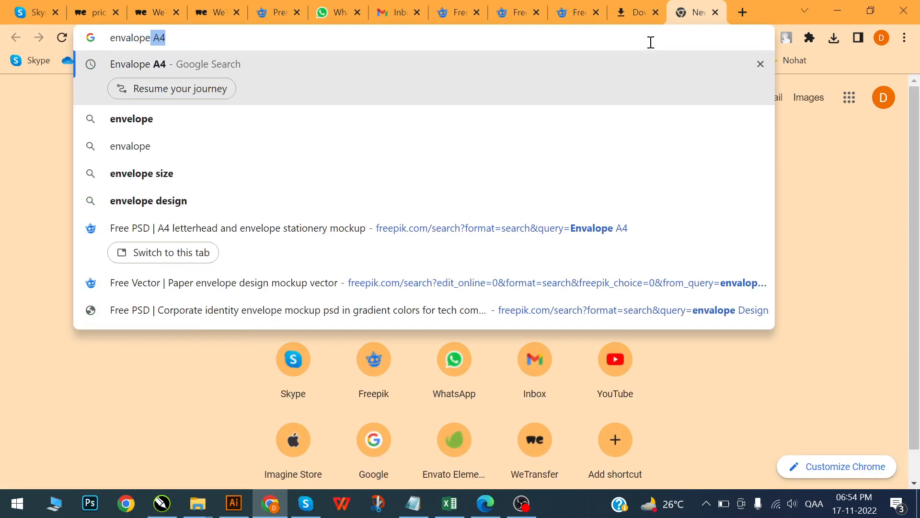
# - Search Google Images for "Envelope A4" and preview the yellow paper envelope result
pyautogui.press('Return')
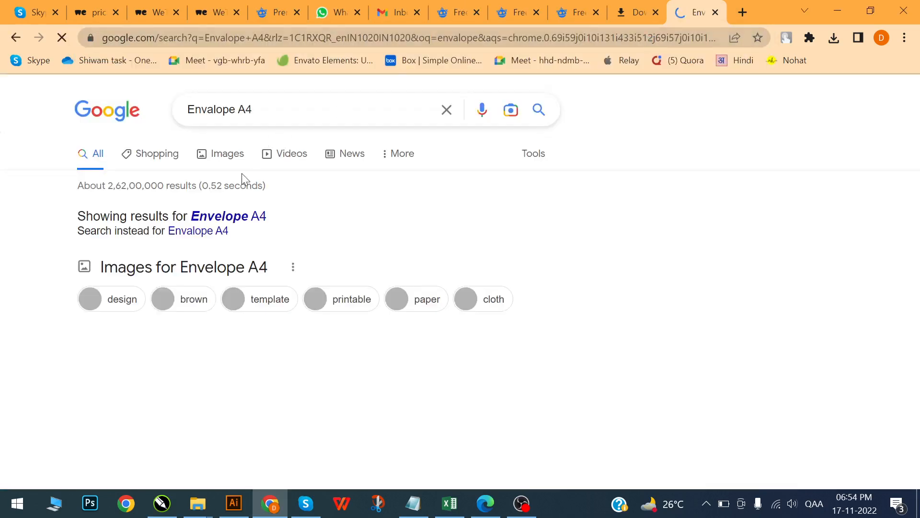
pyautogui.click(205, 221)
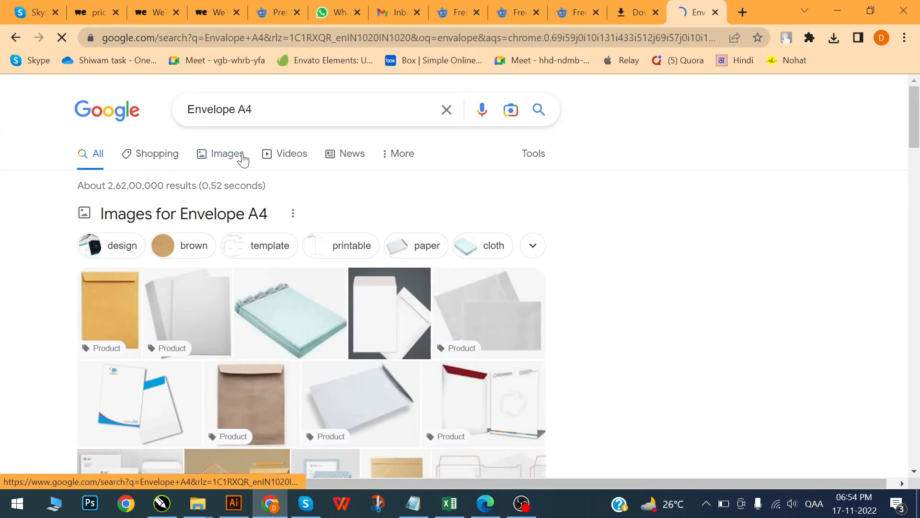
pyautogui.click(243, 160)
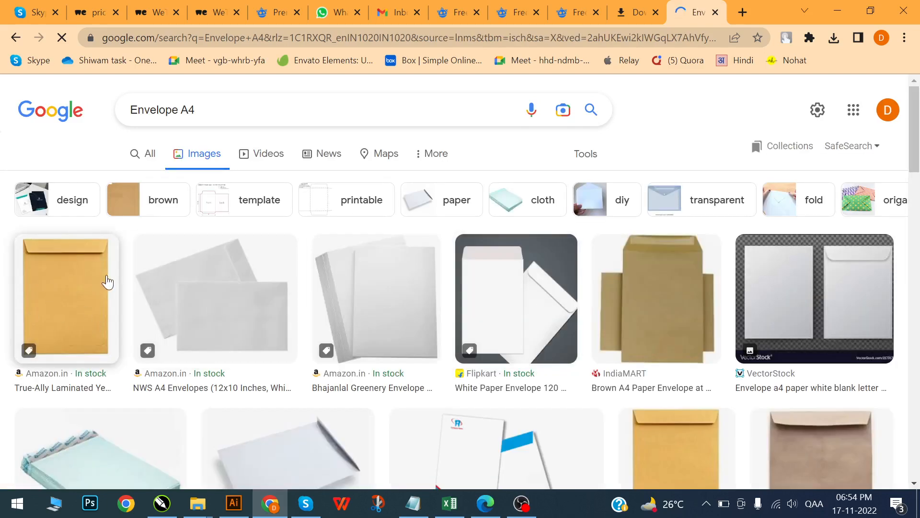
pyautogui.click(108, 280)
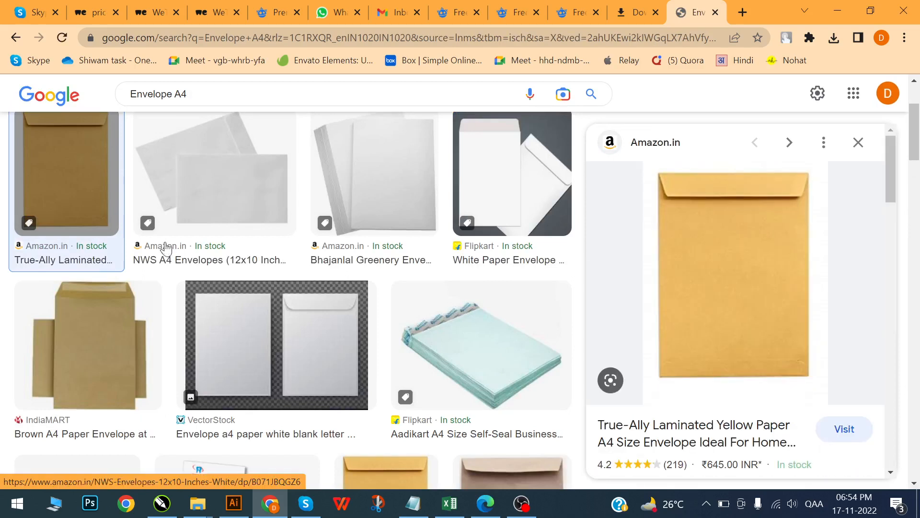
# - Copy the VectorStock image of the blank white A4 envelope from the image results
pyautogui.click(347, 369)
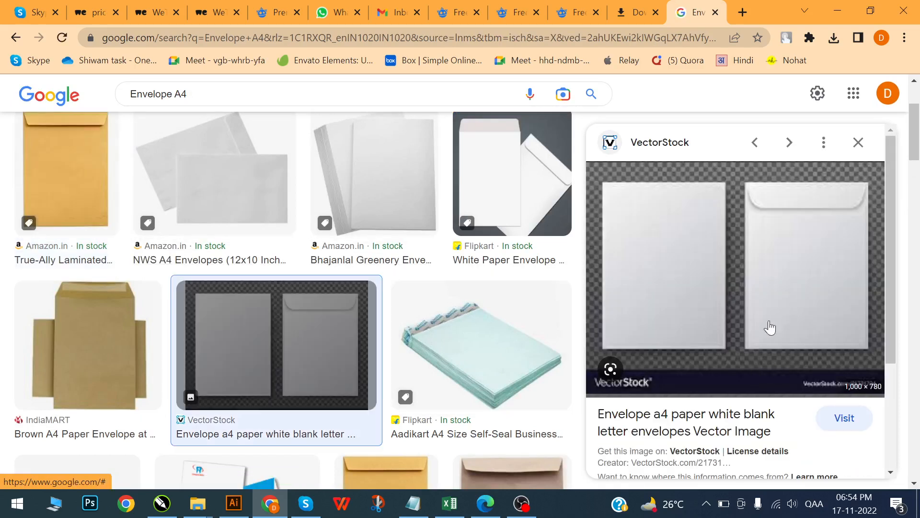
pyautogui.rightClick(764, 257)
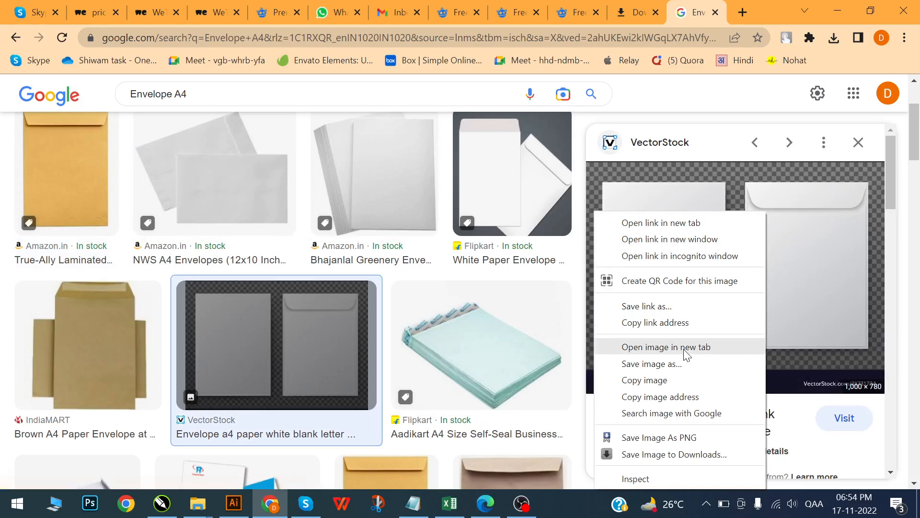
pyautogui.click(661, 380)
# - Switch to the Skype chat and open the photo of the printed Crossbond envelope in a new tab
pyautogui.hotkey('ctrl', '1')
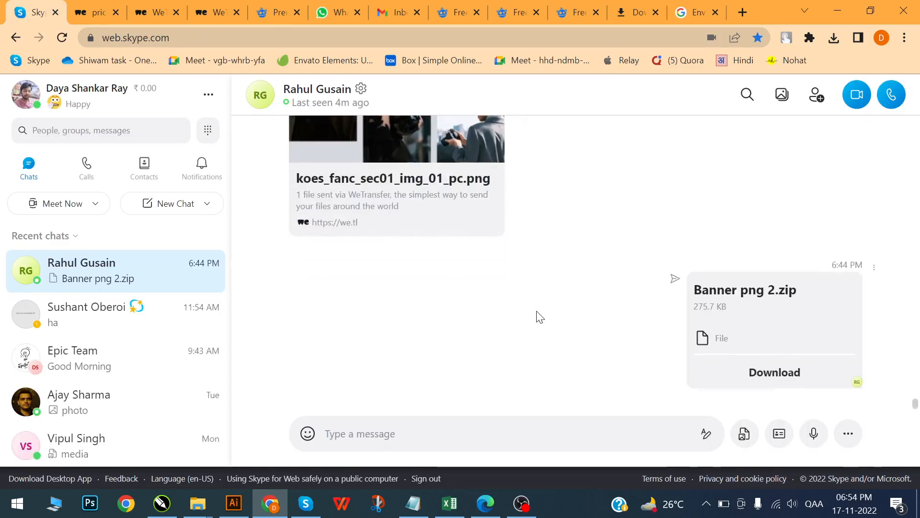
pyautogui.scroll(15, 544, 306)
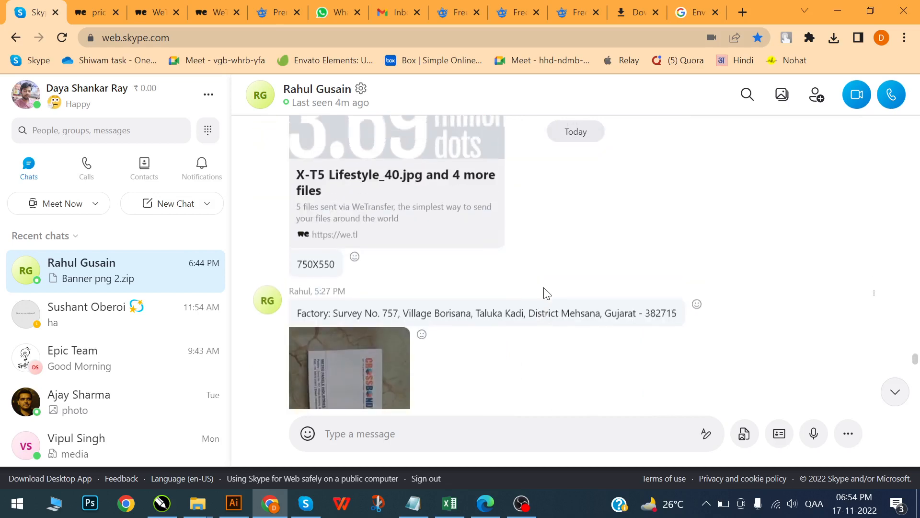
pyautogui.scroll(-2, 544, 292)
pyautogui.click(382, 341)
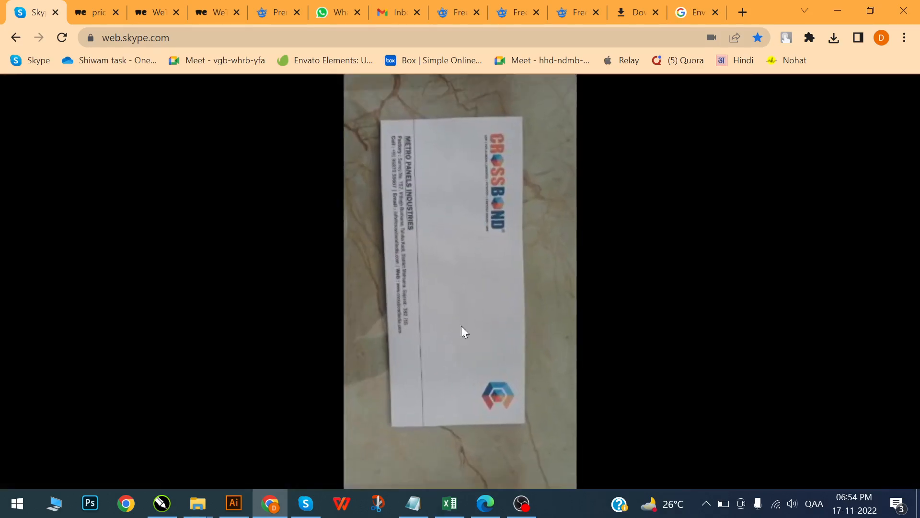
pyautogui.rightClick(464, 223)
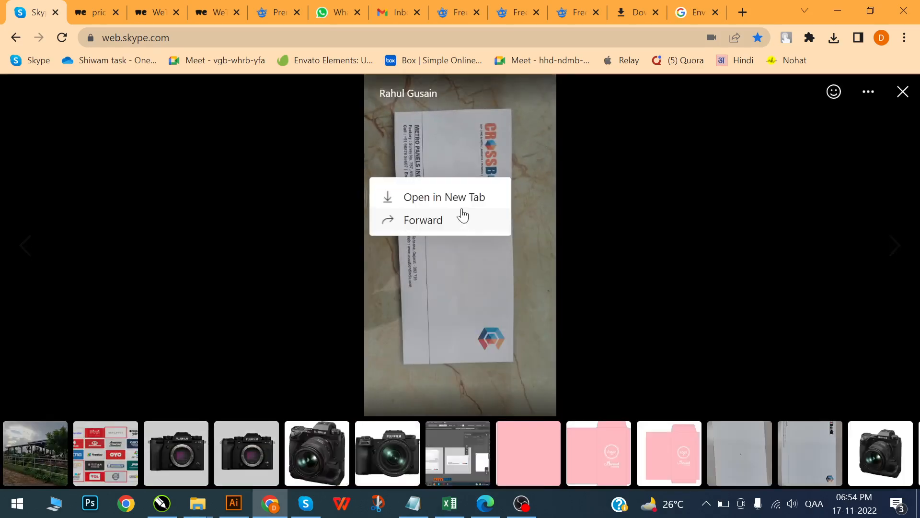
pyautogui.click(460, 200)
pyautogui.click(28, 3)
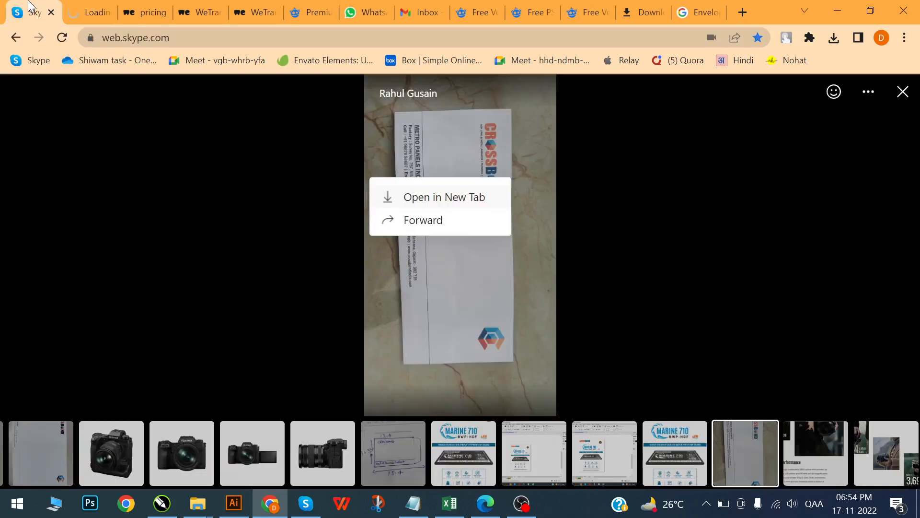
# - Close the photo viewer, find the hand-drawn envelope size sketch in the chat and open it in a new tab
pyautogui.click(779, 188)
pyautogui.click(778, 189)
pyautogui.scroll(4, 435, 327)
pyautogui.scroll(10, 434, 327)
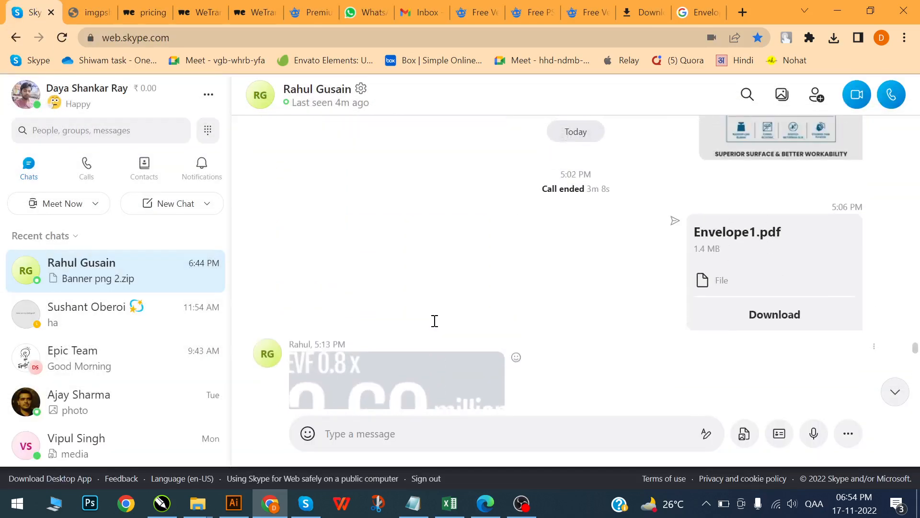
pyautogui.scroll(15, 434, 328)
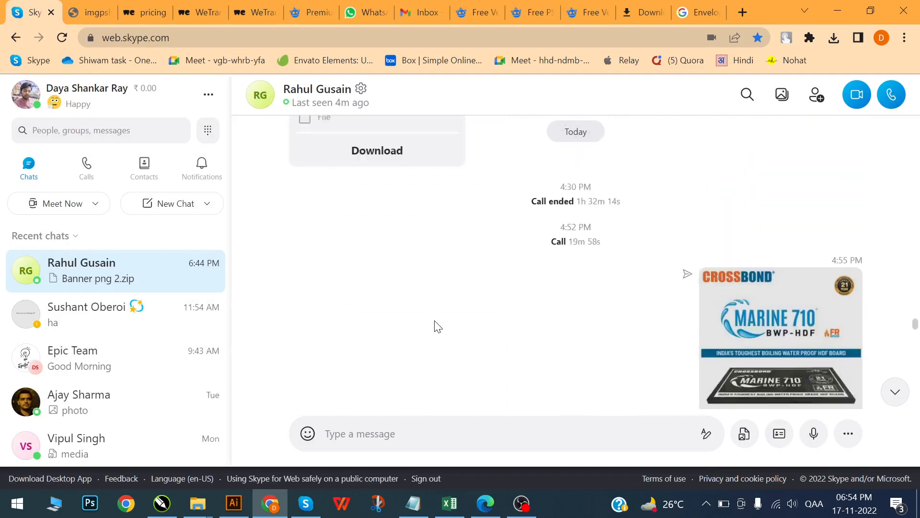
pyautogui.scroll(3, 434, 327)
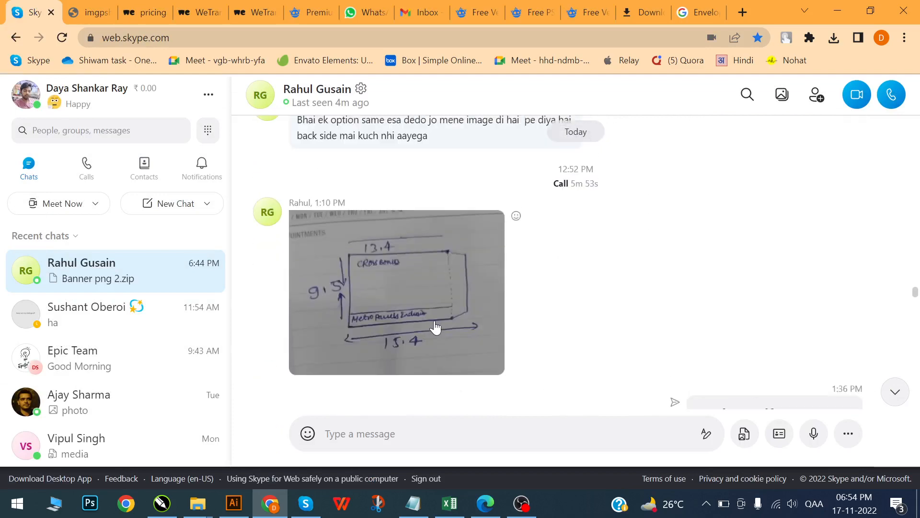
pyautogui.click(412, 273)
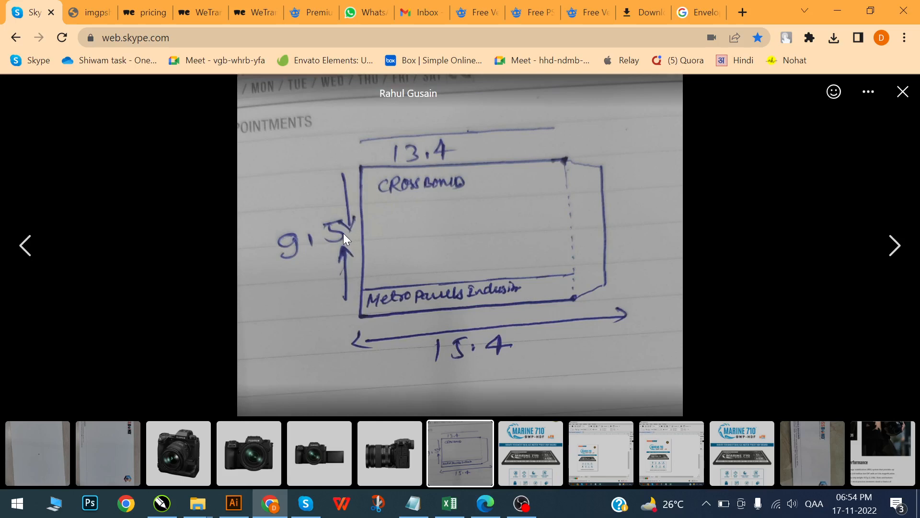
pyautogui.rightClick(433, 183)
pyautogui.click(436, 201)
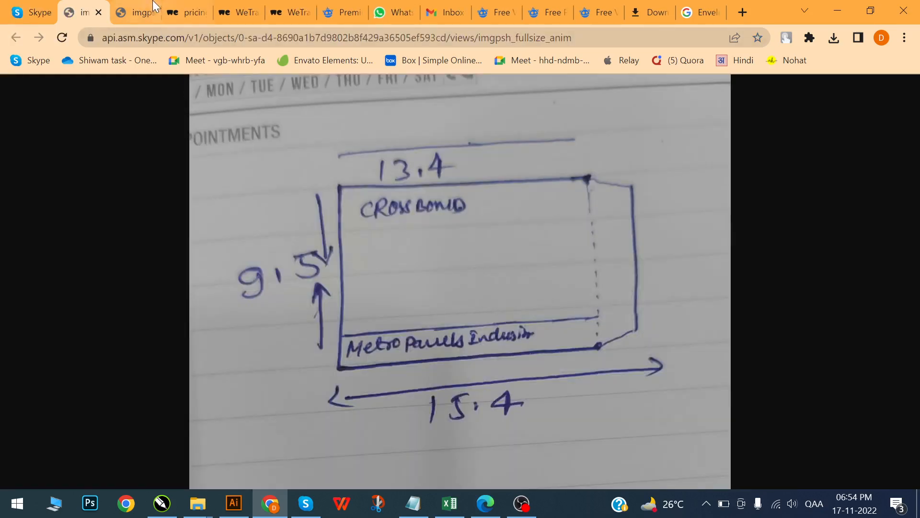
# - Compare the two opened chat images and copy the hand-drawn envelope dimension sketch
pyautogui.click(144, 12)
pyautogui.click(81, 10)
pyautogui.rightClick(418, 176)
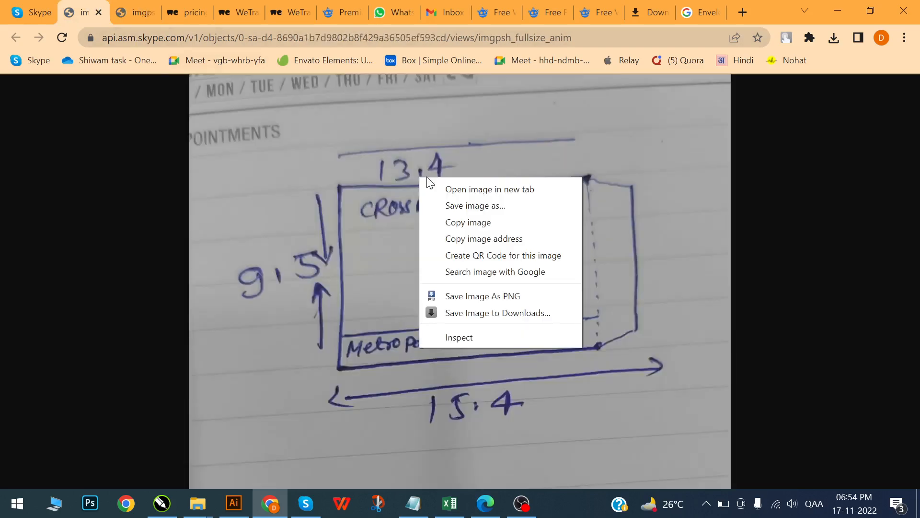
pyautogui.click(463, 221)
# - Switch to CorelDRAW, paste the dimension sketch and place it beside the envelope artwork, to its left
pyautogui.hotkey('alt', 'Tab')
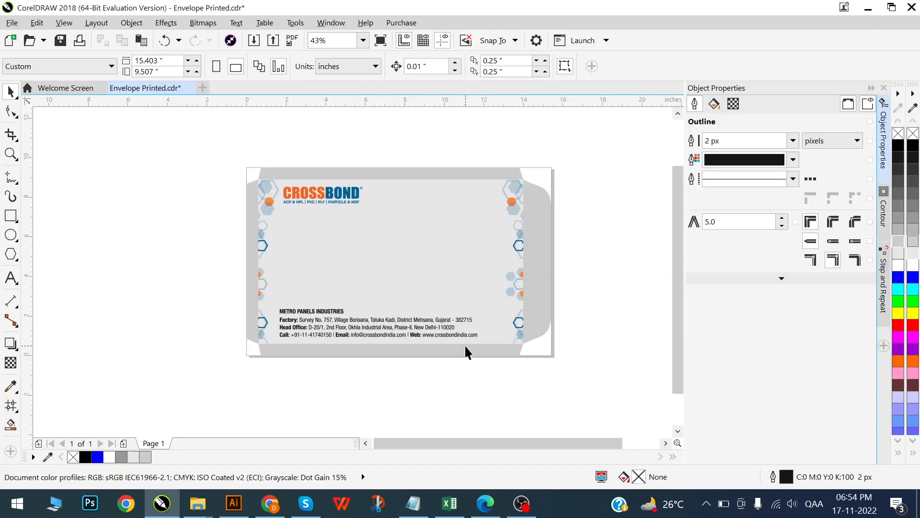
pyautogui.hotkey('ctrl', 'v')
pyautogui.scroll(-1, 388, 267)
pyautogui.moveTo(492, 267)
pyautogui.mouseDown()
pyautogui.moveTo(148, 267)
pyautogui.moveTo(204, 259)
pyautogui.mouseUp()
pyautogui.scroll(-2, 308, 311)
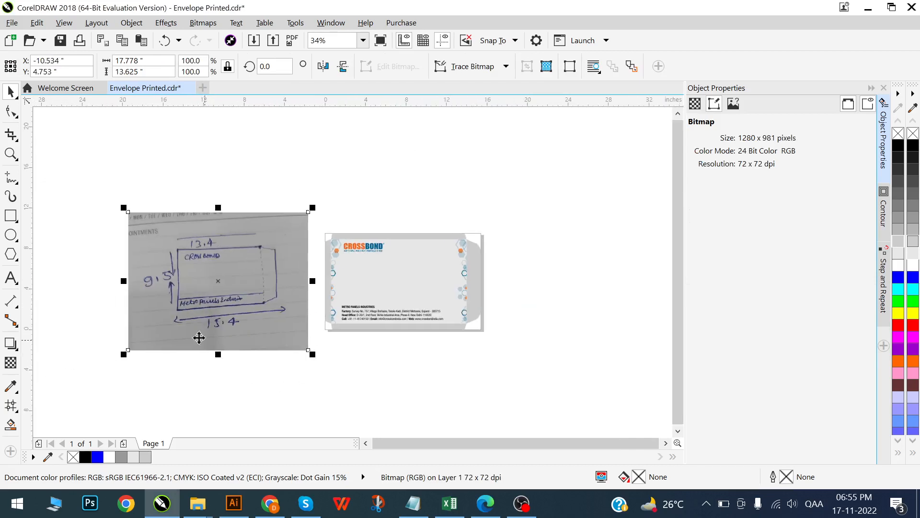
pyautogui.scroll(2, 197, 335)
pyautogui.hscroll(3, 334, 314)
pyautogui.click(421, 363)
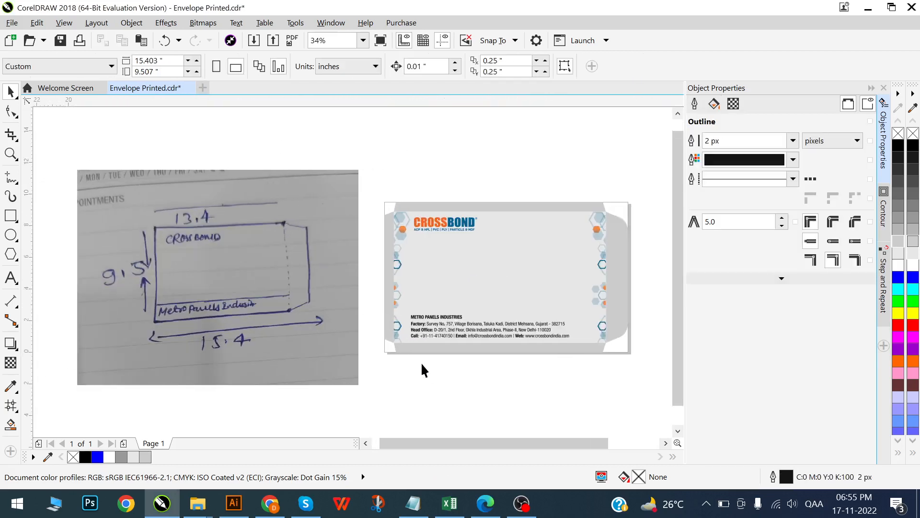
# - Examine the envelope layout's full size, including the width across the left flap, front panel and right closing flap
pyautogui.moveTo(667, 421); pyautogui.dragTo(661, 417)
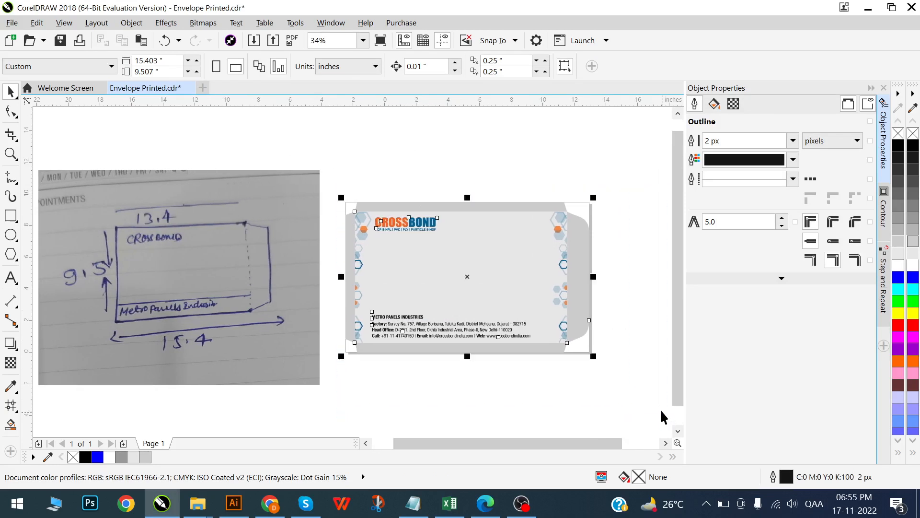
pyautogui.hscroll(-4, 185, 289)
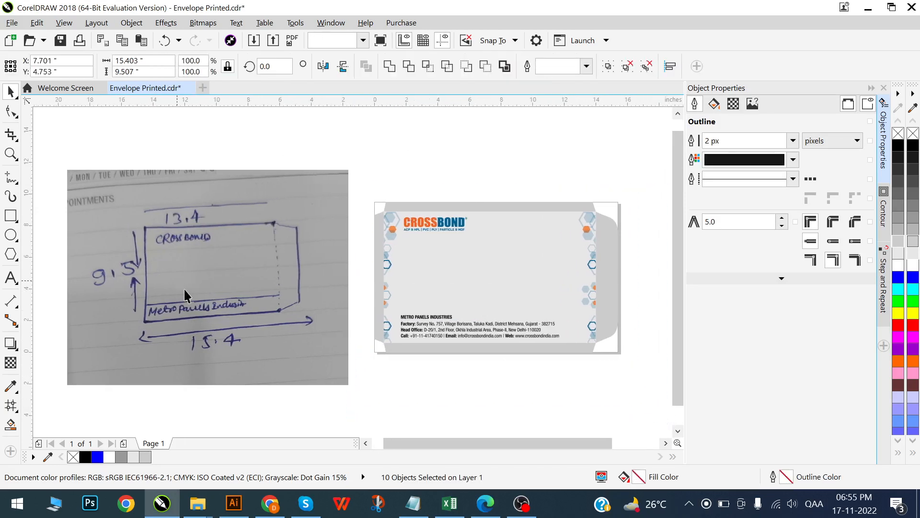
pyautogui.press('Escape')
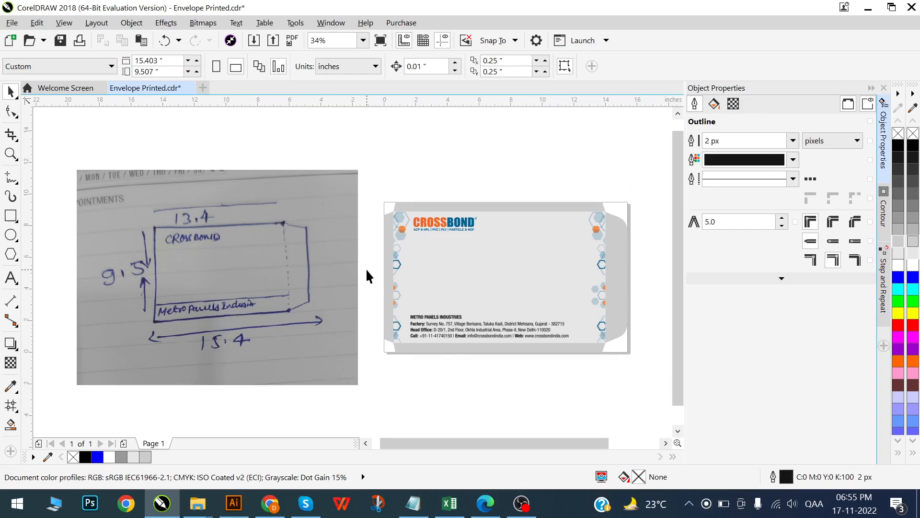
pyautogui.click(388, 267)
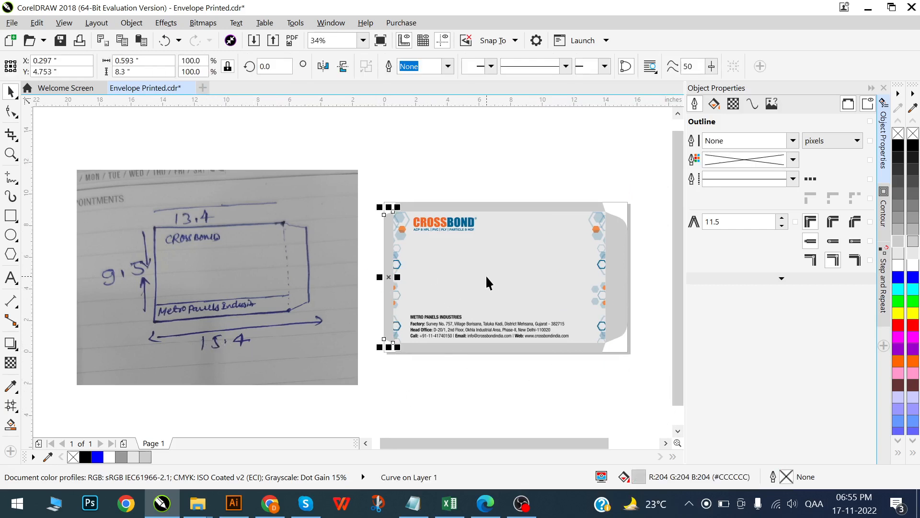
pyautogui.keyDown('shift'); pyautogui.click(615, 263); pyautogui.keyUp('shift')
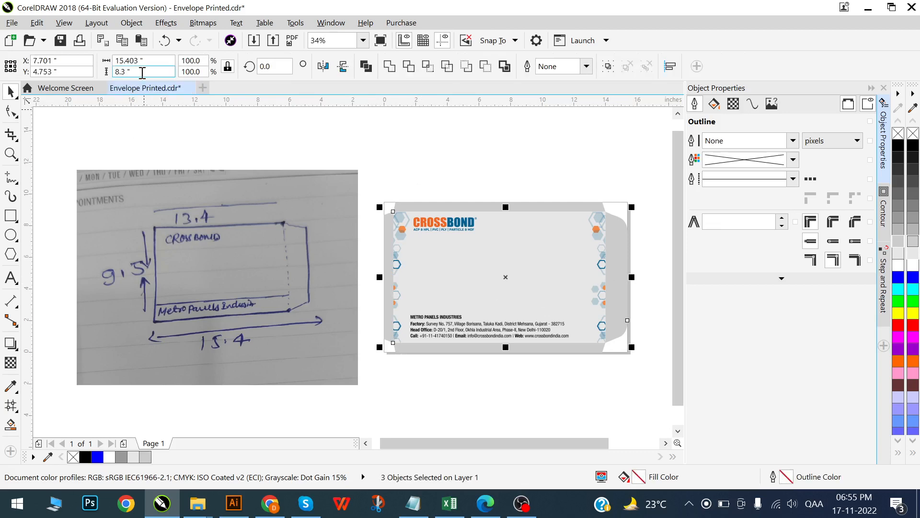
pyautogui.click(139, 61)
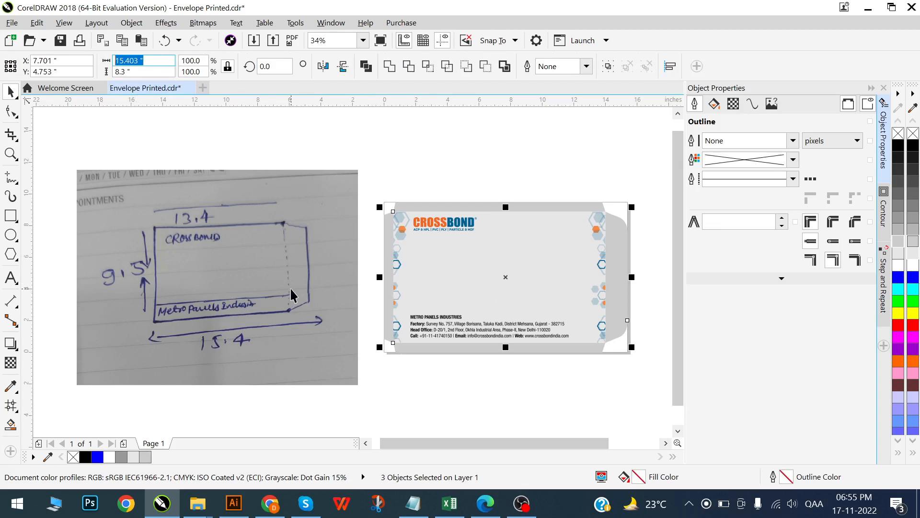
# - Check the combined height of the front panel with its upper and lower flaps
pyautogui.click(465, 207)
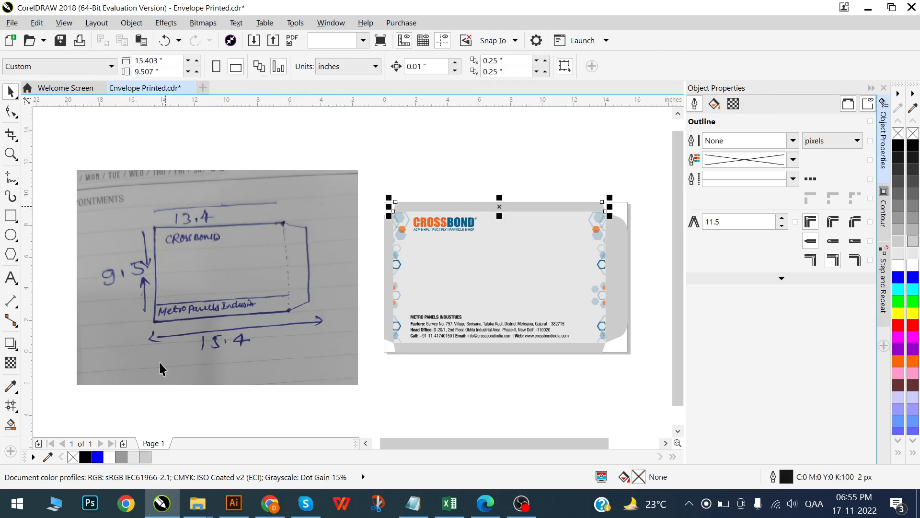
pyautogui.keyDown('shift'); pyautogui.click(533, 275); pyautogui.keyUp('shift')
pyautogui.keyDown('shift'); pyautogui.click(537, 346); pyautogui.keyUp('shift')
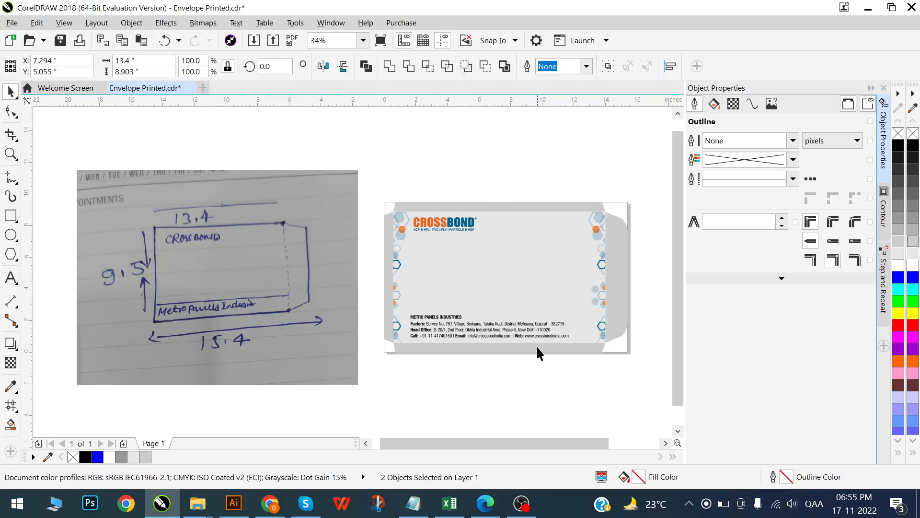
pyautogui.click(138, 72)
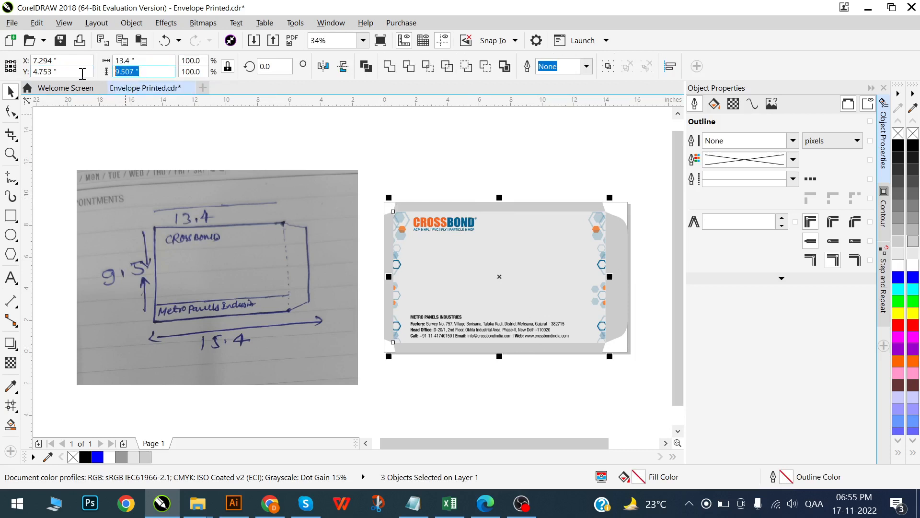
pyautogui.click(432, 176)
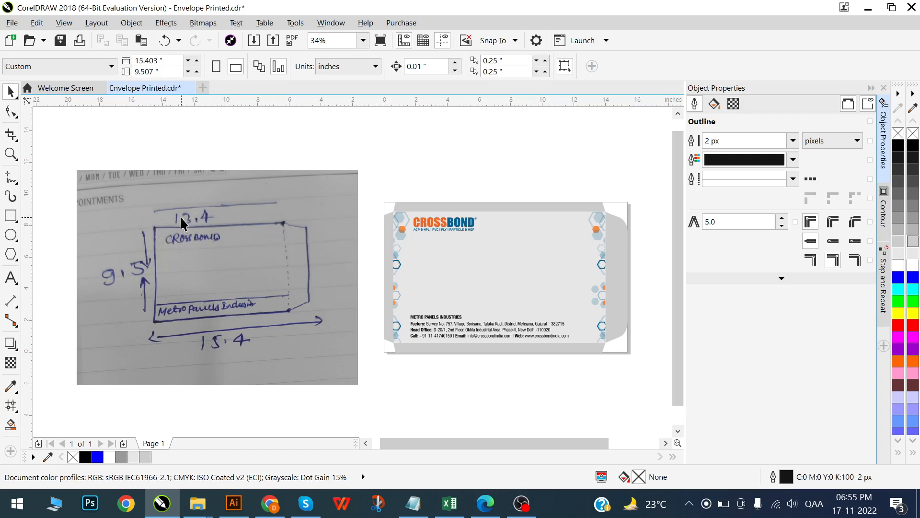
# - Check the width of the envelope's front panel against the sketch
pyautogui.click(516, 262)
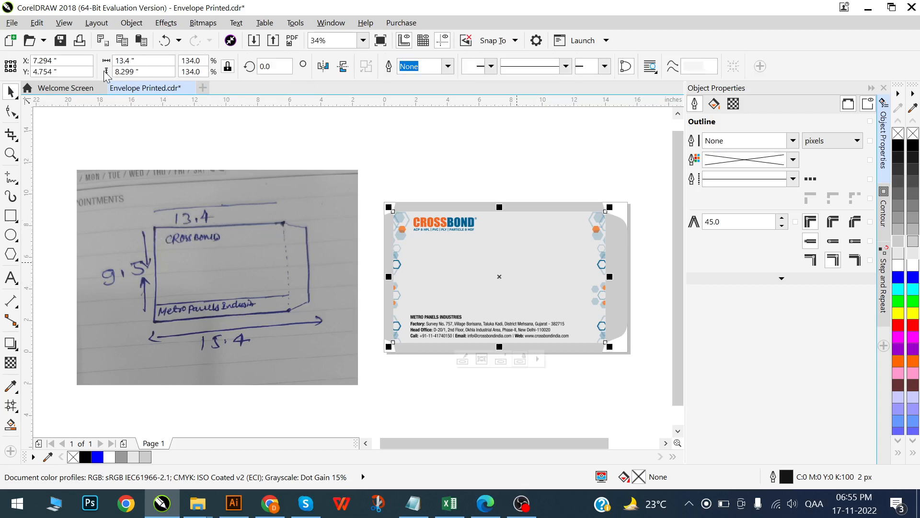
pyautogui.moveTo(137, 62); pyautogui.dragTo(82, 59)
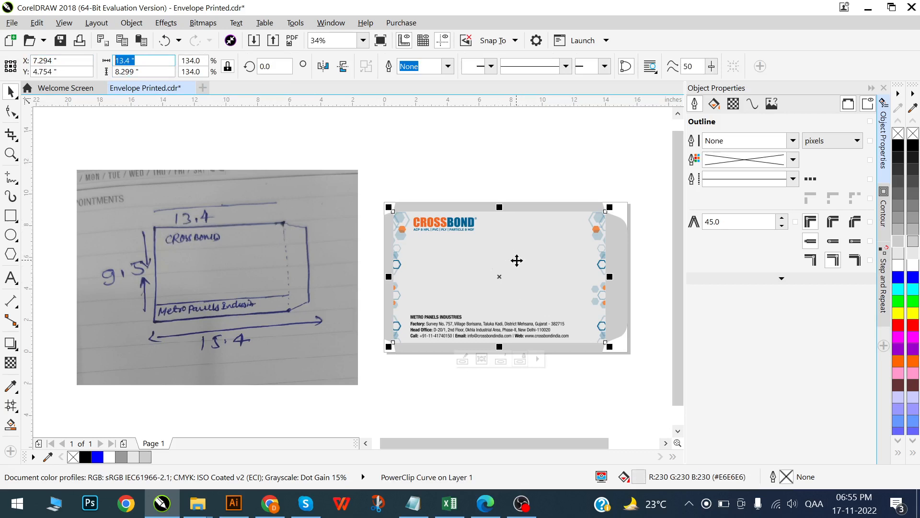
pyautogui.click(551, 193)
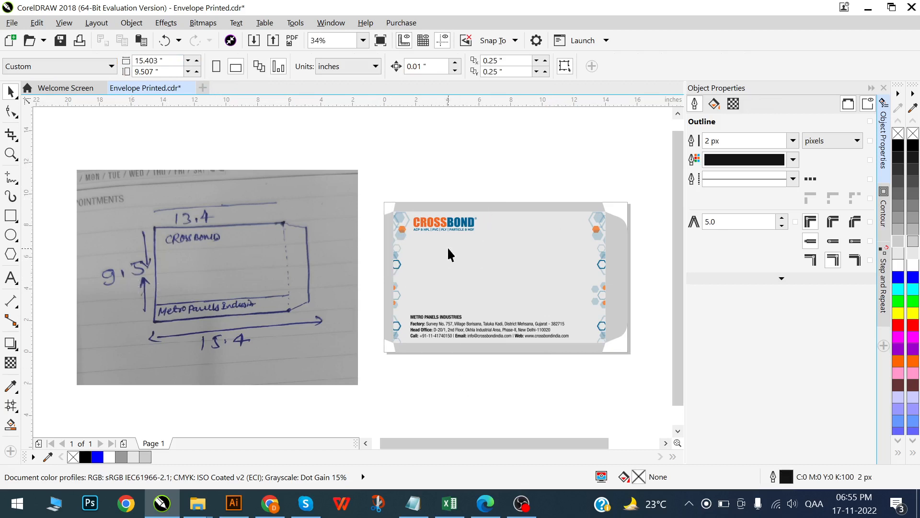
# - Inspect the left flap, and select the lower flap, front panel and upper flap together to recheck their size
pyautogui.click(390, 302)
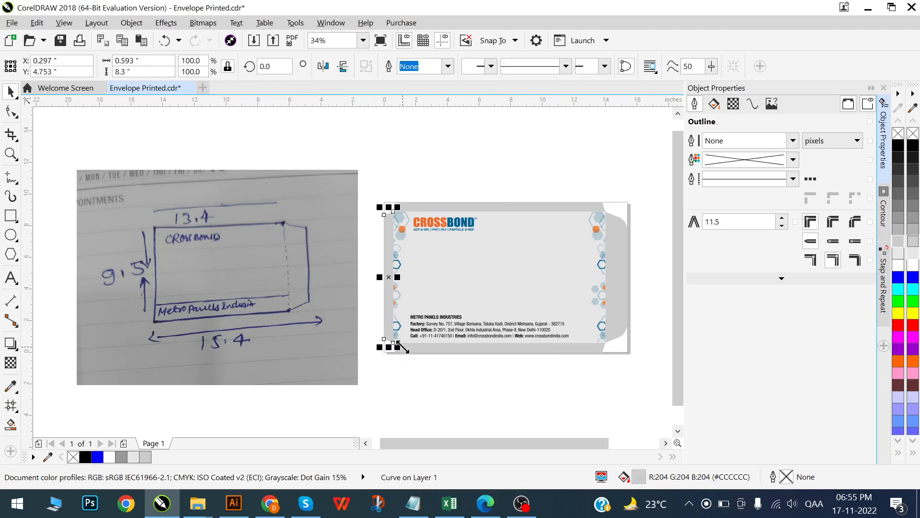
pyautogui.click(453, 350)
pyautogui.keyDown('shift'); pyautogui.click(480, 293); pyautogui.keyUp('shift')
pyautogui.keyDown('shift'); pyautogui.click(514, 206); pyautogui.keyUp('shift')
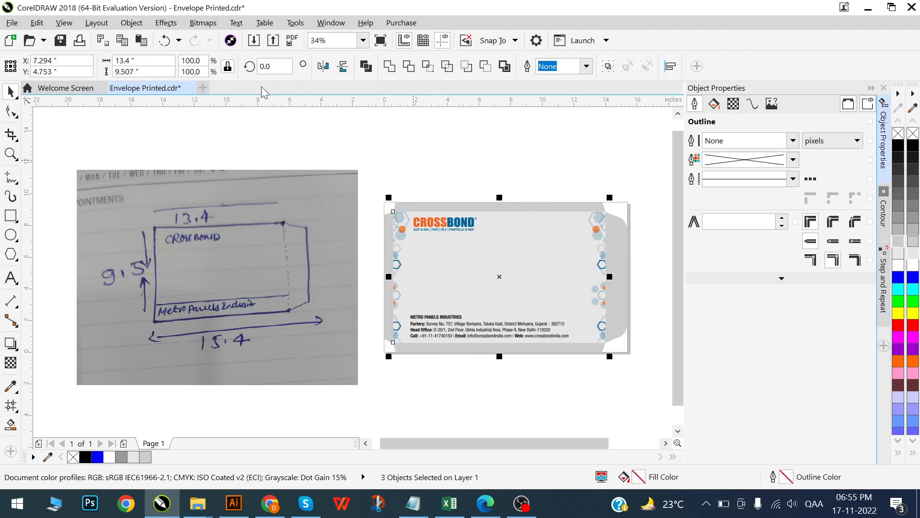
# - Check the width of the selected front panel with its upper and lower flaps against the sketch and deselect them
pyautogui.moveTo(143, 72); pyautogui.dragTo(74, 70)
pyautogui.click(329, 147)
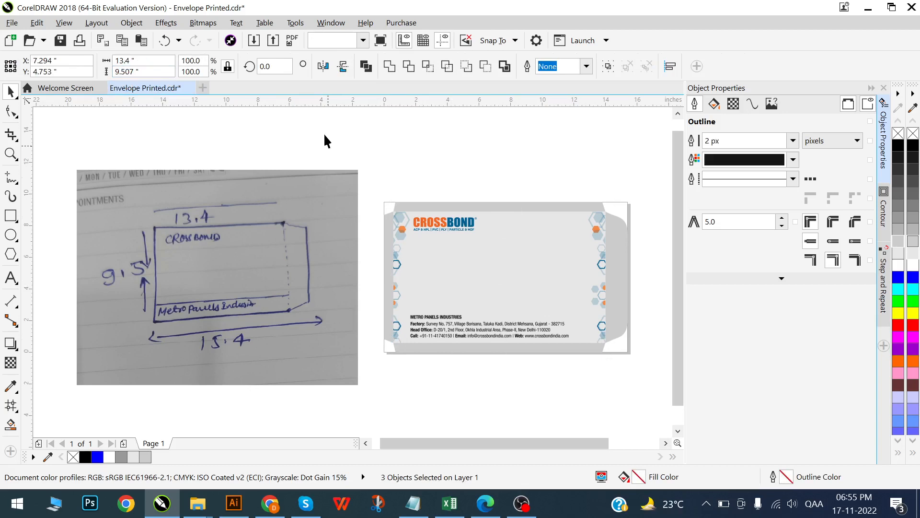
pyautogui.hscroll(1, 389, 203)
pyautogui.hscroll(1, 387, 205)
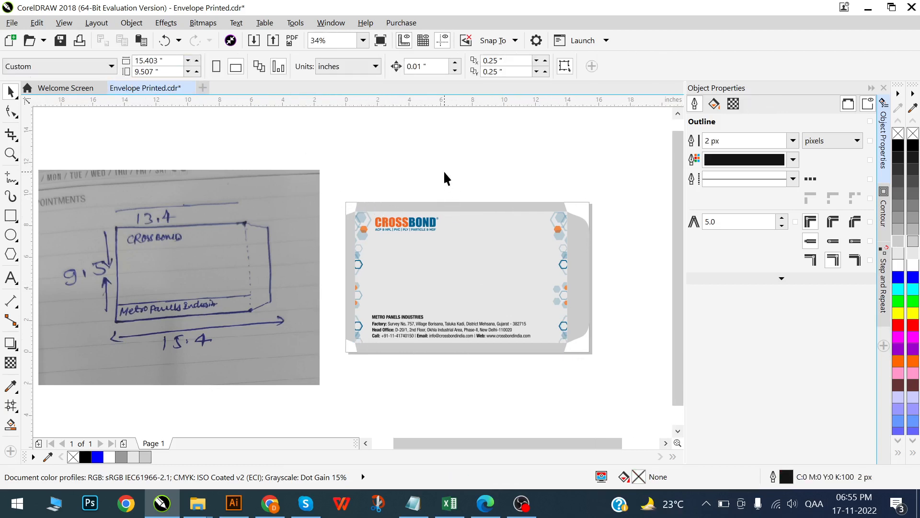
pyautogui.hscroll(1, 368, 257)
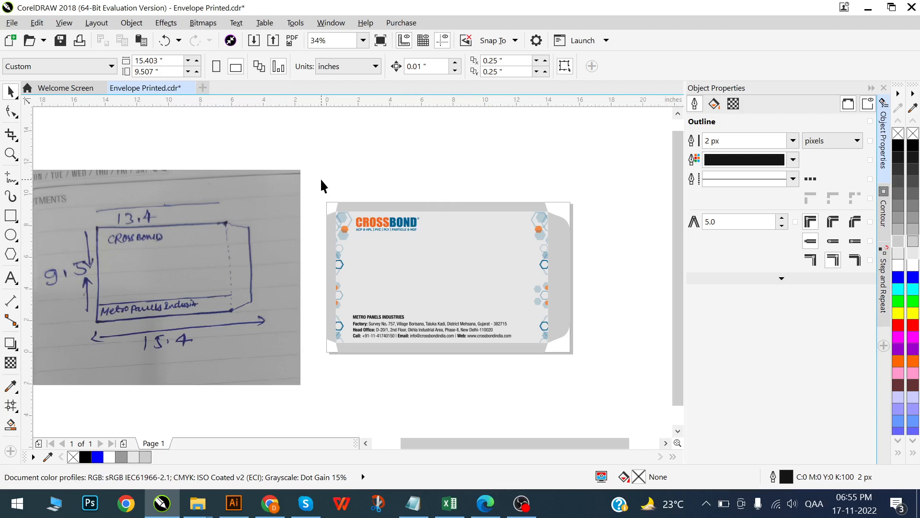
# - Move the whole envelope layout off the page to just above it, leaving the page empty, and deselect it
pyautogui.click(487, 309)
pyautogui.moveTo(487, 308); pyautogui.dragTo(498, 163)
pyautogui.scroll(-1, 426, 281)
pyautogui.hscroll(1, 416, 288)
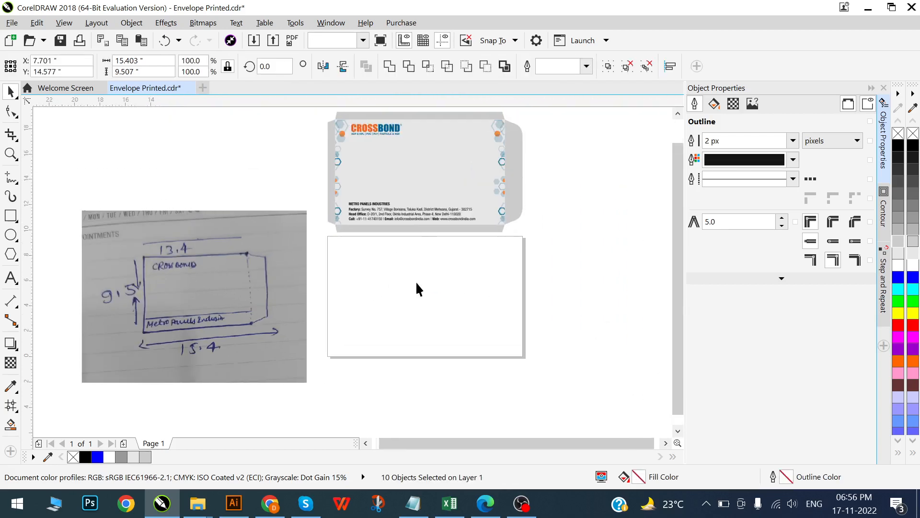
pyautogui.click(416, 282)
pyautogui.hscroll(1, 416, 285)
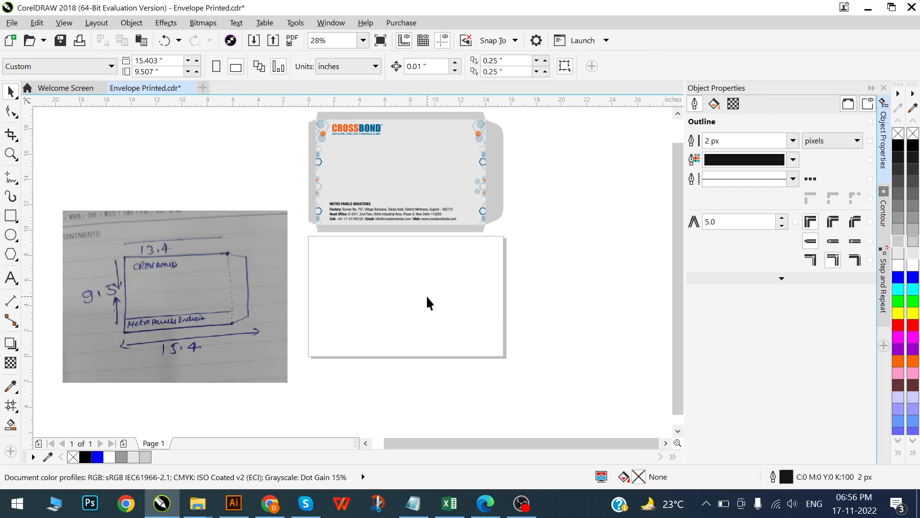
# - Create a page-sized rectangle of 15.403 by 9.507 inches on the empty page
pyautogui.click(10, 216)
pyautogui.click(405, 357)
pyautogui.hscroll(-1, 158, 292)
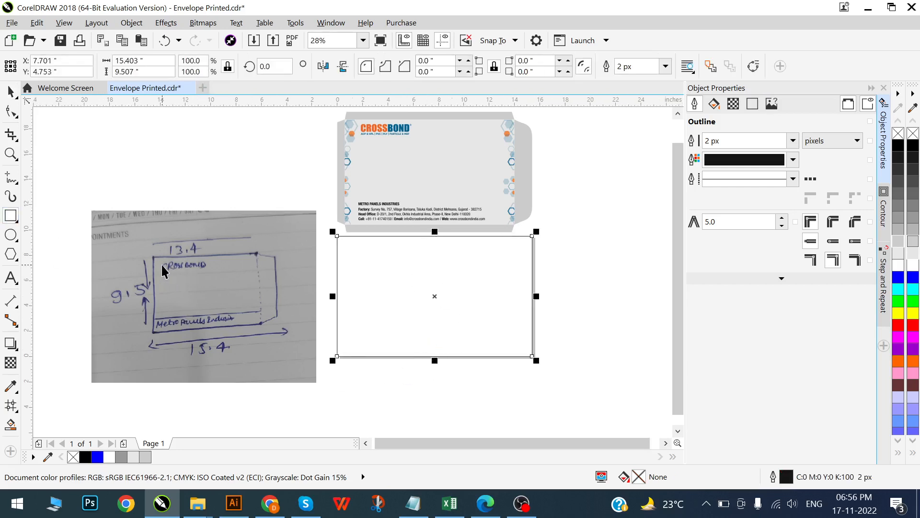
pyautogui.press('space')
pyautogui.scroll(2, 177, 270)
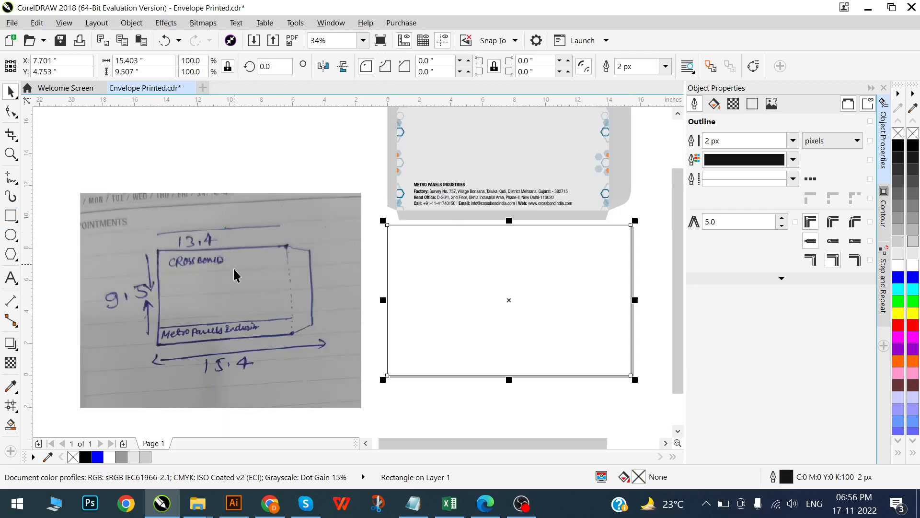
# - Scale the rectangle proportionally to a width of 13.4 inches and unlock its width-to-height ratio
pyautogui.click(141, 60)
pyautogui.write('13.4')
pyautogui.press('Return')
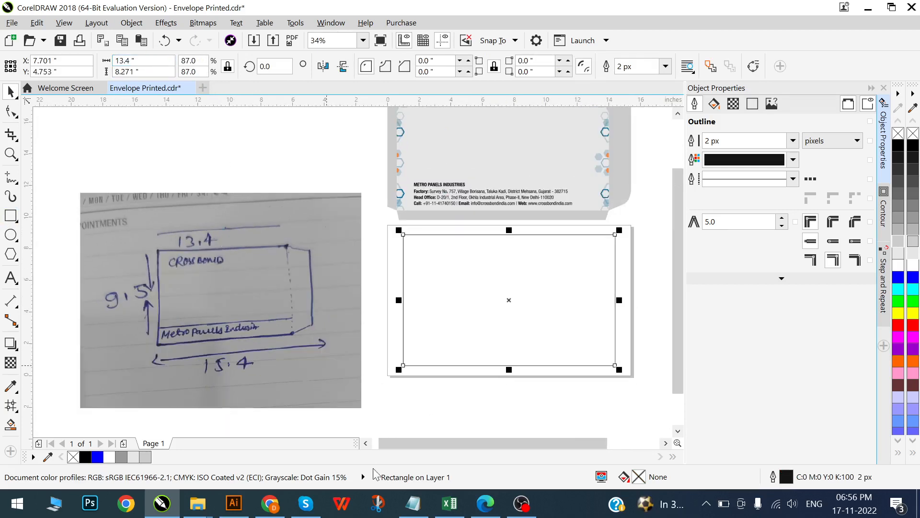
pyautogui.click(227, 67)
pyautogui.click(248, 153)
pyautogui.click(507, 326)
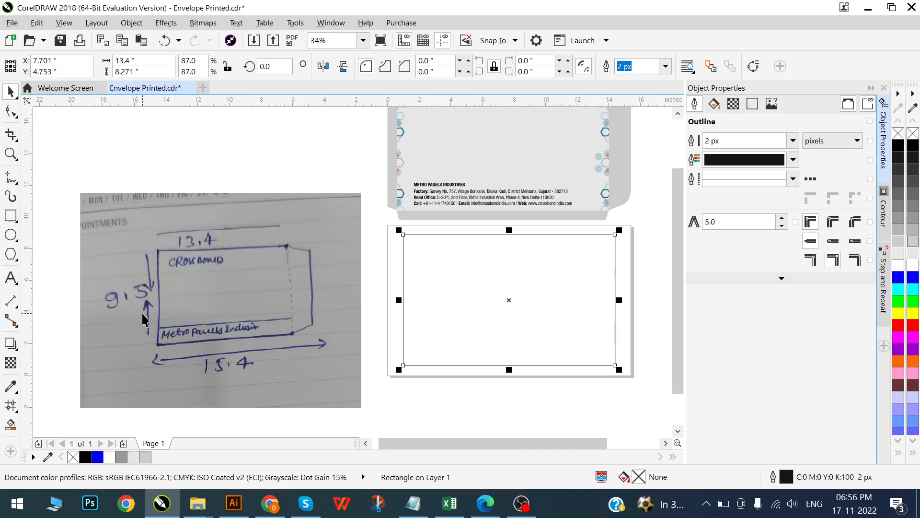
# - Examine the sizes of the printed envelope's lower and upper flaps
pyautogui.scroll(-1, 266, 369)
pyautogui.scroll(2, 386, 268)
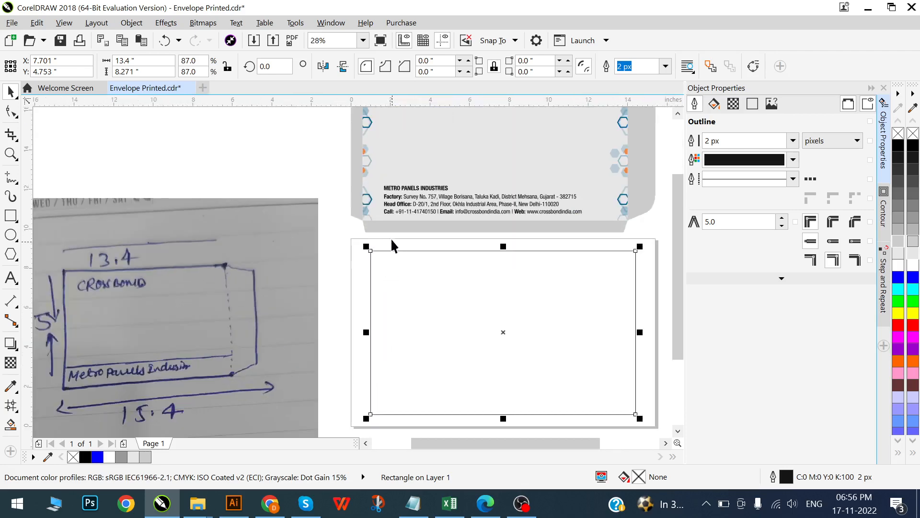
pyautogui.click(389, 229)
pyautogui.scroll(-1, 383, 266)
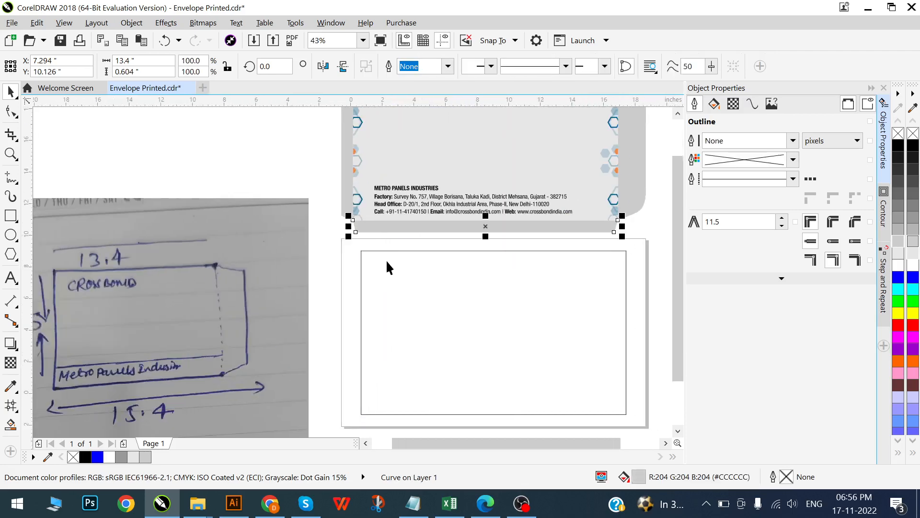
pyautogui.scroll(1, 424, 230)
pyautogui.click(439, 142)
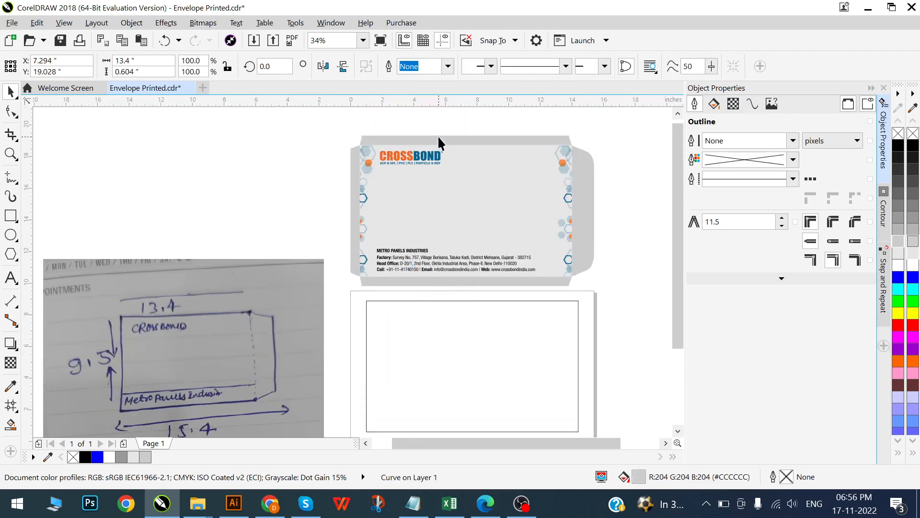
pyautogui.scroll(-2, 431, 216)
pyautogui.scroll(1, 508, 251)
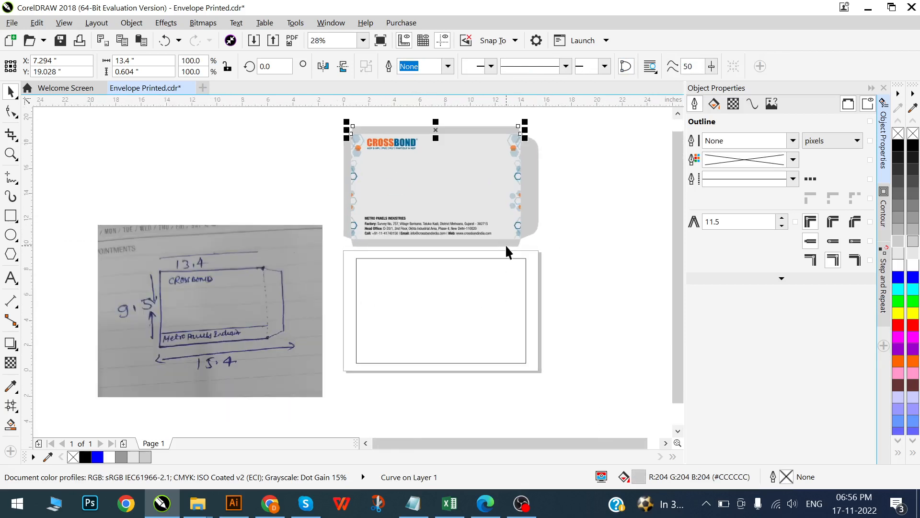
pyautogui.click(588, 252)
pyautogui.scroll(1, 346, 151)
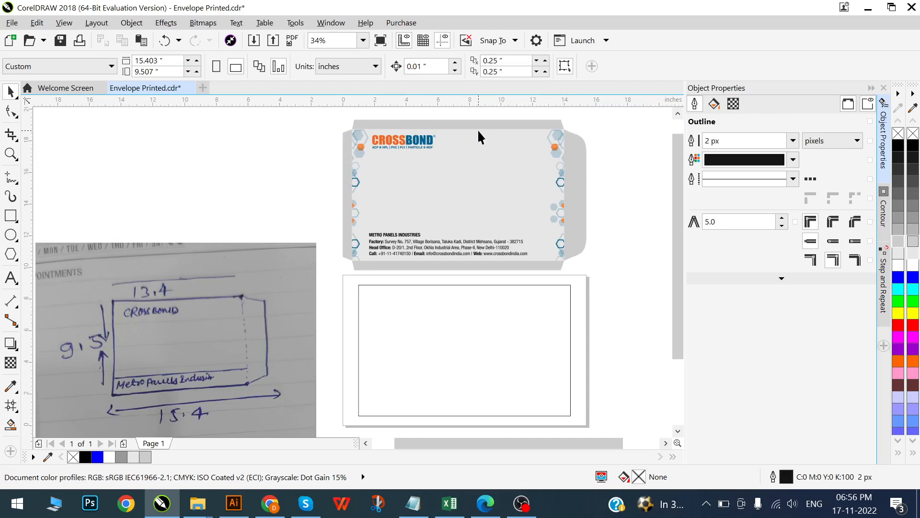
# - Switch to Chrome, view the client's printed envelope photo, and bring the Envelope A4 image results tab beside the sketch tab
pyautogui.hotkey('alt', 'Tab')
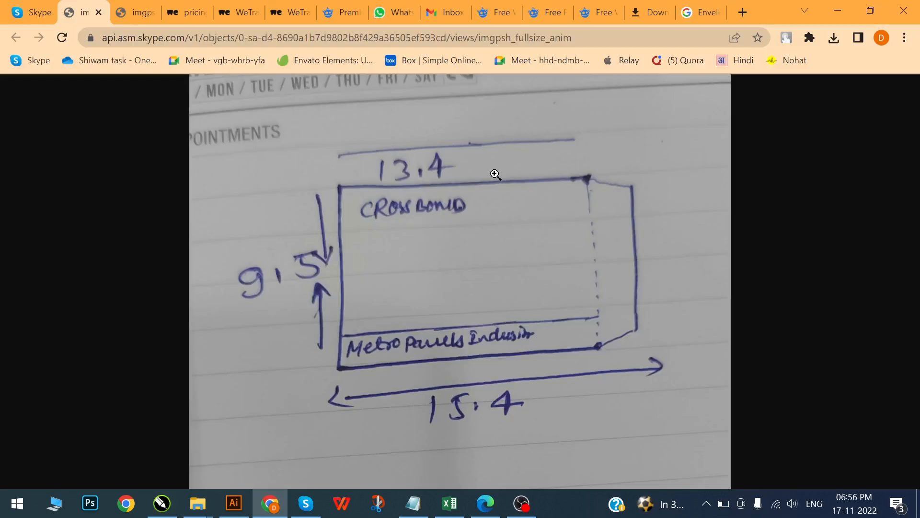
pyautogui.click(123, 7)
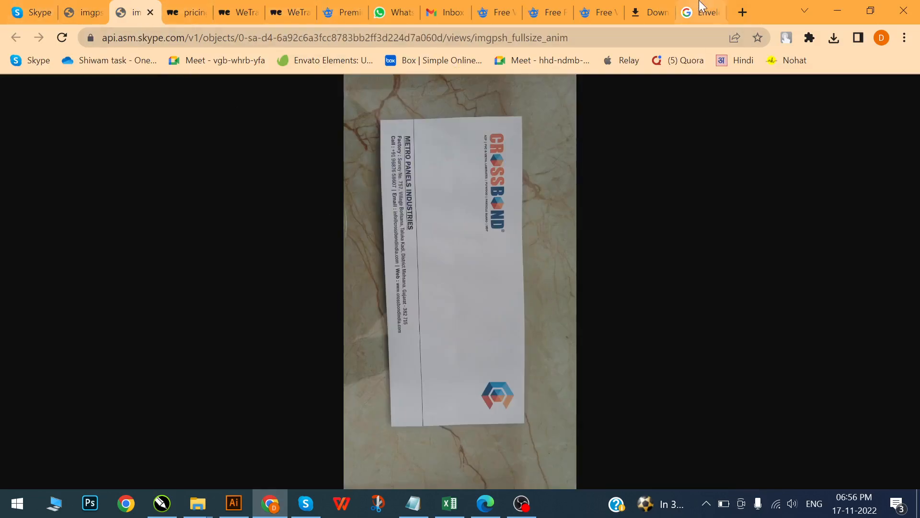
pyautogui.click(696, 18)
pyautogui.moveTo(695, 18); pyautogui.dragTo(129, 15)
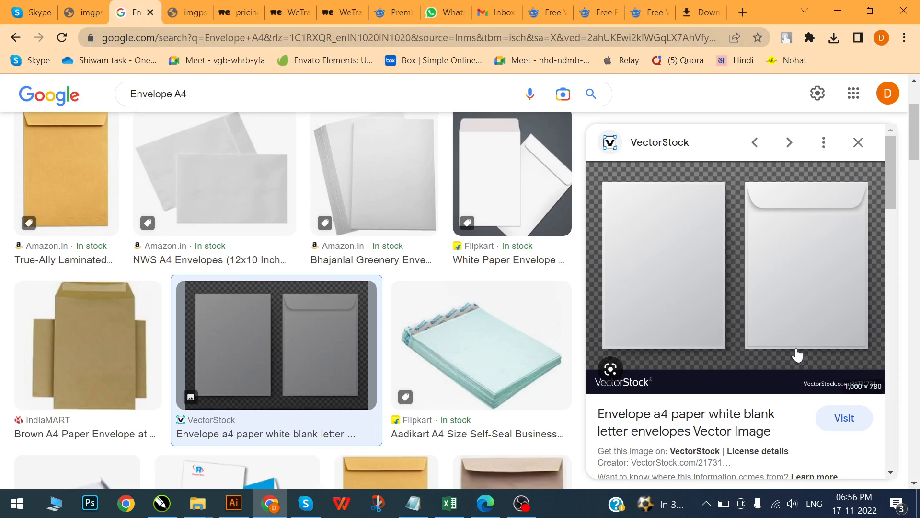
# - Look through the A4 envelope image results for examples of how the closing flap is shaped
pyautogui.click(88, 193)
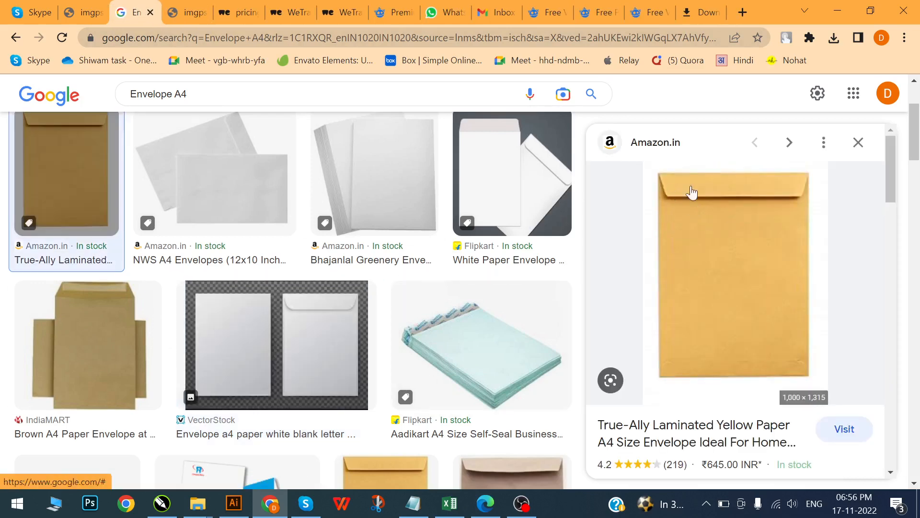
pyautogui.scroll(-6, 526, 301)
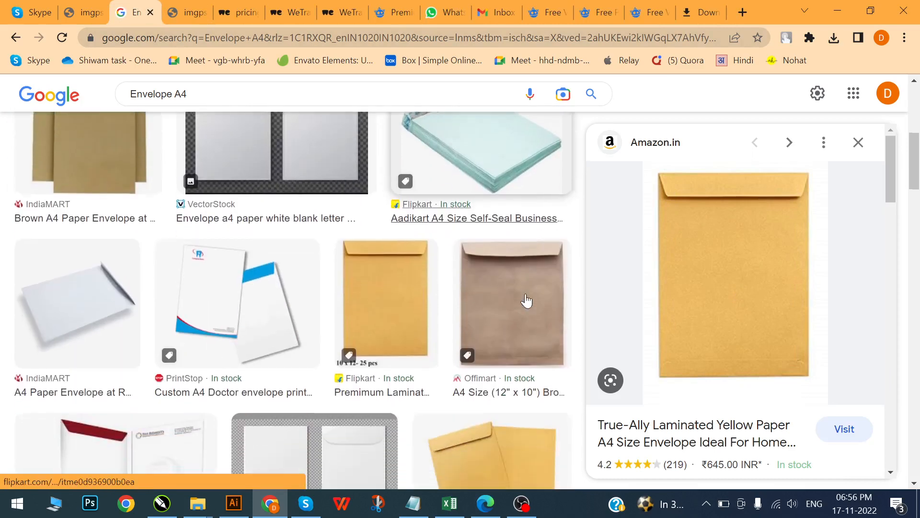
pyautogui.click(409, 238)
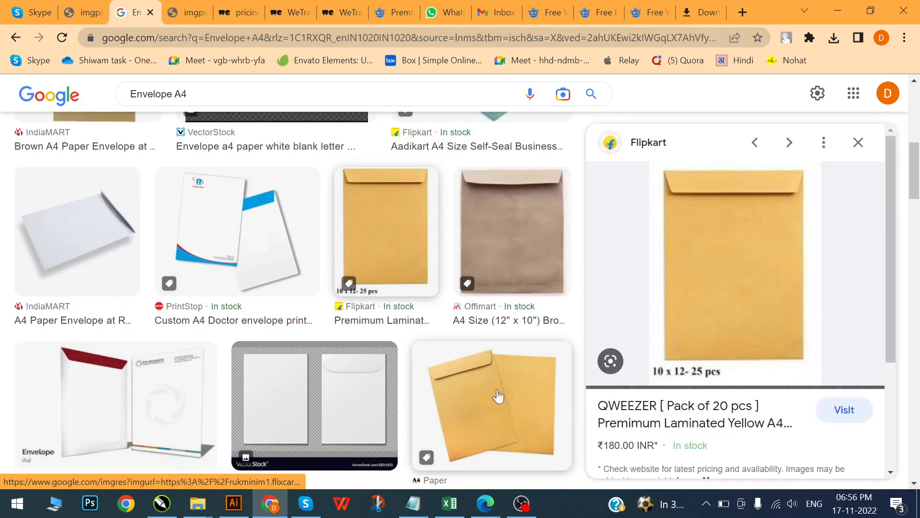
pyautogui.scroll(-3, 512, 373)
pyautogui.click(457, 346)
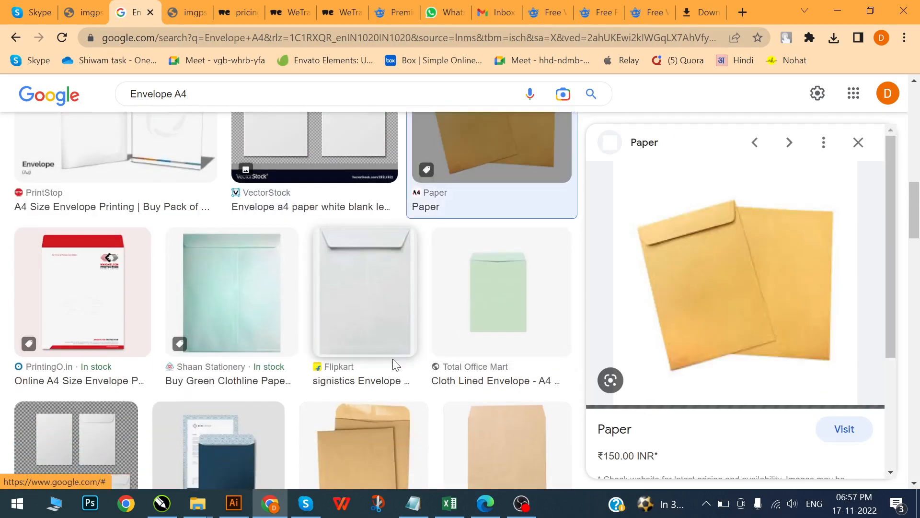
pyautogui.click(249, 314)
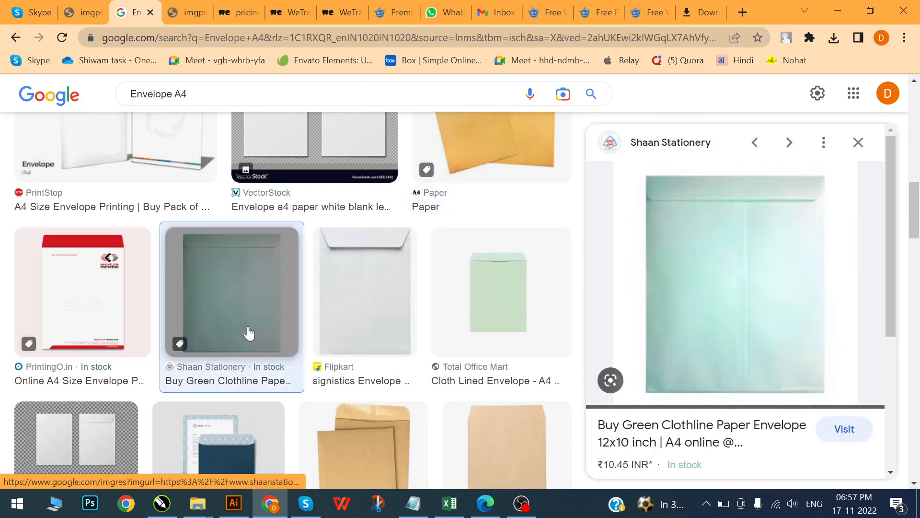
pyautogui.click(93, 306)
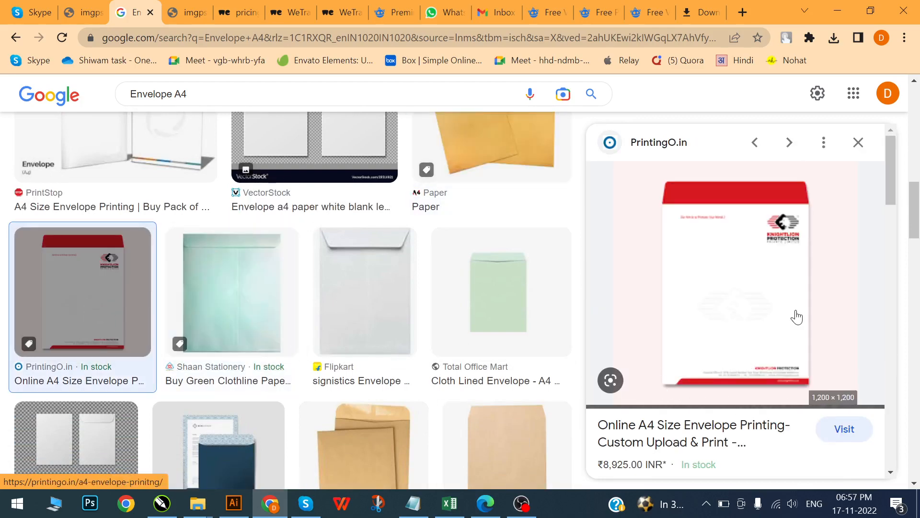
# - Copy the red-flap Knightlion Protection envelope image into the CorelDRAW document and place it beside the page, opposite the sketch
pyautogui.rightClick(708, 249)
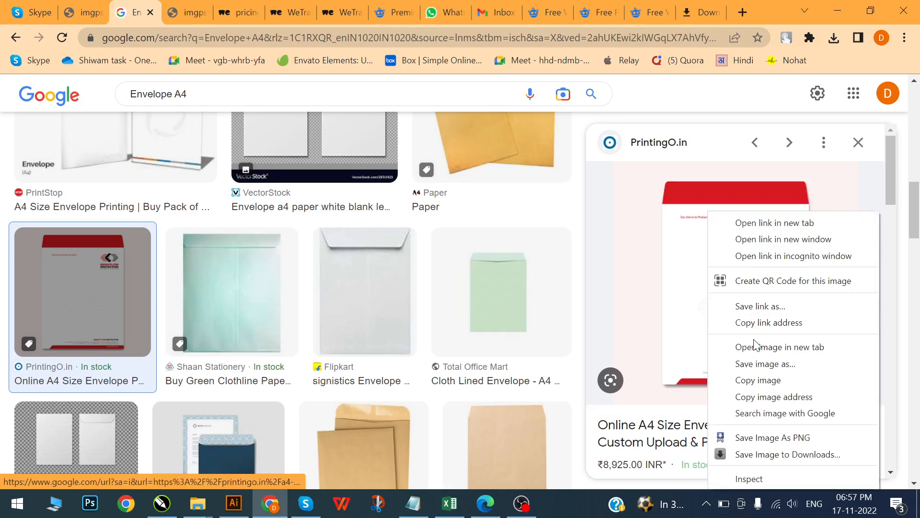
pyautogui.click(755, 379)
pyautogui.hotkey('alt', 'Tab')
pyautogui.hotkey('ctrl', 'v')
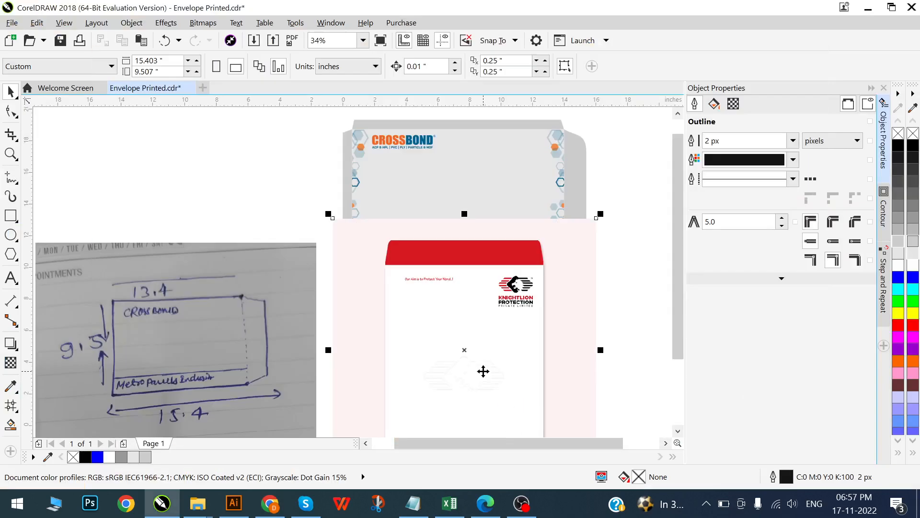
pyautogui.scroll(-1, 321, 302)
pyautogui.moveTo(373, 288); pyautogui.dragTo(571, 341)
pyautogui.scroll(-2, 446, 276)
pyautogui.scroll(2, 548, 308)
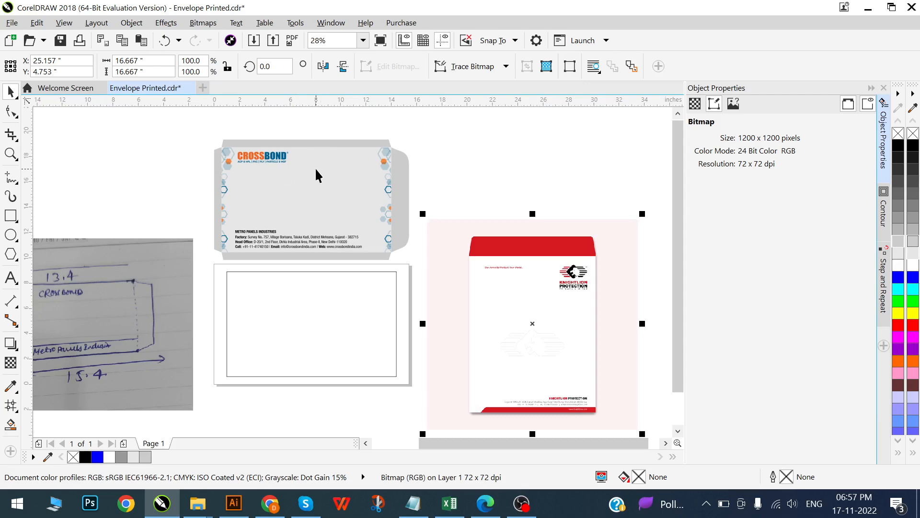
# - Copy the white signistics envelope image from Chrome and paste it into the CorelDRAW document
pyautogui.hotkey('alt', 'Tab')
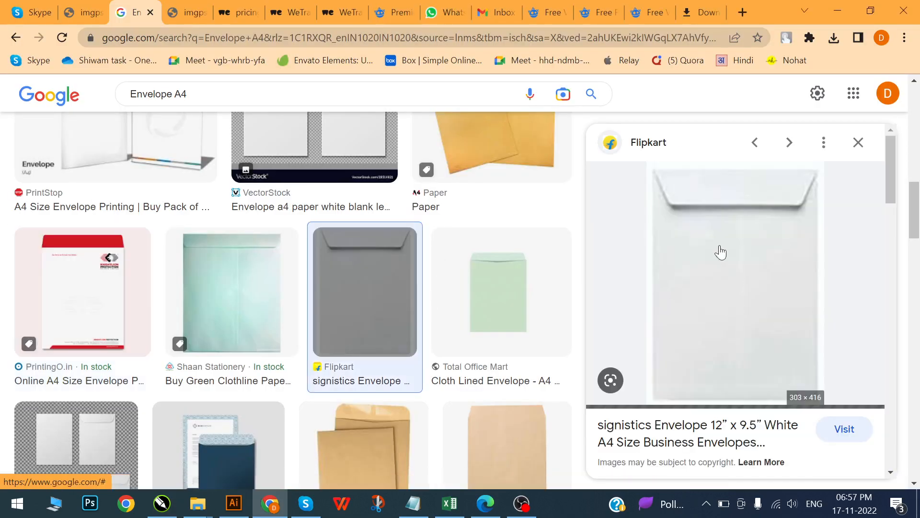
pyautogui.rightClick(707, 261)
pyautogui.click(755, 380)
pyautogui.hotkey('alt', 'Tab')
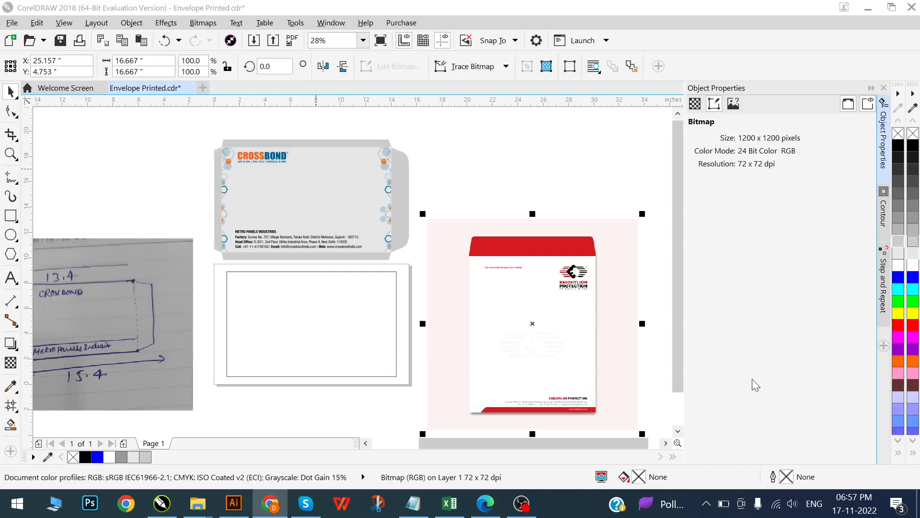
pyautogui.hotkey('ctrl', 'v')
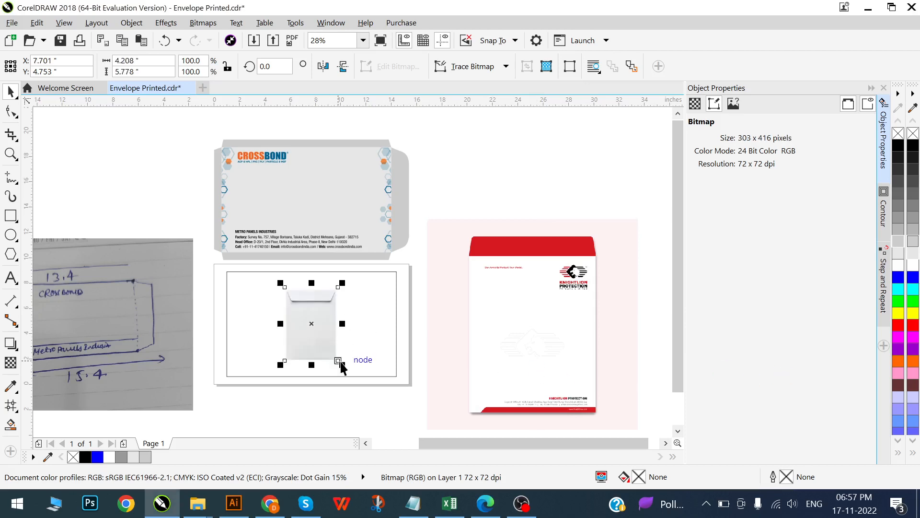
# - Enlarge the white envelope image to about 8.36 by 11.47 inches and move it above the sketch photo
pyautogui.click(340, 364)
pyautogui.click(327, 339)
pyautogui.moveTo(342, 364); pyautogui.dragTo(369, 416)
pyautogui.moveTo(341, 344); pyautogui.dragTo(160, 157)
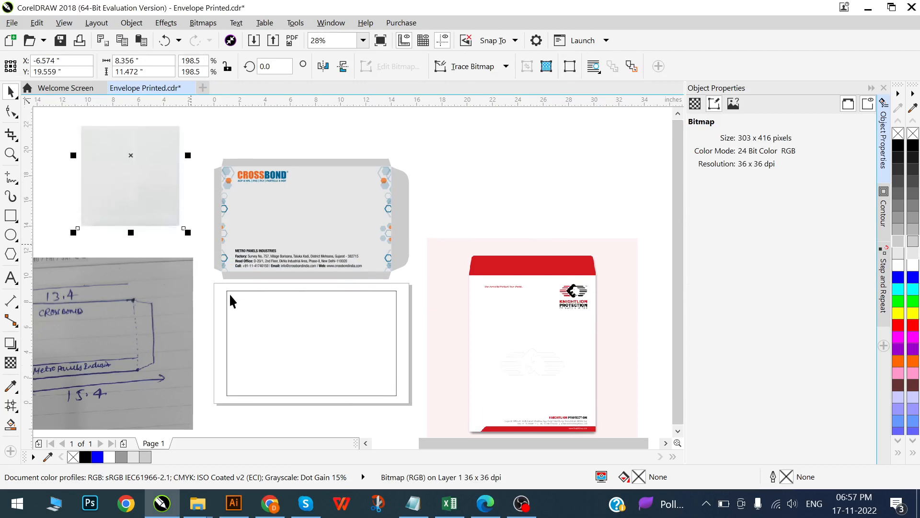
# - Examine the white envelope image's closing flap and copy the image to the clipboard
pyautogui.scroll(-2, 247, 290)
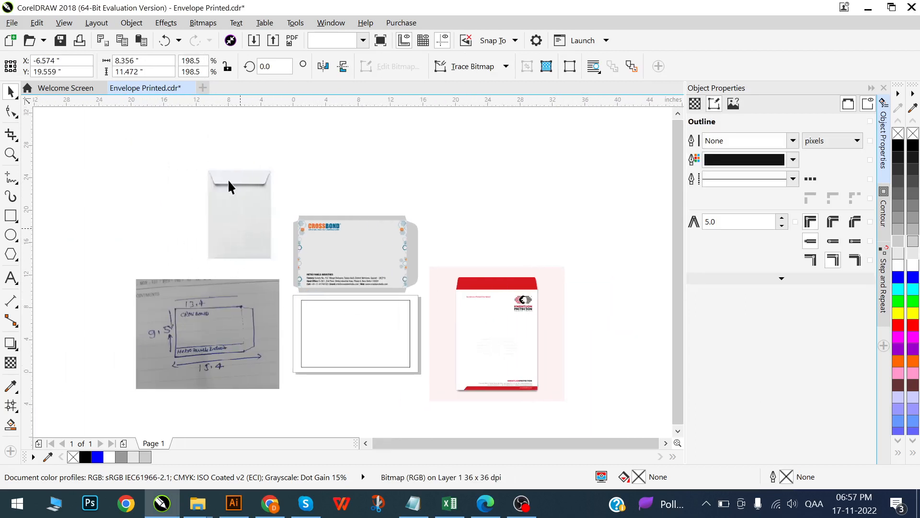
pyautogui.scroll(2, 228, 179)
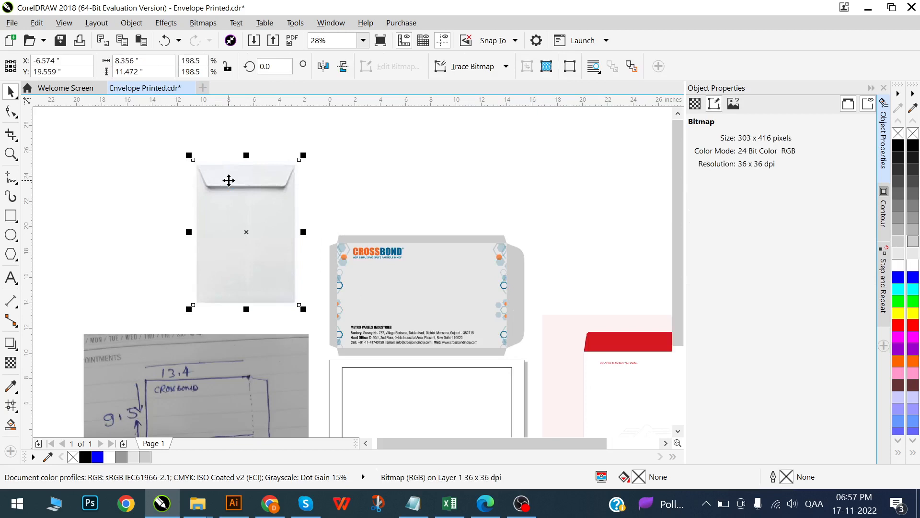
pyautogui.click(274, 248)
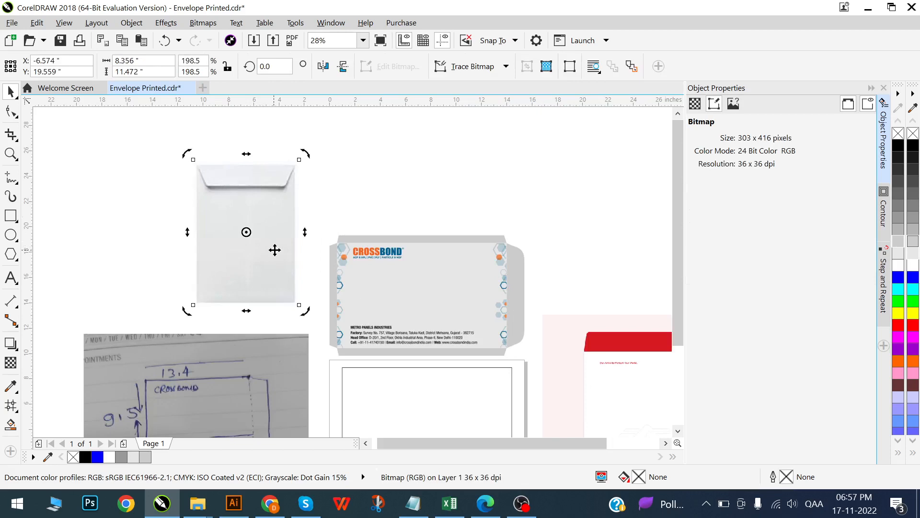
pyautogui.hotkey('ctrl', 'c')
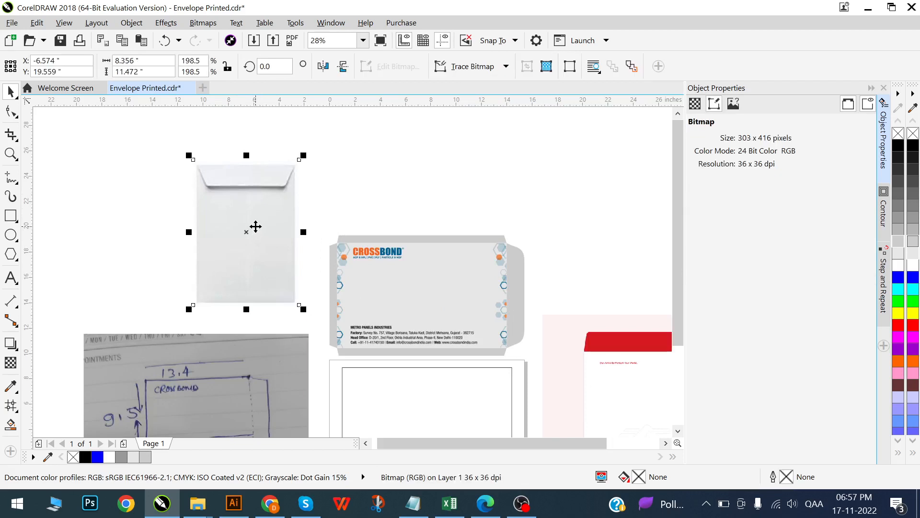
pyautogui.scroll(1, 274, 220)
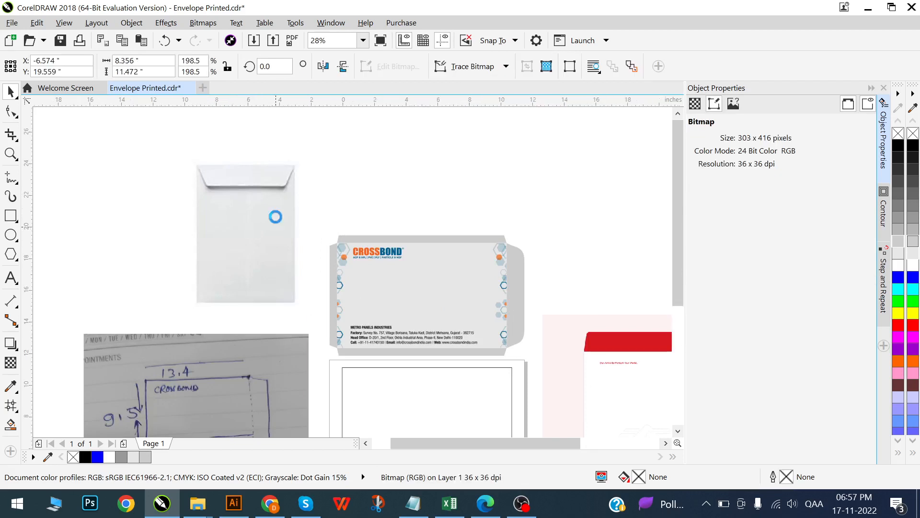
# - Examine the flaps of the CROSSBOND envelope artwork and compare them with the white envelope reference image
pyautogui.scroll(-1, 180, 172)
pyautogui.scroll(1, 367, 248)
pyautogui.click(359, 226)
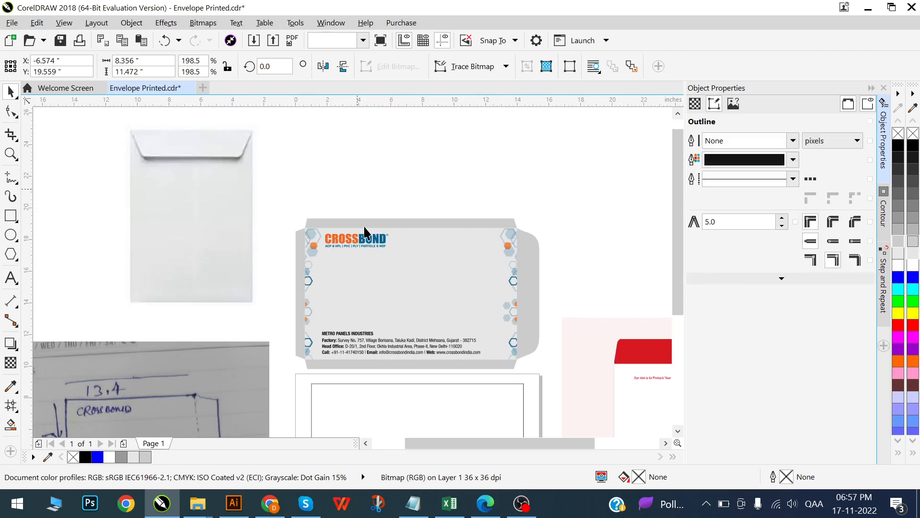
pyautogui.scroll(1, 363, 221)
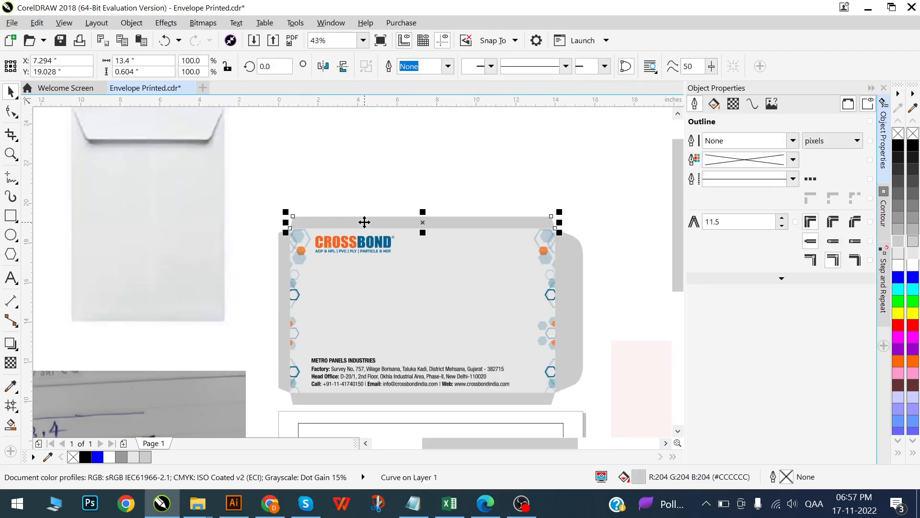
pyautogui.click(154, 277)
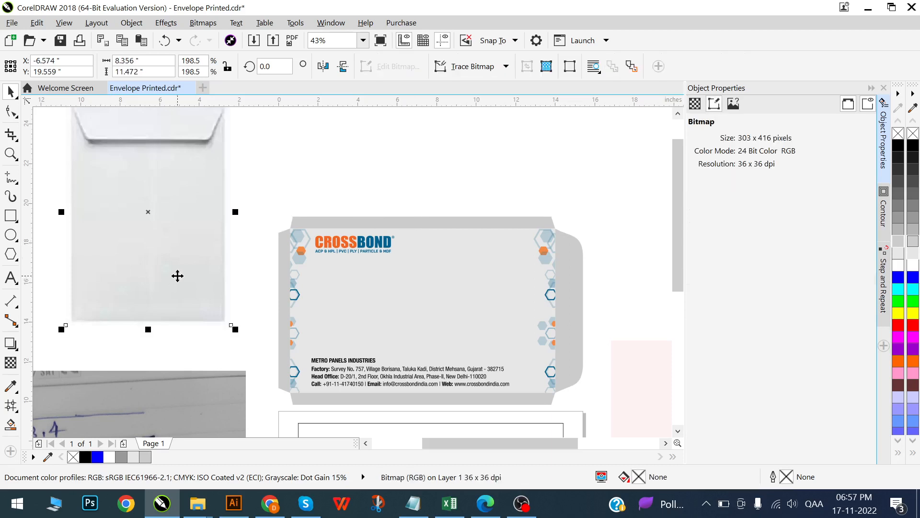
pyautogui.scroll(-3, 191, 225)
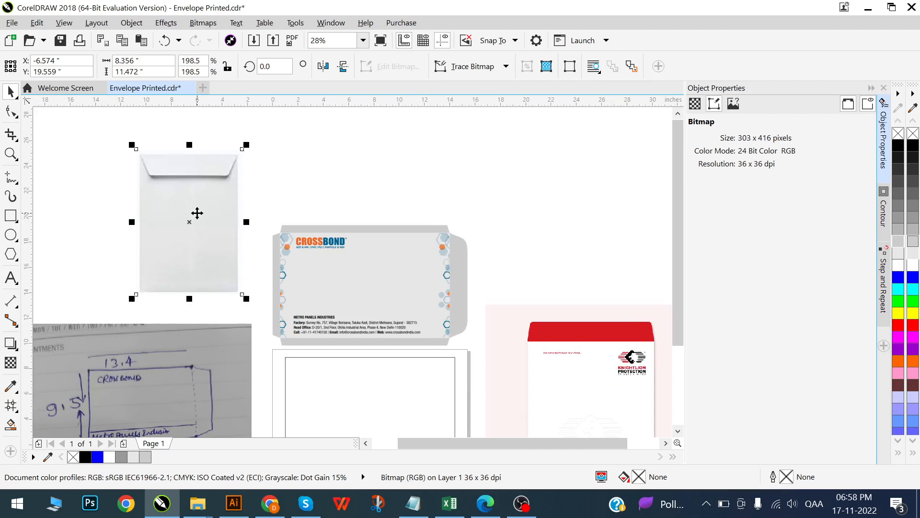
pyautogui.click(330, 194)
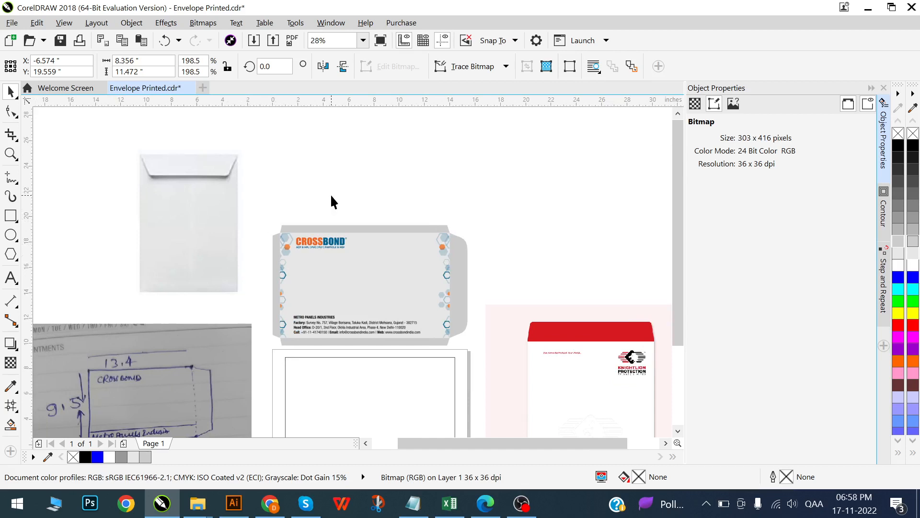
pyautogui.scroll(-1, 395, 192)
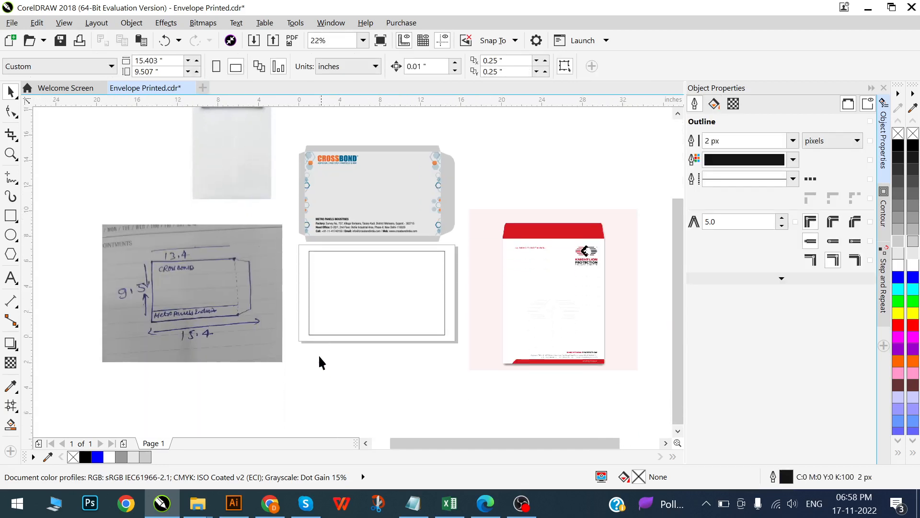
pyautogui.scroll(2, 320, 356)
pyautogui.scroll(-1, 414, 277)
# - Check the page rectangle's width and height against the size sketch and the CROSSBOND artwork's main panel
pyautogui.click(413, 277)
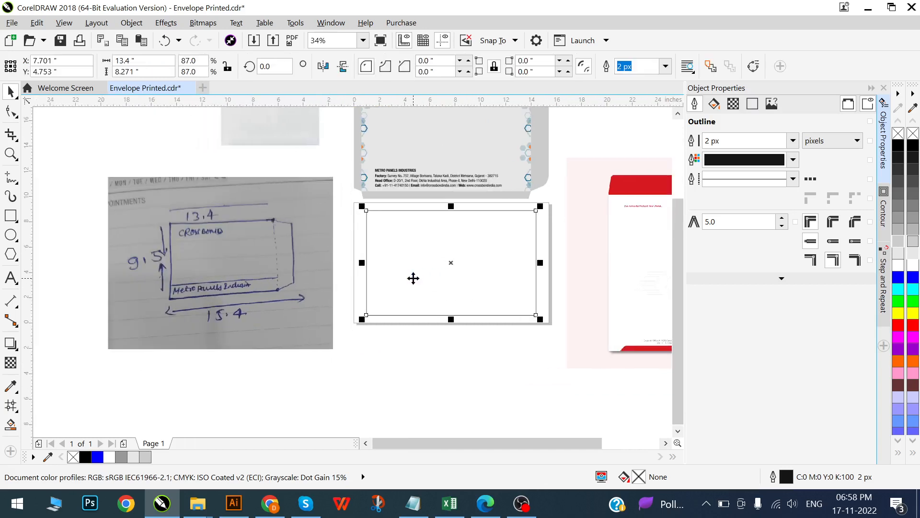
pyautogui.scroll(3, 437, 285)
pyautogui.scroll(1, 439, 290)
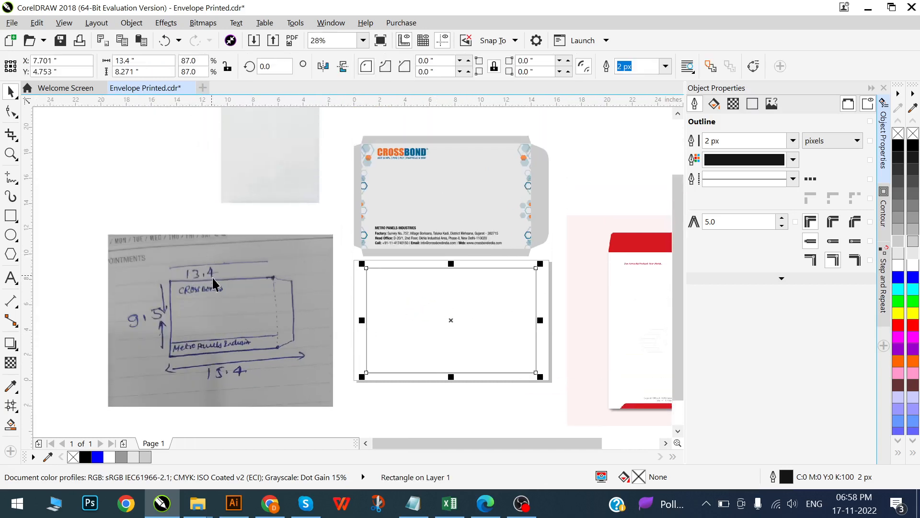
pyautogui.scroll(1, 480, 335)
pyautogui.scroll(-2, 182, 378)
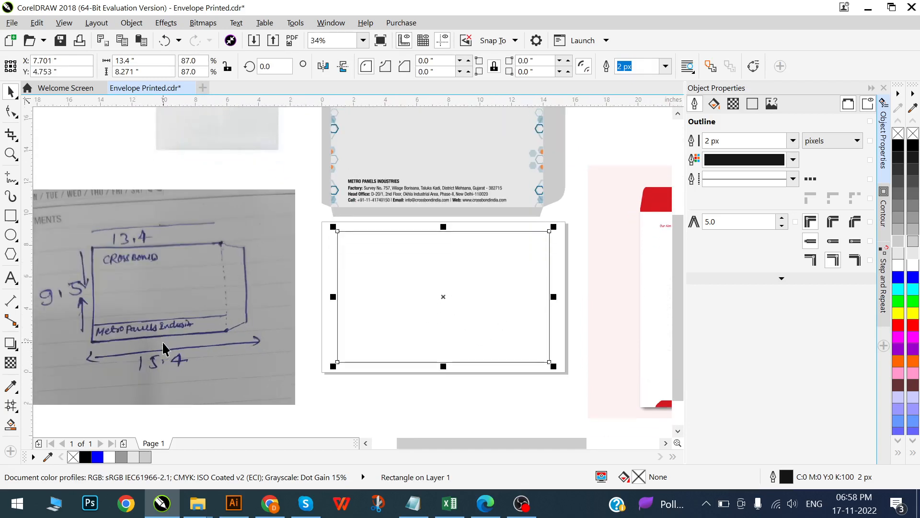
pyautogui.scroll(-2, 261, 307)
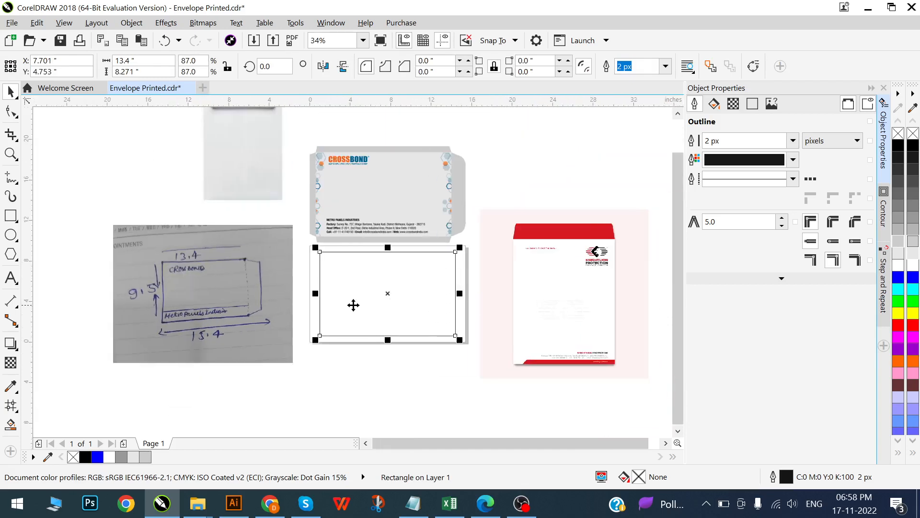
pyautogui.scroll(1, 311, 306)
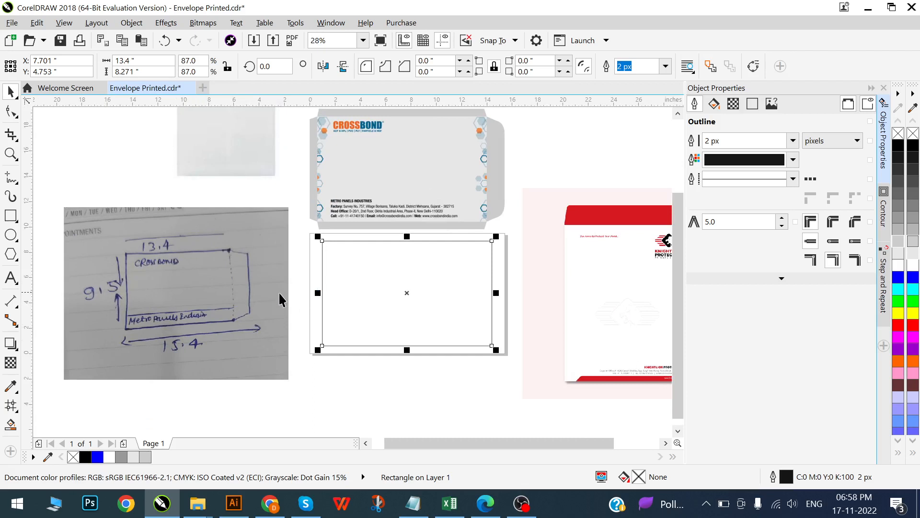
pyautogui.moveTo(162, 74); pyautogui.dragTo(95, 52)
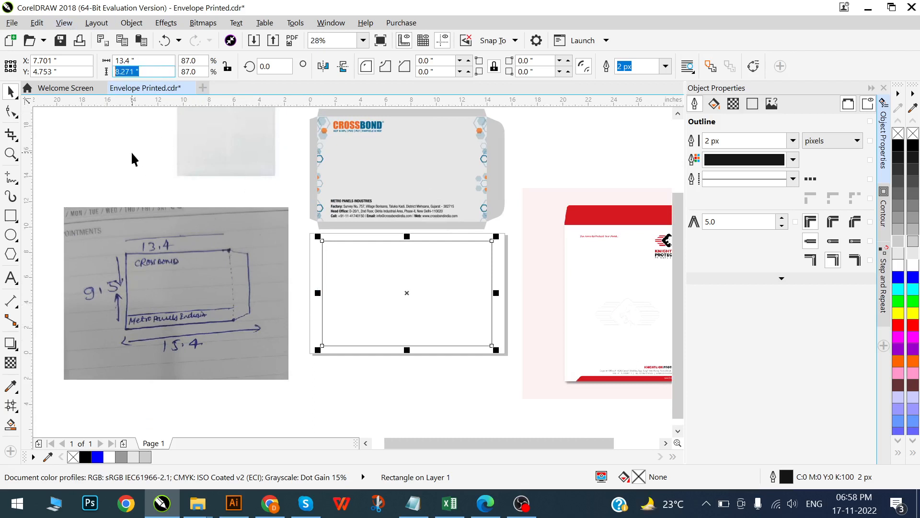
pyautogui.click(399, 171)
pyautogui.click(400, 171)
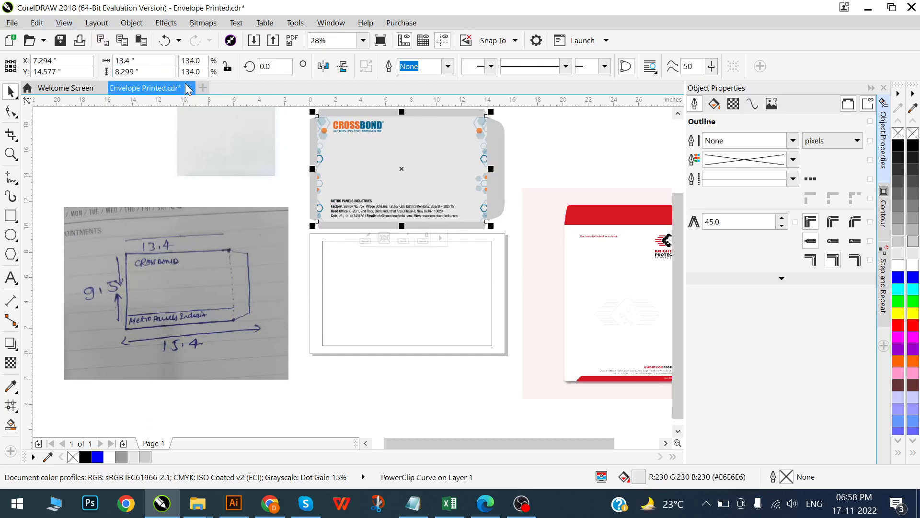
pyautogui.click(152, 70)
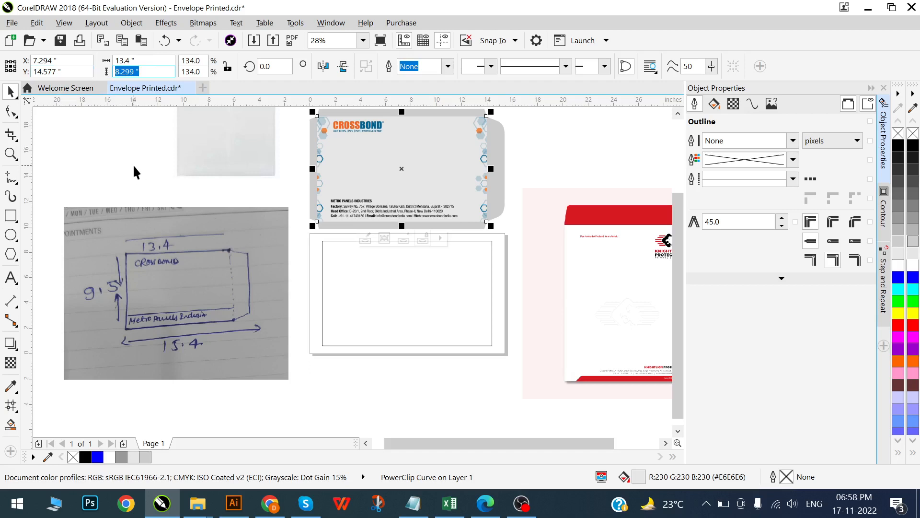
pyautogui.hscroll(1, 421, 334)
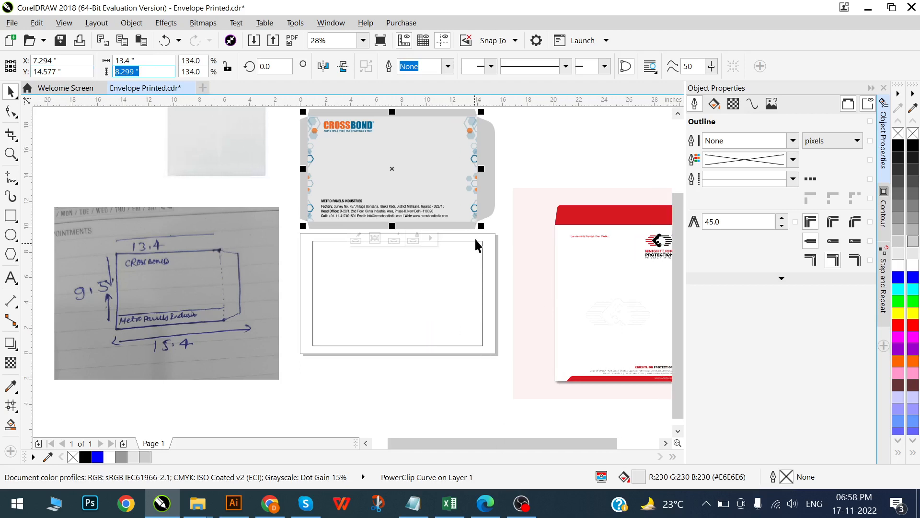
# - Copy the CROSSBOND artwork's rounded side flap down beside the right edge of the page rectangle
pyautogui.click(493, 202)
pyautogui.hscroll(3, 494, 195)
pyautogui.moveTo(468, 203); pyautogui.dragTo(466, 323)
pyautogui.scroll(3, 472, 315)
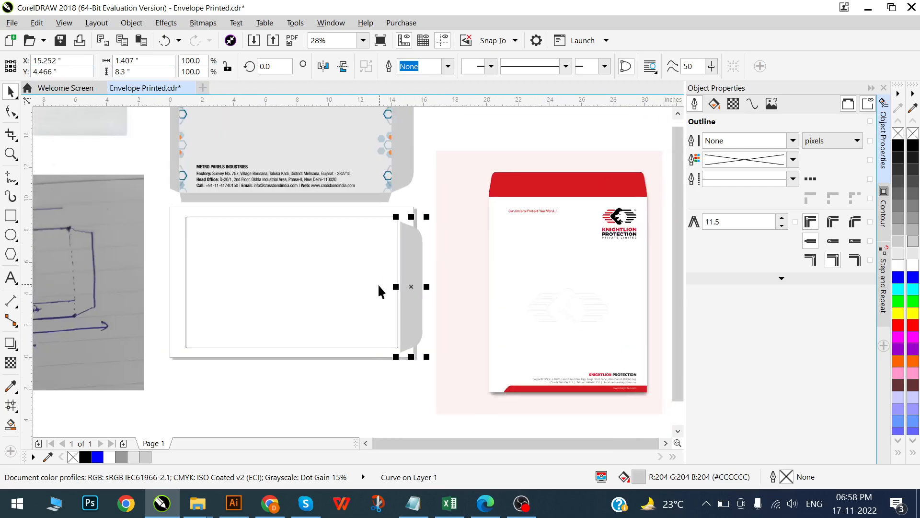
pyautogui.scroll(2, 631, 191)
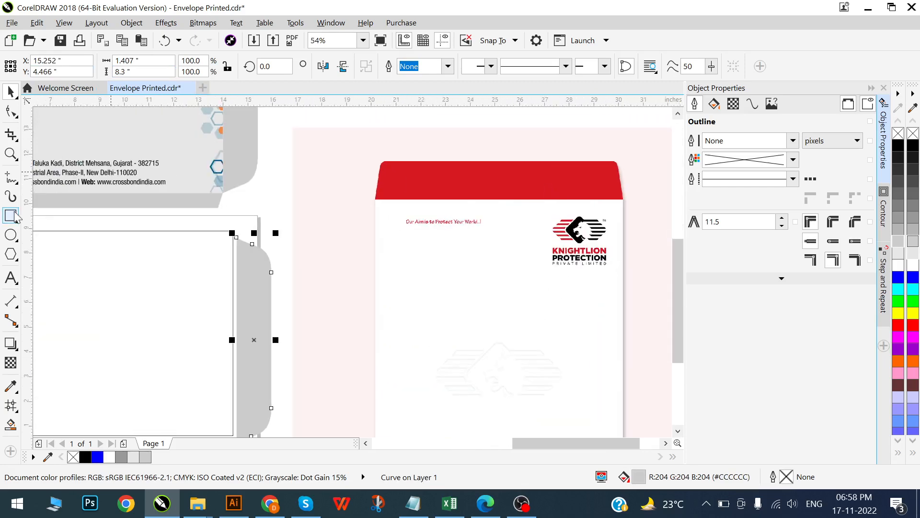
pyautogui.click(14, 218)
pyautogui.hscroll(1, 411, 197)
pyautogui.scroll(1, 410, 195)
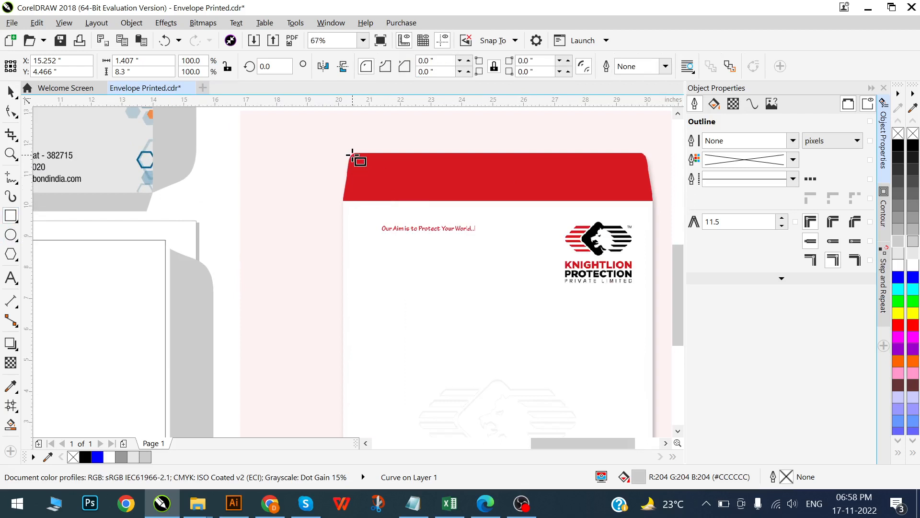
pyautogui.moveTo(340, 155); pyautogui.dragTo(605, 205)
pyautogui.press('Delete')
pyautogui.scroll(-1, 433, 196)
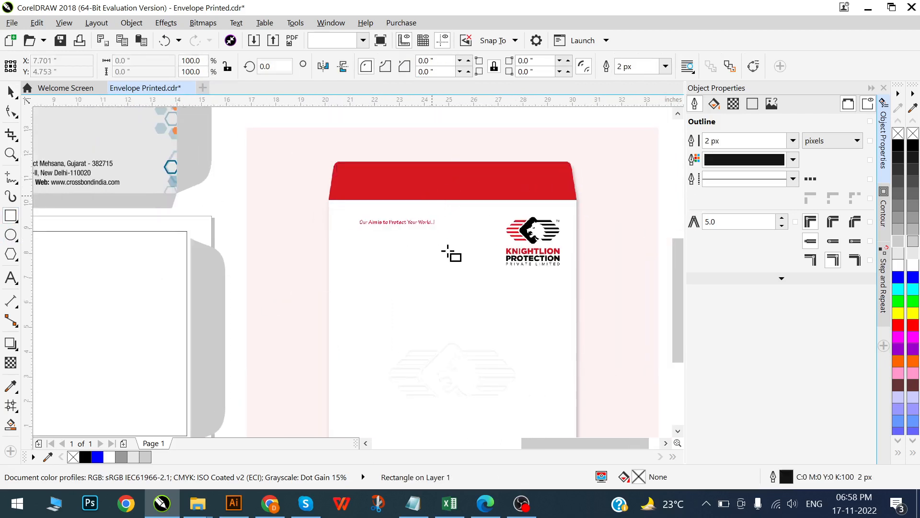
pyautogui.scroll(-1, 447, 252)
pyautogui.hscroll(-2, 287, 324)
pyautogui.hscroll(-1, 376, 306)
pyautogui.press('space')
pyautogui.scroll(1, 287, 341)
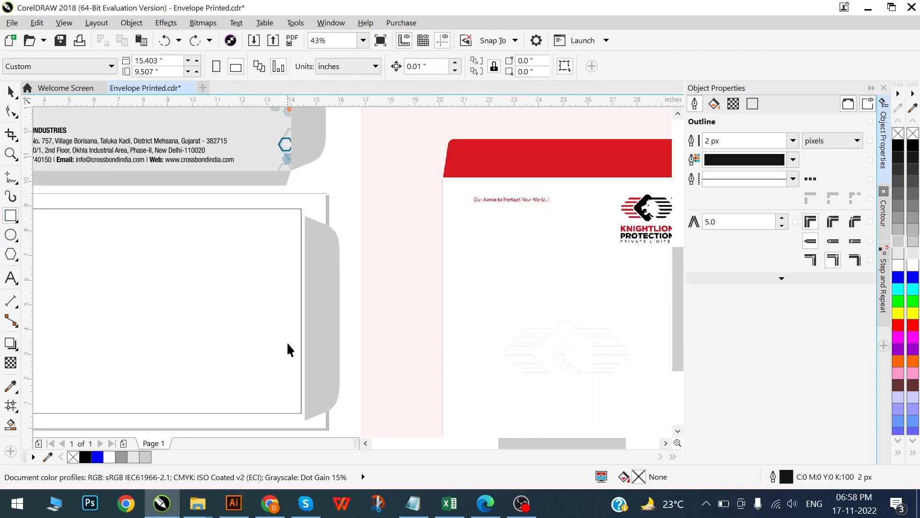
# - Examine the closing flap on the Knightlion image and on the green clothline envelope among Chrome's image results
pyautogui.scroll(-1, 280, 368)
pyautogui.scroll(1, 283, 373)
pyautogui.scroll(-2, 329, 373)
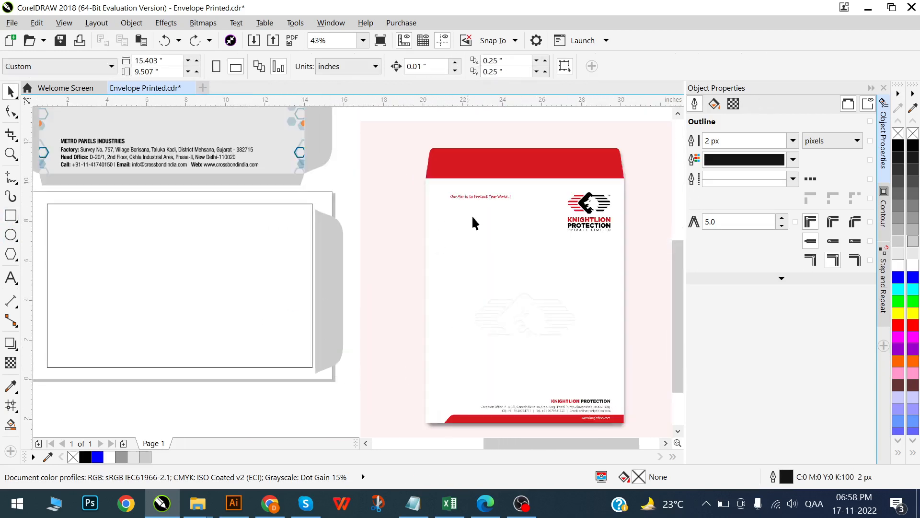
pyautogui.scroll(-2, 364, 293)
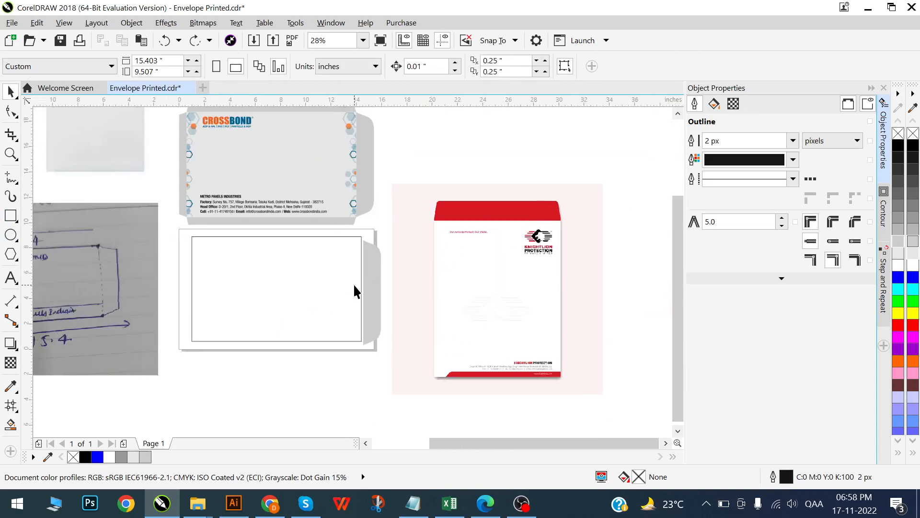
pyautogui.hotkey('alt', 'Tab')
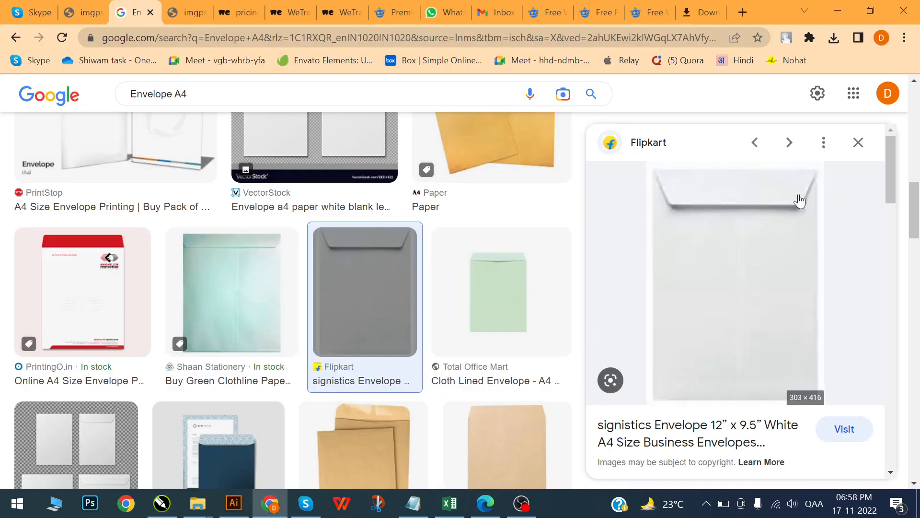
pyautogui.click(194, 322)
pyautogui.scroll(3, 267, 292)
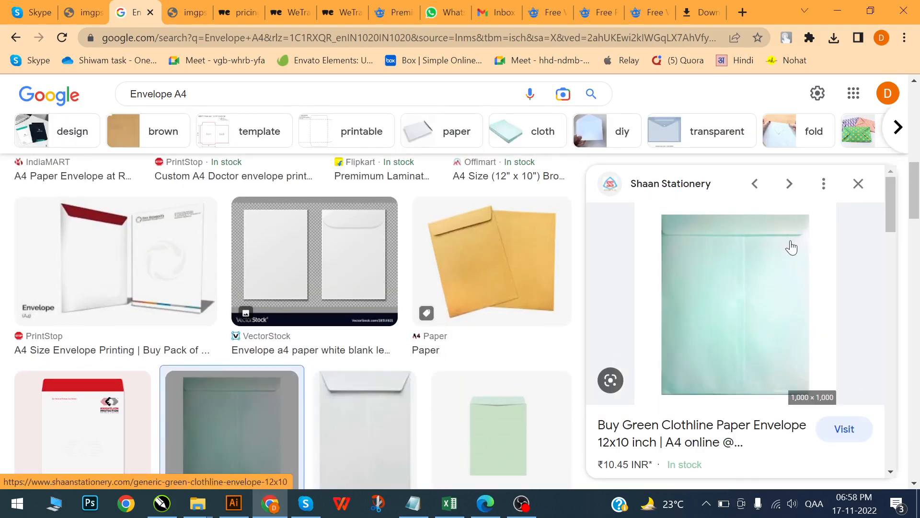
pyautogui.hotkey('alt', 'Tab')
# - Align the copied side flap with the page rectangle by their horizontal centre line in CorelDRAW
pyautogui.hscroll(-3, 390, 302)
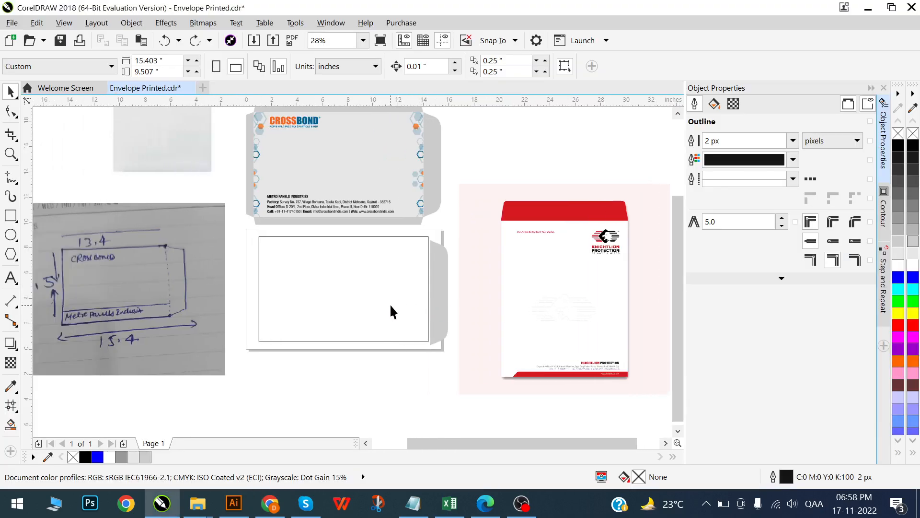
pyautogui.scroll(2, 390, 304)
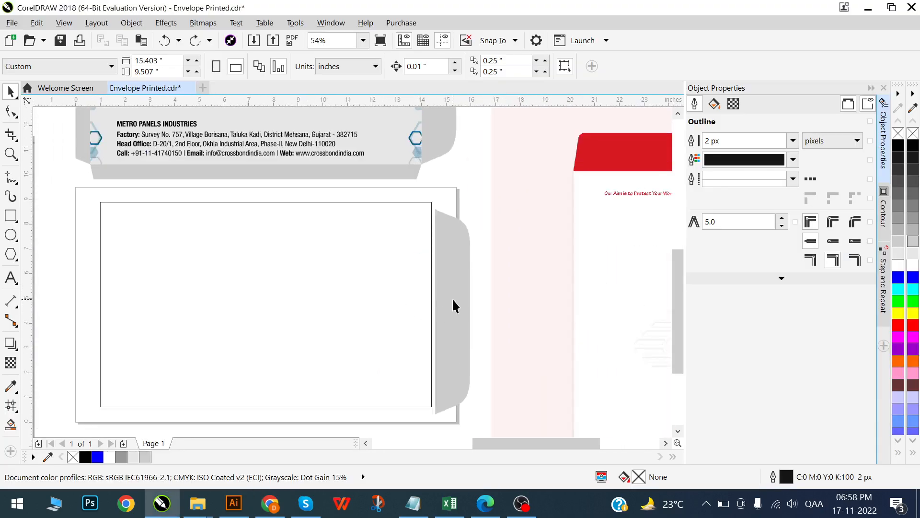
pyautogui.click(453, 300)
pyautogui.keyDown('shift'); pyautogui.click(401, 306); pyautogui.keyUp('shift')
pyautogui.press('e')
pyautogui.click(530, 339)
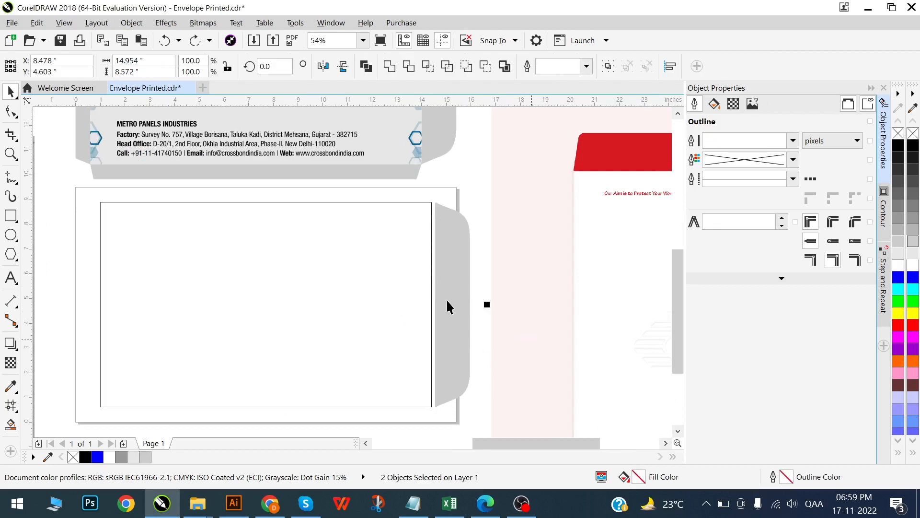
# - Nudge the copied side flap left until it touches the page rectangle's right edge
pyautogui.scroll(1, 454, 309)
pyautogui.click(459, 301)
pyautogui.press('Left')
pyautogui.press('Left')
pyautogui.press('Left')
pyautogui.press('Left')
pyautogui.press('Left')
pyautogui.press('Left')
pyautogui.press('Left')
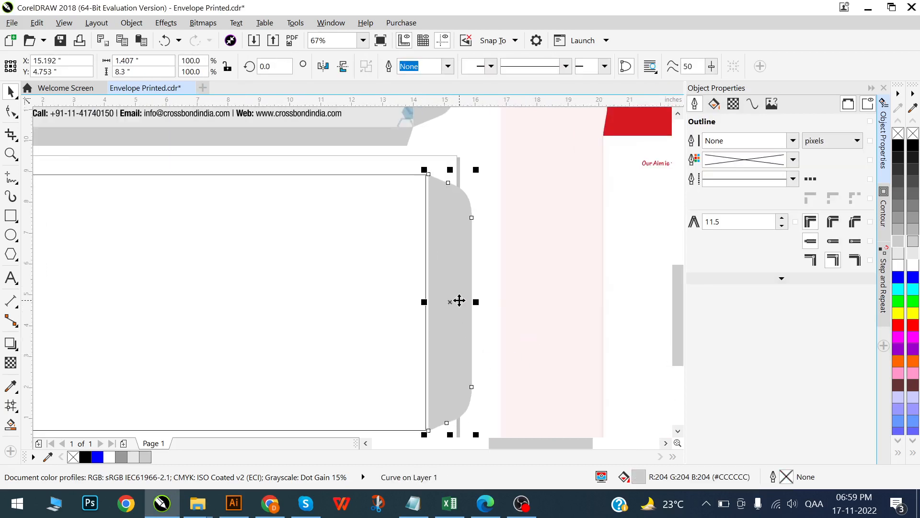
pyautogui.press('Left')
pyautogui.scroll(-2, 481, 323)
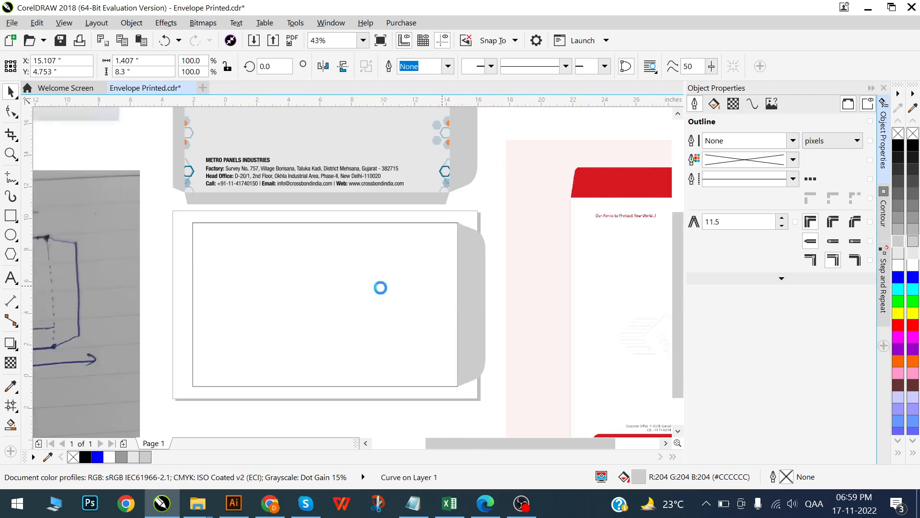
pyautogui.click(394, 411)
pyautogui.hscroll(-3, 297, 242)
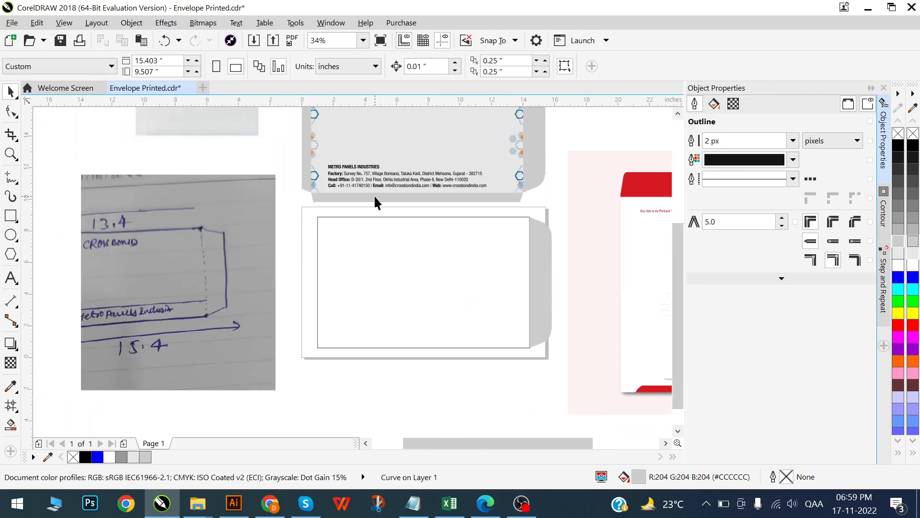
pyautogui.click(362, 198)
pyautogui.scroll(2, 364, 203)
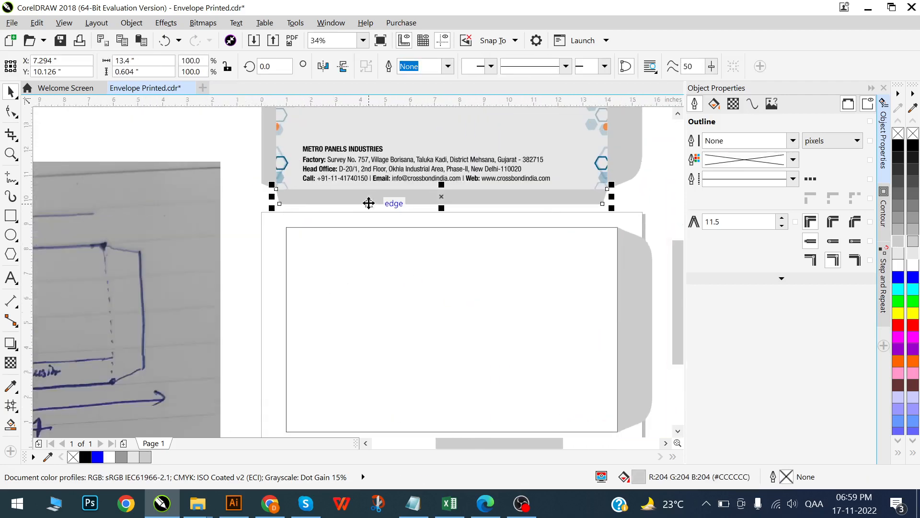
pyautogui.moveTo(368, 203); pyautogui.dragTo(363, 232)
pyautogui.scroll(-2, 363, 232)
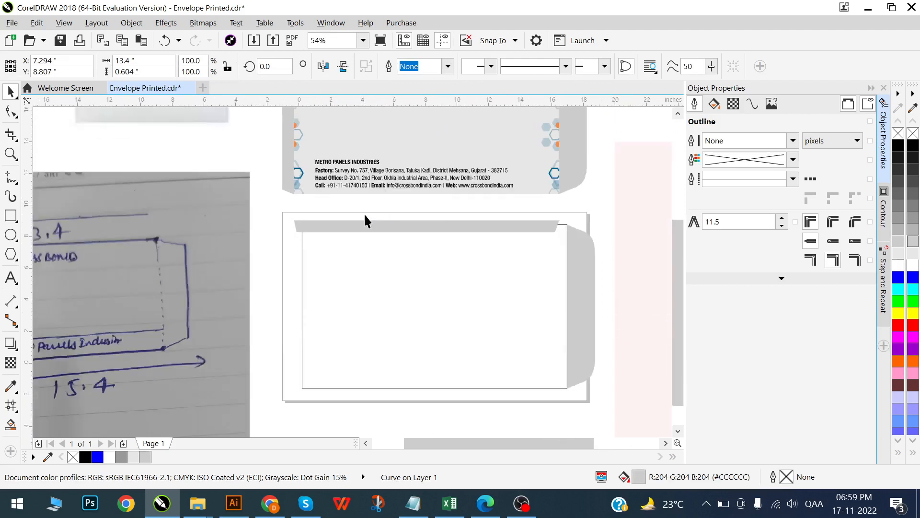
pyautogui.hotkey('ctrl', 'z')
# - Copy the CROSSBOND artwork's bottom flap, centre it under the page rectangle and attach it to the rectangle's bottom edge
pyautogui.moveTo(413, 206); pyautogui.dragTo(400, 384)
pyautogui.press('c')
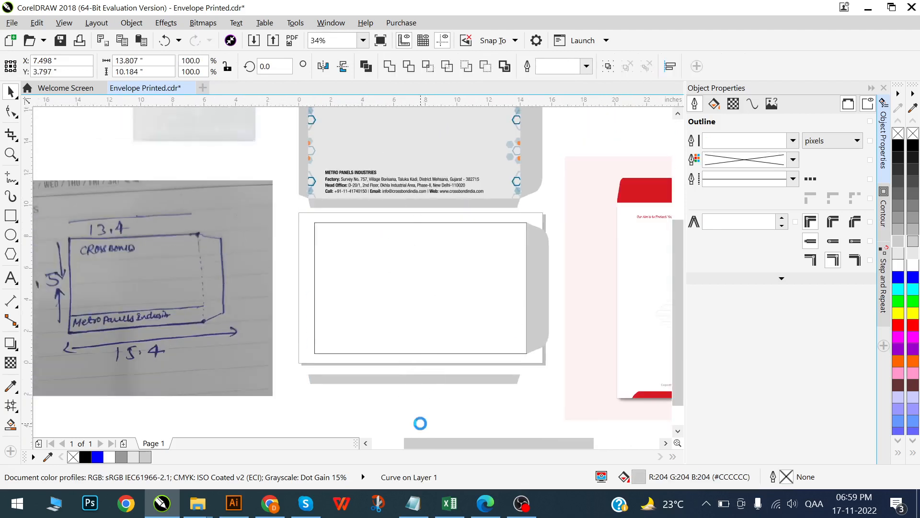
pyautogui.scroll(3, 407, 399)
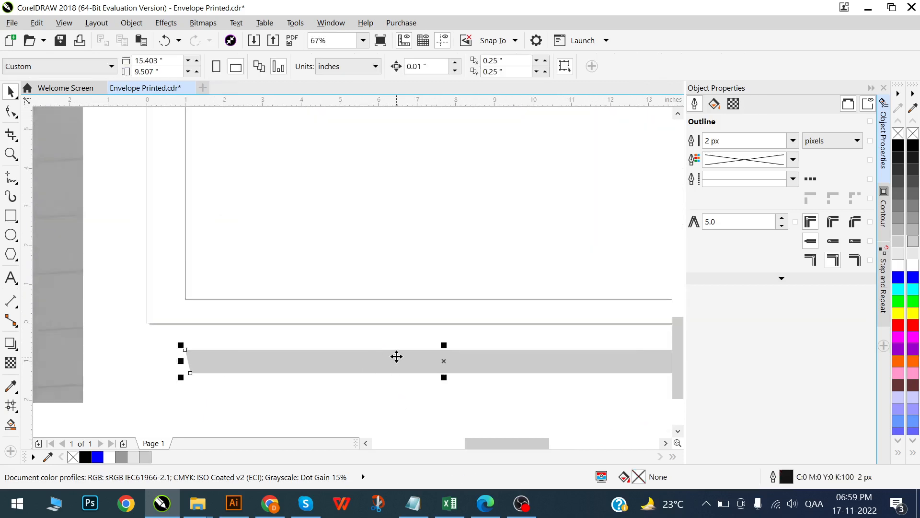
pyautogui.moveTo(397, 356); pyautogui.dragTo(407, 311)
pyautogui.scroll(-3, 290, 240)
pyautogui.scroll(1, 346, 290)
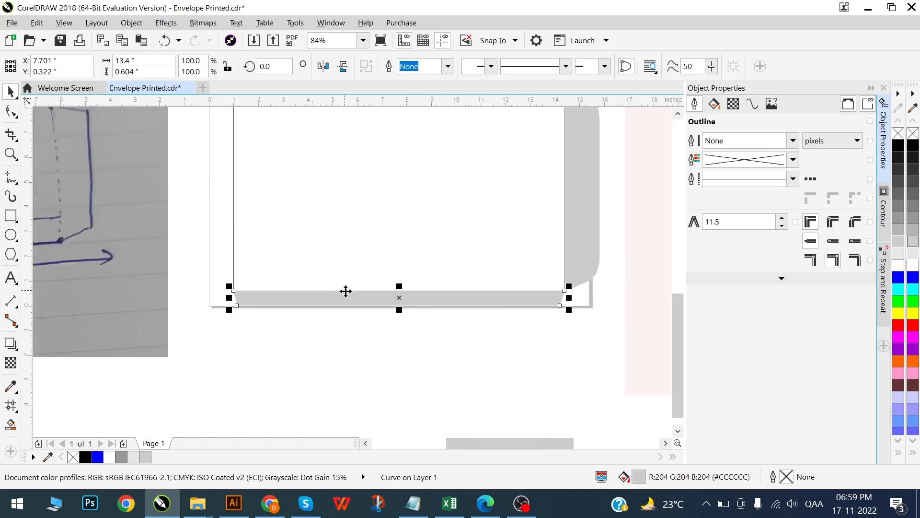
# - Copy the page rectangle's height from CorelDRAW and paste it into Notepad in place of the date list
pyautogui.scroll(-3, 346, 291)
pyautogui.scroll(-1, 437, 231)
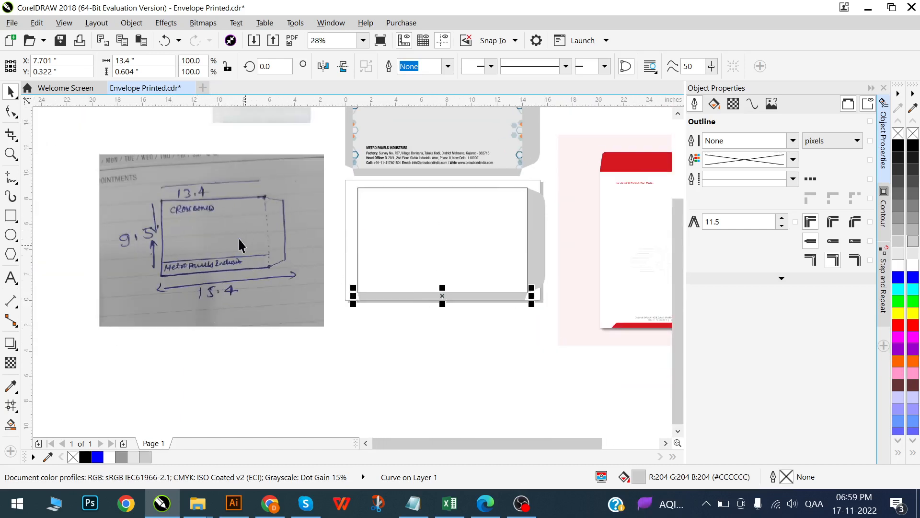
pyautogui.scroll(2, 418, 296)
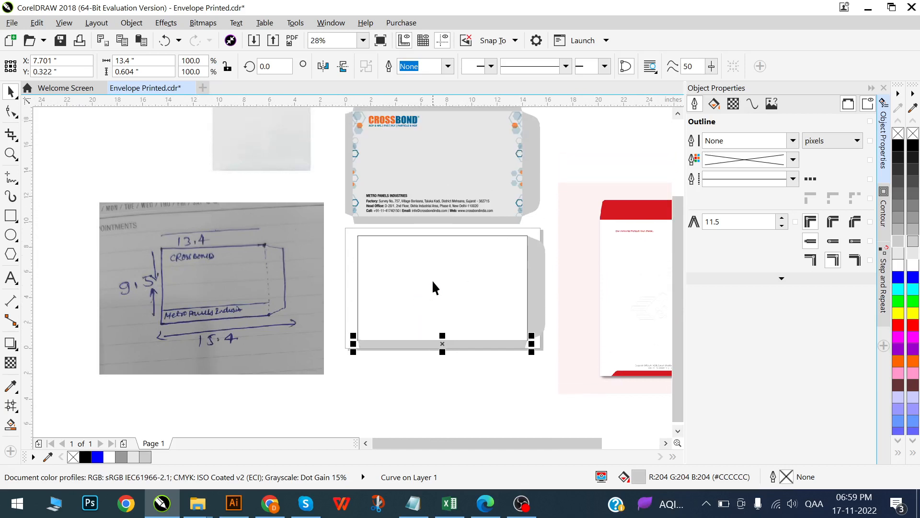
pyautogui.click(432, 280)
pyautogui.click(432, 282)
pyautogui.doubleClick(143, 72)
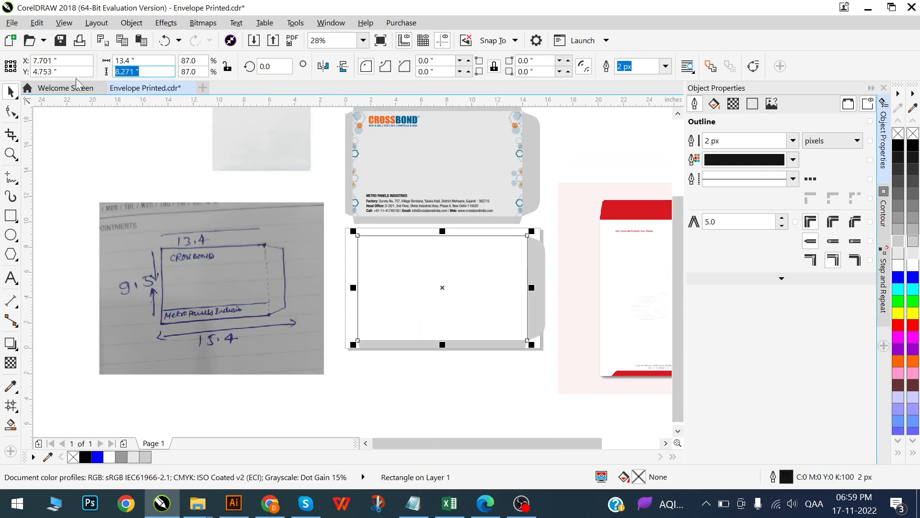
pyautogui.click(413, 504)
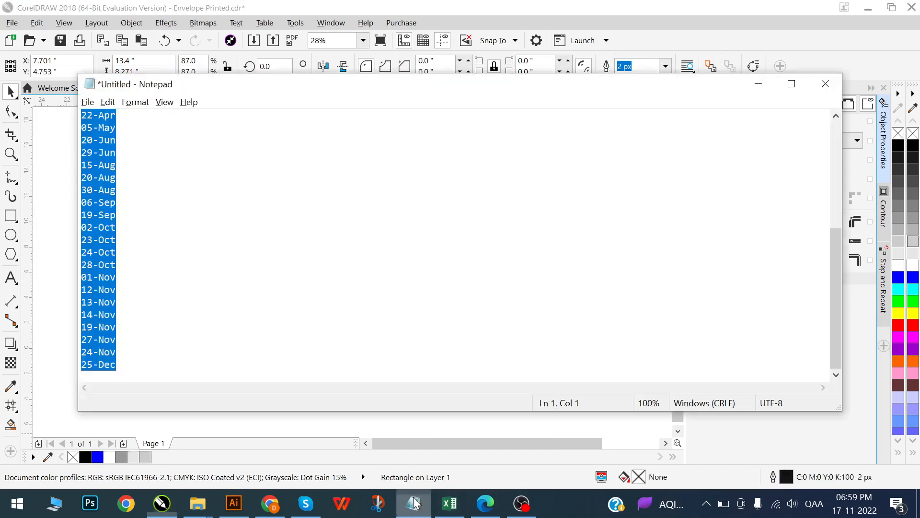
pyautogui.write('8.271 "')
# - Check the envelope height on the client's sketch in CorelDRAW and complete the Notepad expression as 8.271-9.5
pyautogui.hotkey('alt', 'Tab')
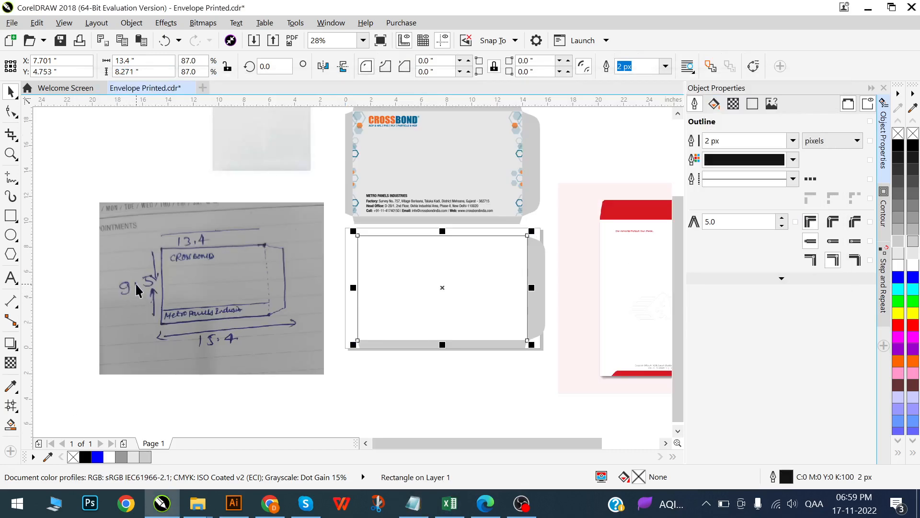
pyautogui.hotkey('alt', 'Tab')
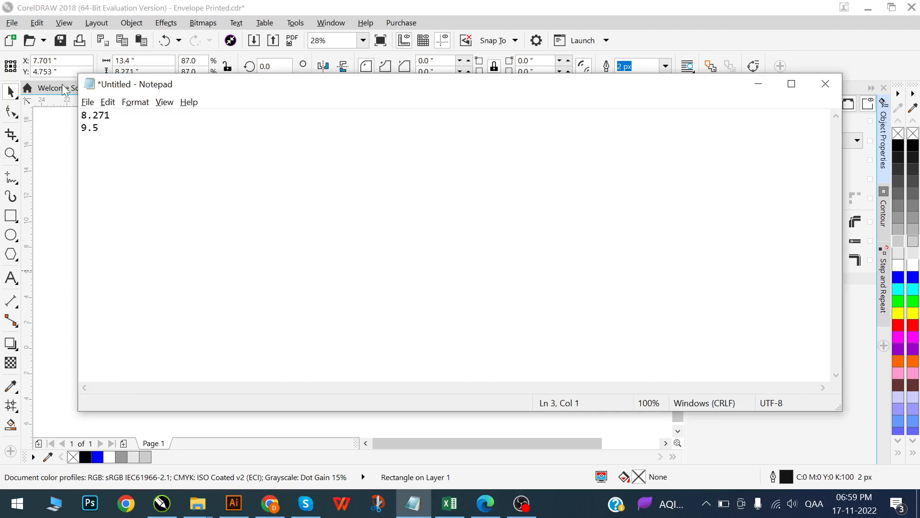
pyautogui.press('BackSpace')
pyautogui.press('BackSpace')
pyautogui.write('-9.5')
# - Open Calculator and move its window clear of the expression in Notepad
pyautogui.click(17, 503)
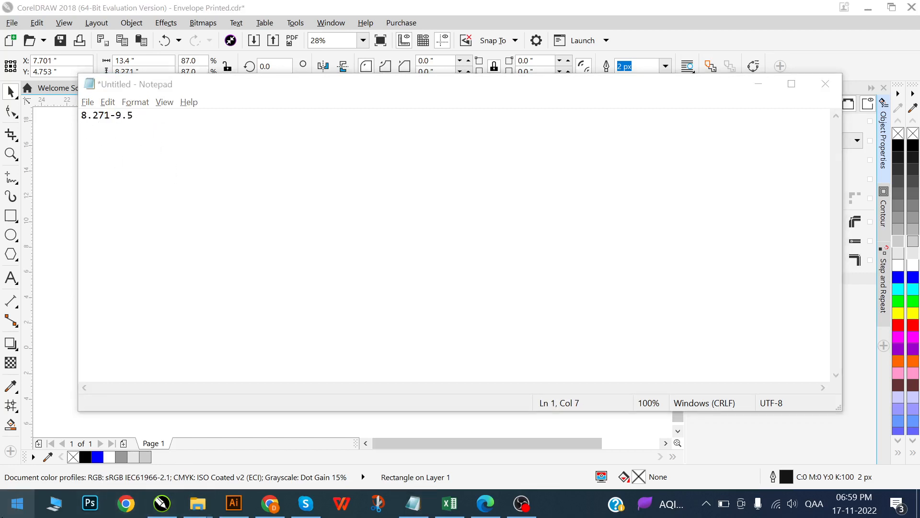
pyautogui.write('cal')
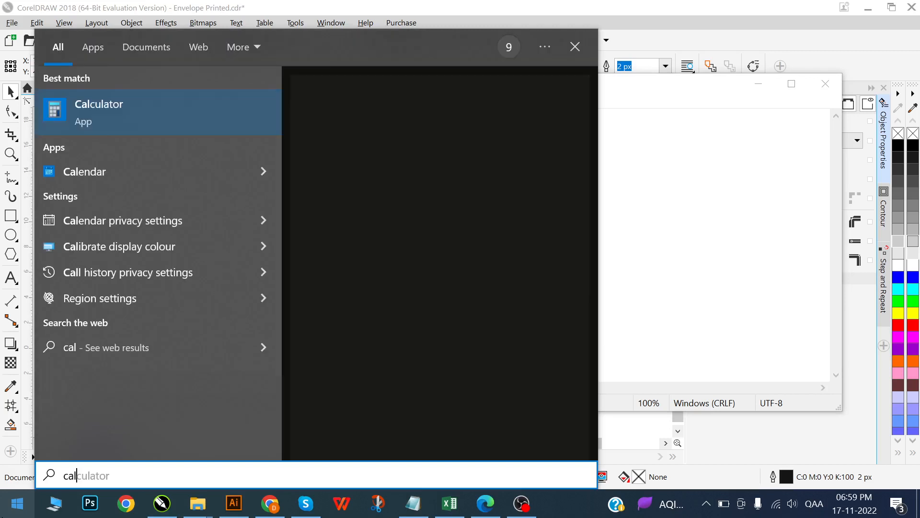
pyautogui.click(157, 102)
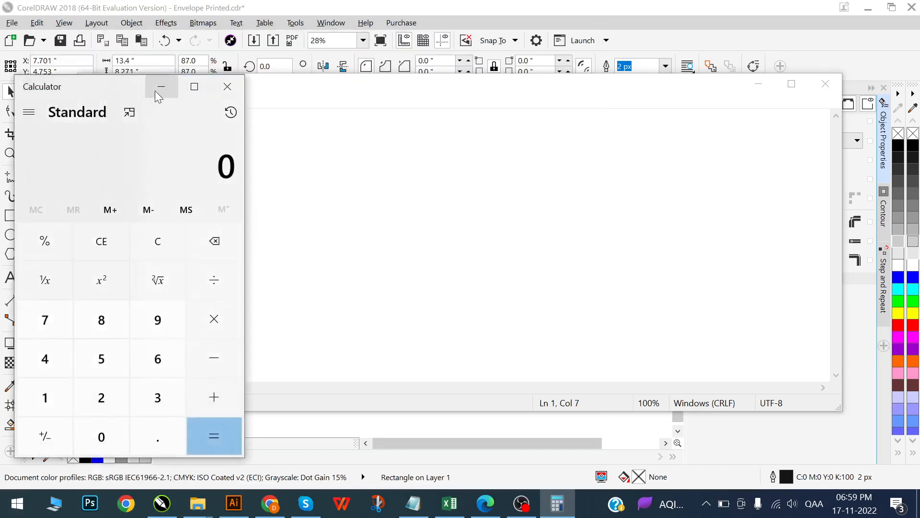
pyautogui.moveTo(106, 80); pyautogui.dragTo(437, 69)
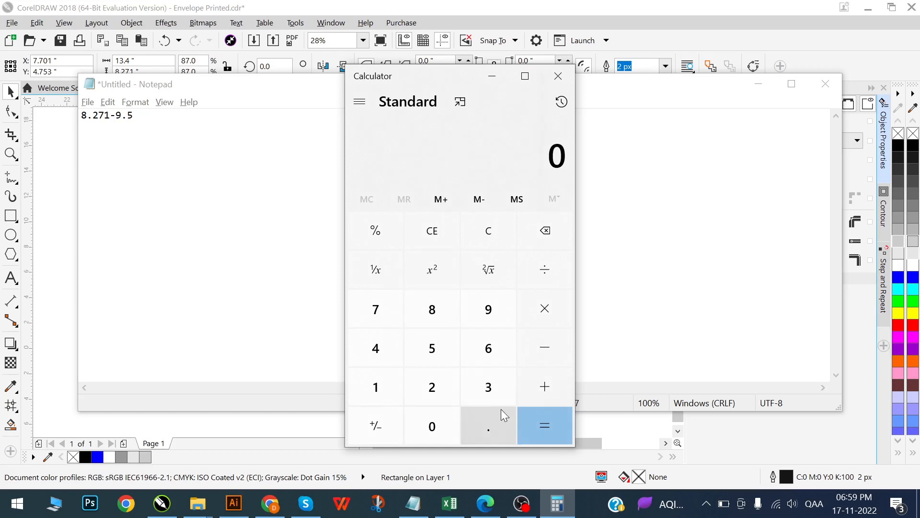
# - Subtract 8.271 from 9.5 in Calculator
pyautogui.click(502, 309)
pyautogui.click(482, 429)
pyautogui.click(426, 351)
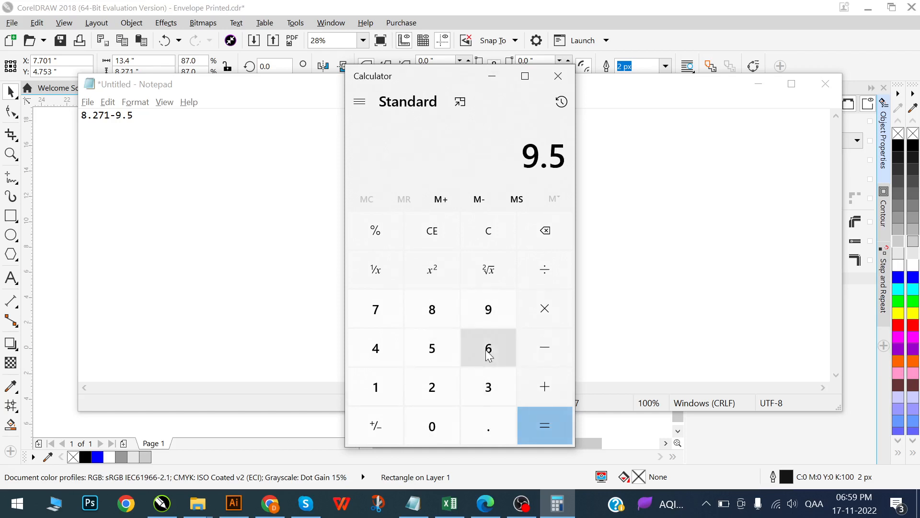
pyautogui.press('-')
pyautogui.click(445, 318)
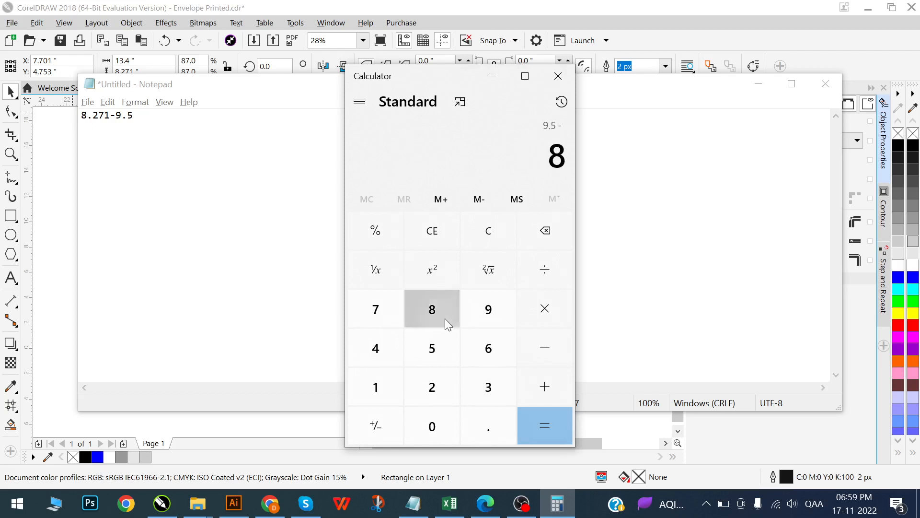
pyautogui.press('.')
pyautogui.press('2')
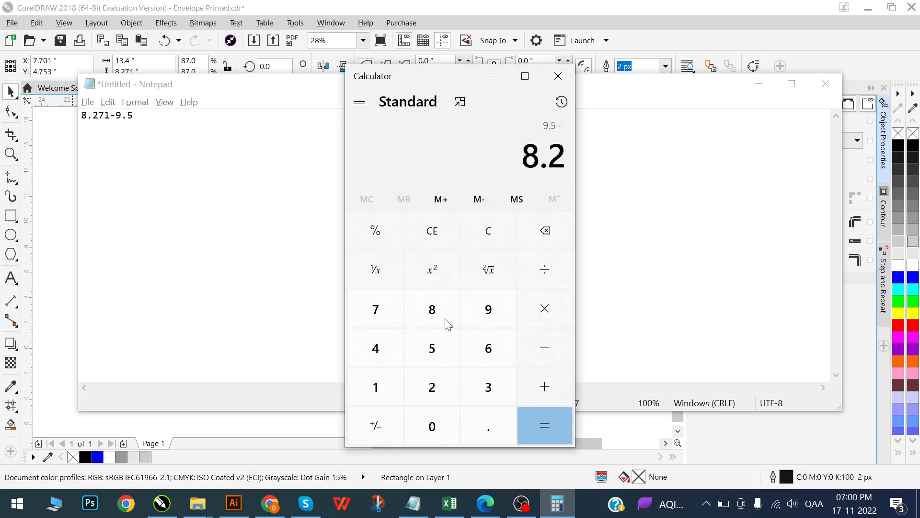
pyautogui.press('7')
pyautogui.press('1')
pyautogui.press('Return')
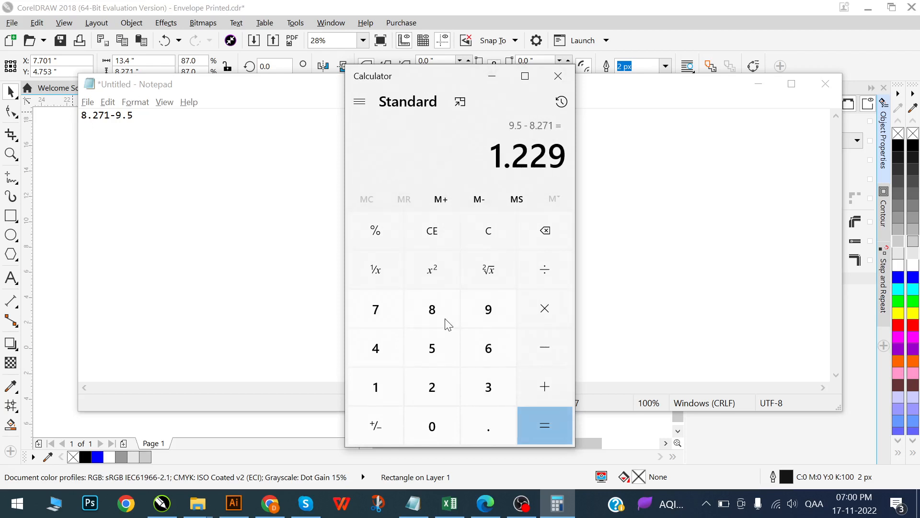
# - Copy the whole subtraction result from Calculator and paste it into Notepad below the expression
pyautogui.moveTo(498, 159); pyautogui.dragTo(575, 160)
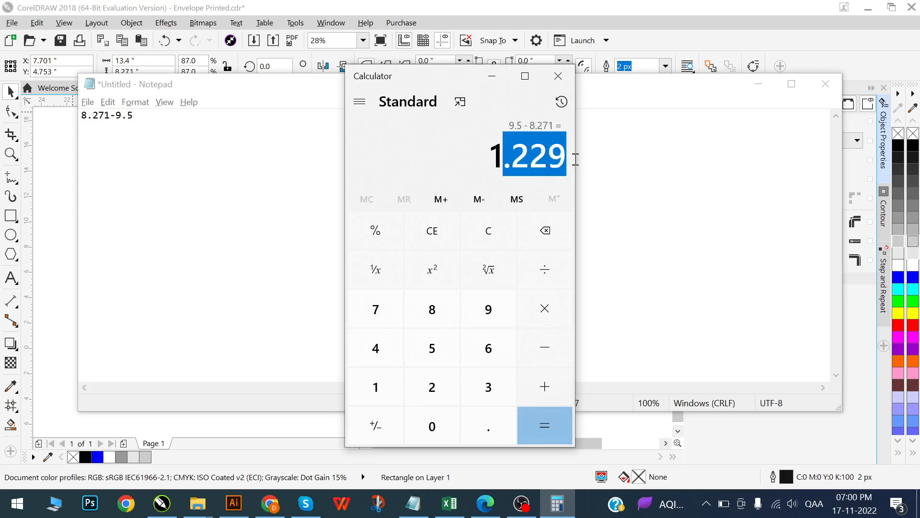
pyautogui.click(537, 162)
pyautogui.moveTo(489, 158); pyautogui.dragTo(549, 158)
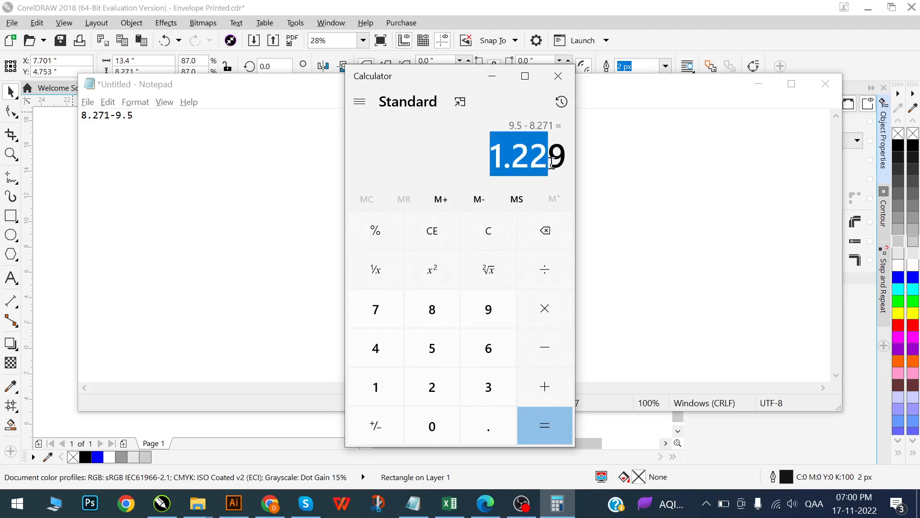
pyautogui.click(518, 161)
pyautogui.moveTo(490, 158); pyautogui.dragTo(587, 159)
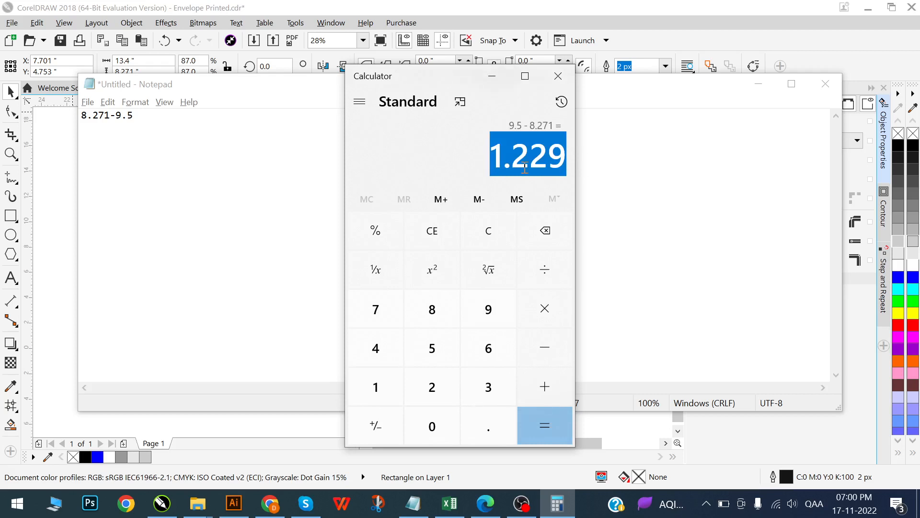
pyautogui.hotkey('ctrl', 'c')
pyautogui.click(148, 125)
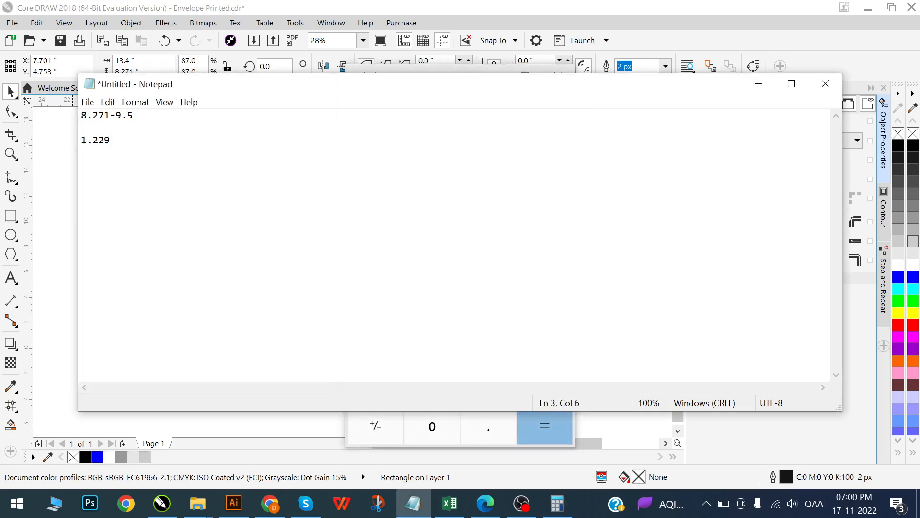
# - Check the bottom flap's height in CorelDRAW and divide the height difference by 2 in Calculator
pyautogui.hotkey('alt', 'Tab')
pyautogui.click(68, 351)
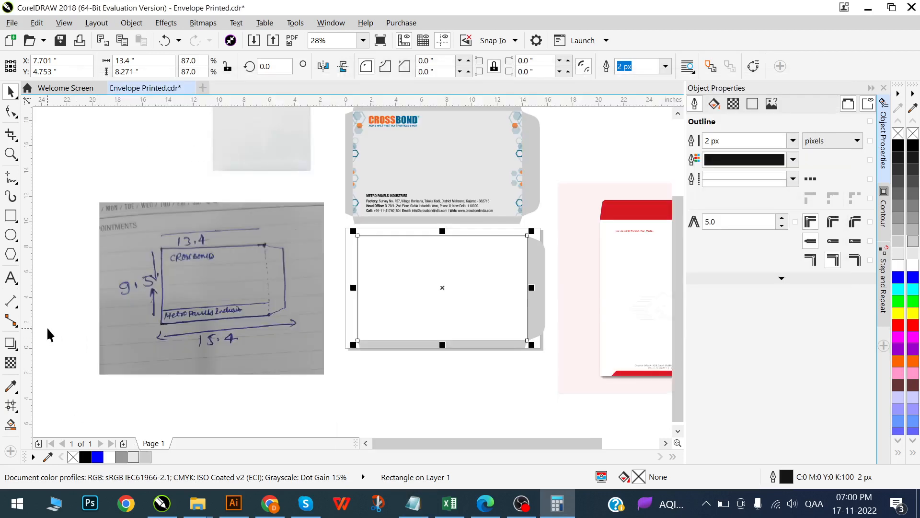
pyautogui.click(407, 343)
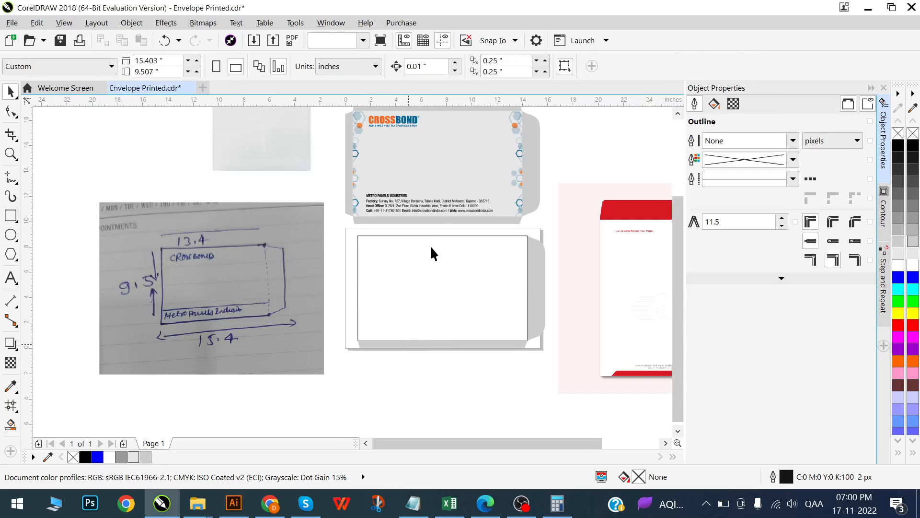
pyautogui.hotkey('alt', 'Tab')
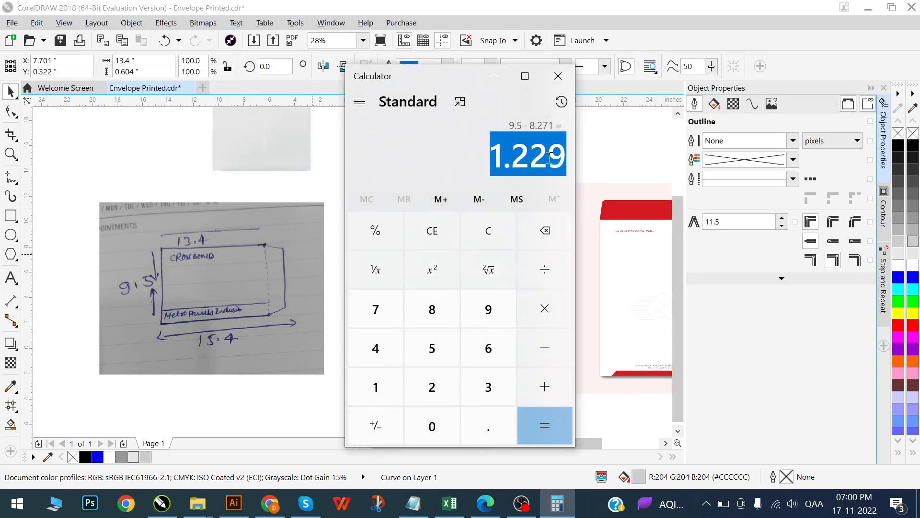
pyautogui.hotkey('alt', 'Tab')
pyautogui.hotkey('alt', 'Tab')
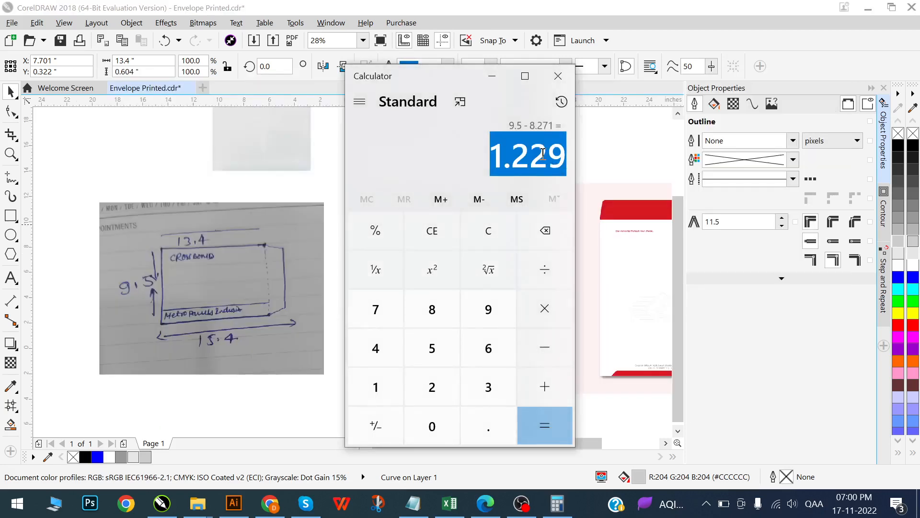
pyautogui.click(545, 270)
pyautogui.write('2')
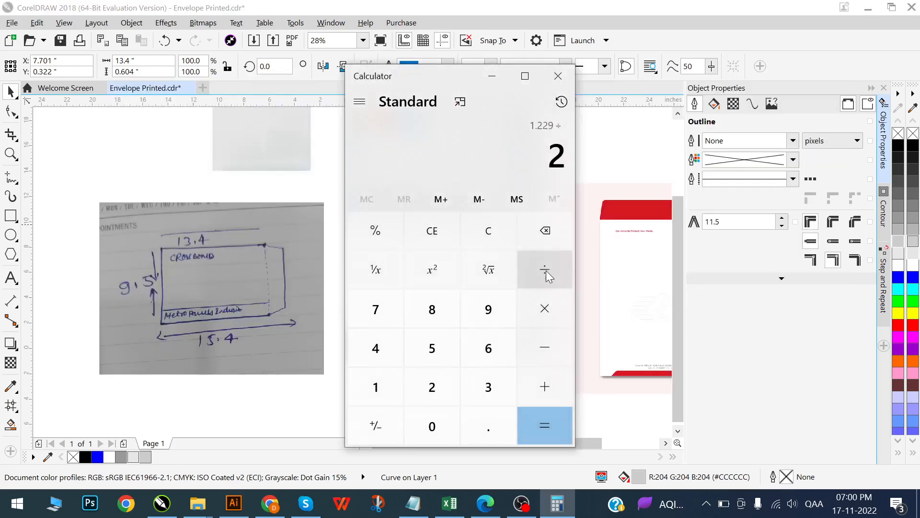
pyautogui.click(545, 425)
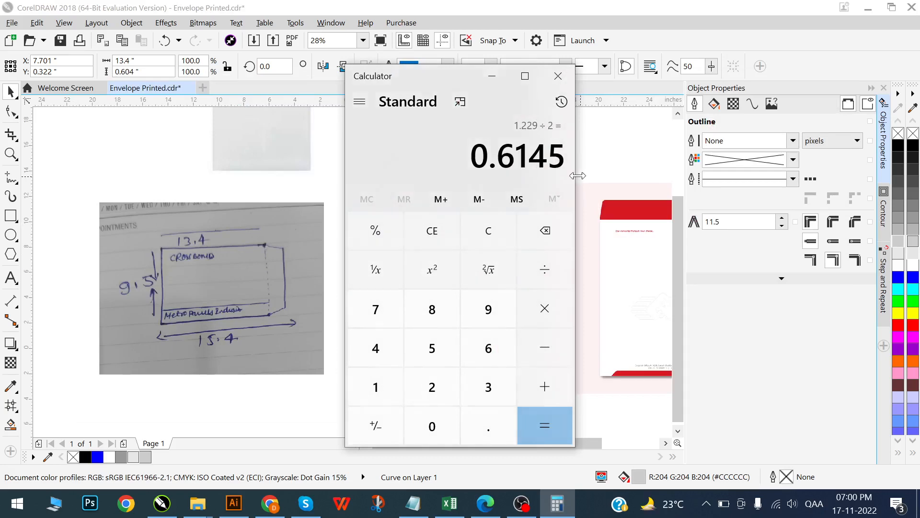
# - Compare the bottom flap's height in CorelDRAW with the halved difference in Calculator
pyautogui.hotkey('alt', 'Tab')
pyautogui.scroll(2, 437, 222)
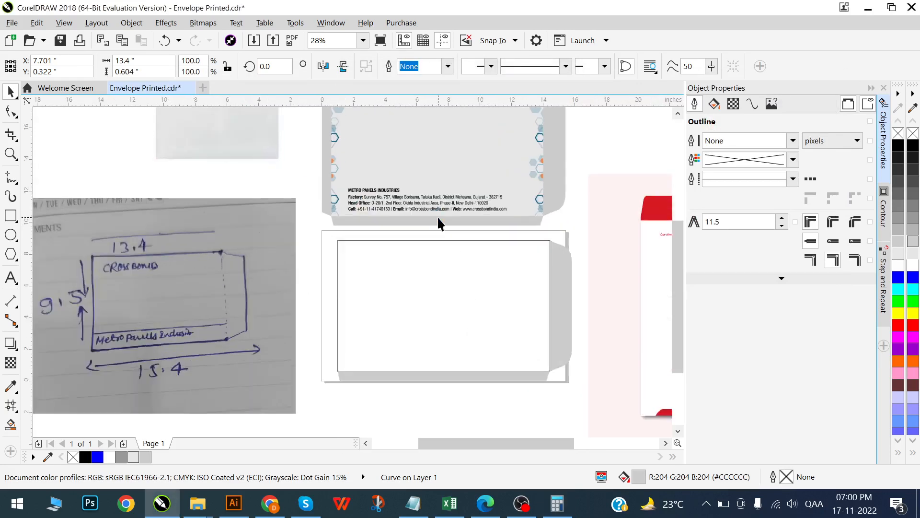
pyautogui.scroll(-1, 428, 307)
pyautogui.scroll(-1, 428, 300)
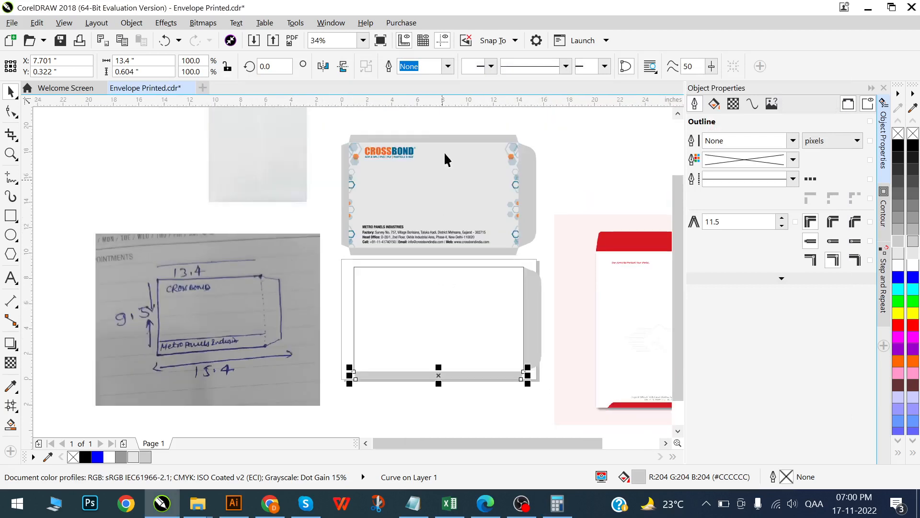
pyautogui.scroll(1, 436, 362)
pyautogui.scroll(-1, 436, 371)
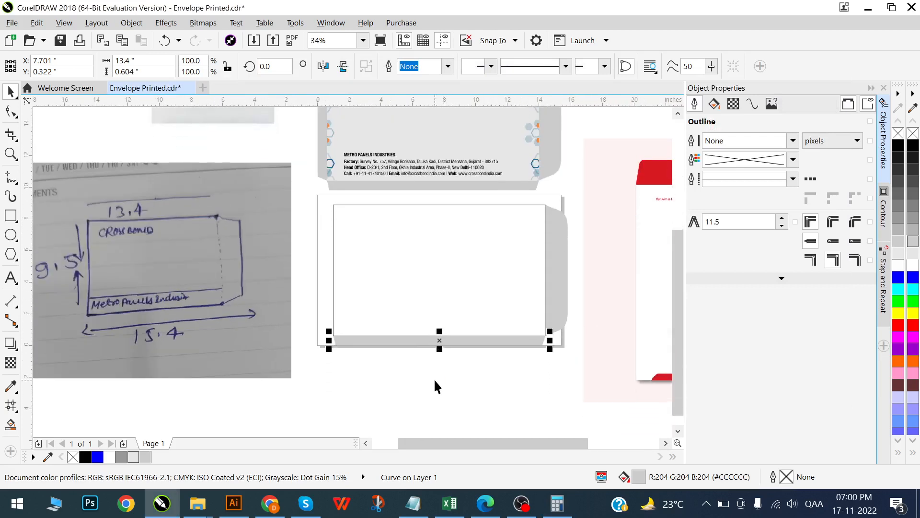
pyautogui.click(433, 378)
pyautogui.click(441, 341)
pyautogui.click(158, 72)
pyautogui.hotkey('alt', 'Tab')
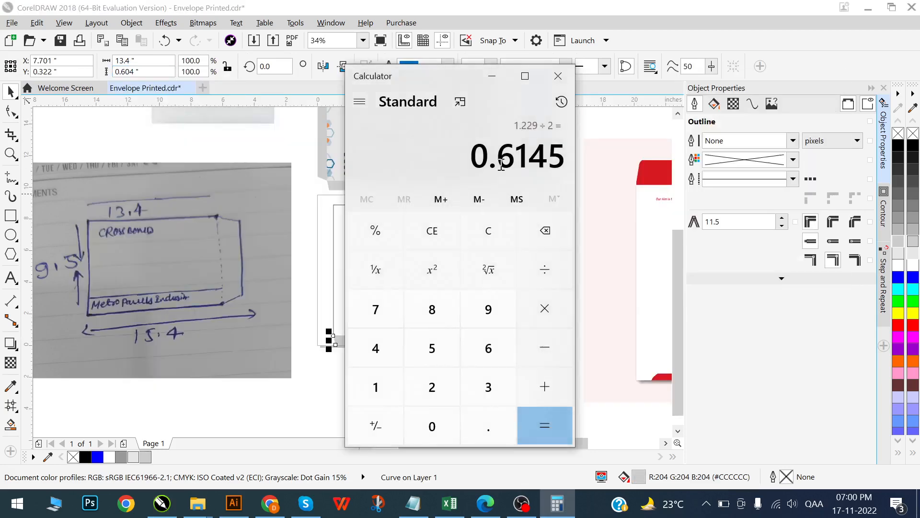
pyautogui.moveTo(513, 159); pyautogui.dragTo(554, 157)
pyautogui.moveTo(499, 159); pyautogui.dragTo(557, 154)
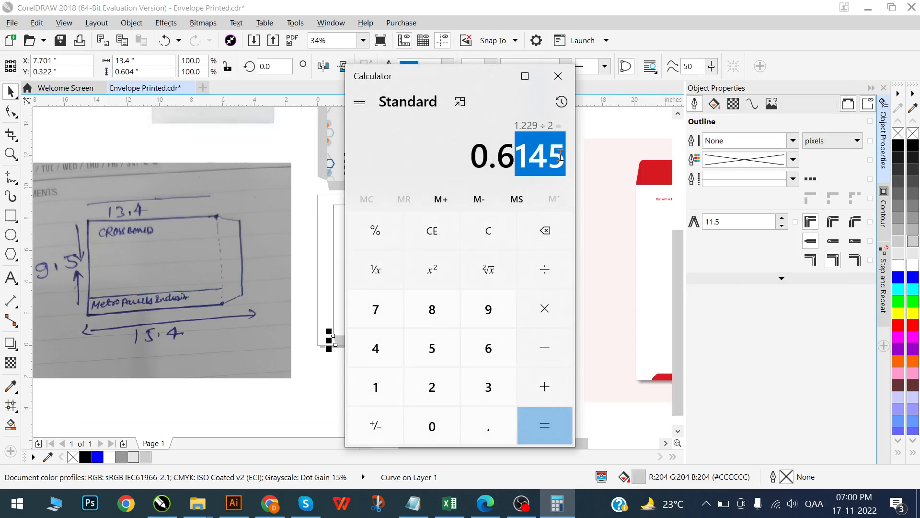
pyautogui.click(517, 155)
pyautogui.moveTo(500, 154); pyautogui.dragTo(526, 156)
pyautogui.hotkey('alt', 'Tab')
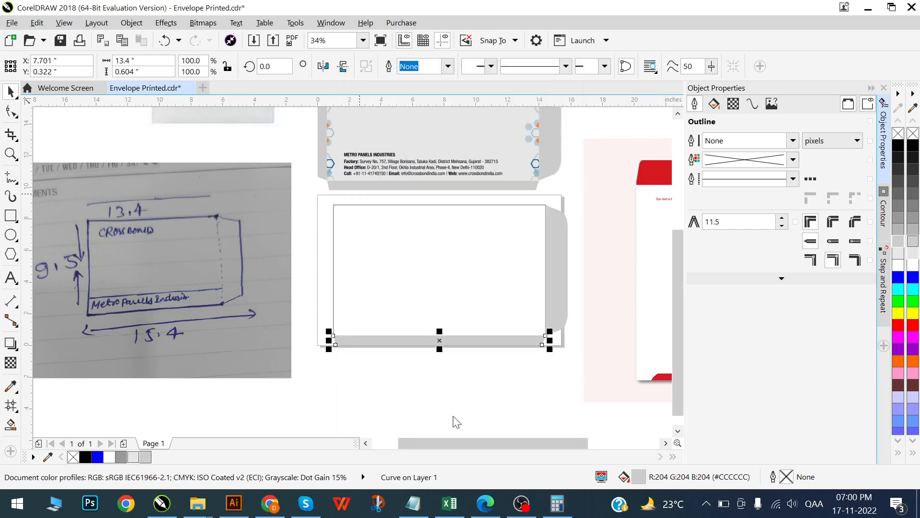
# - Copy the CROSSBOND artwork's top flap and place the copy along the page rectangle's top edge
pyautogui.click(454, 417)
pyautogui.click(476, 335)
pyautogui.scroll(1, 476, 335)
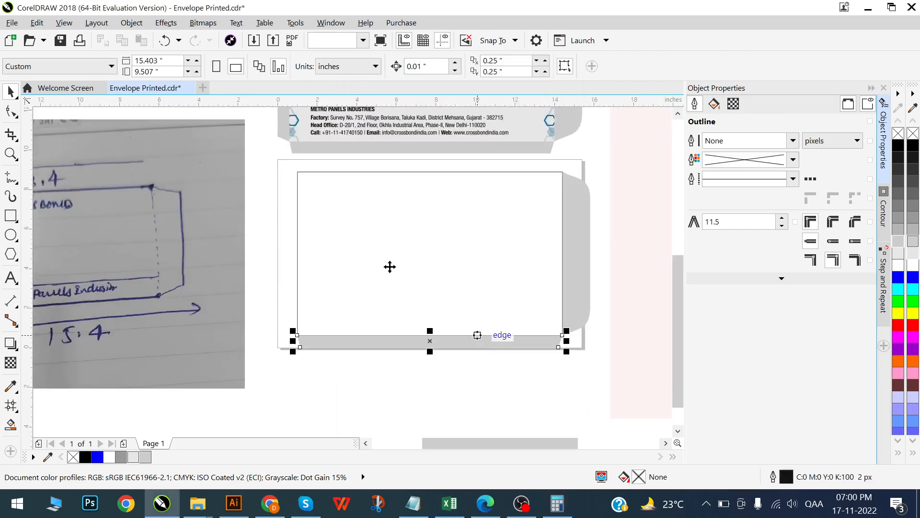
pyautogui.scroll(-2, 436, 201)
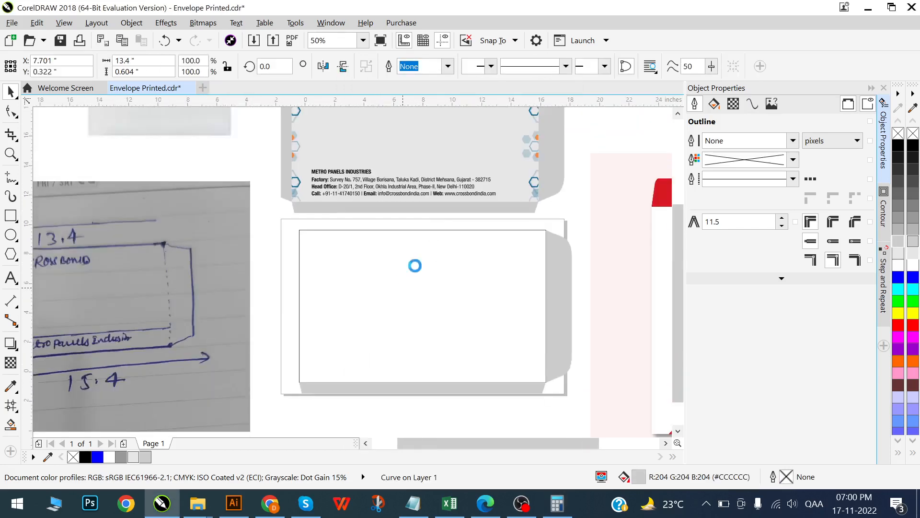
pyautogui.scroll(3, 422, 239)
pyautogui.moveTo(448, 139); pyautogui.dragTo(437, 279)
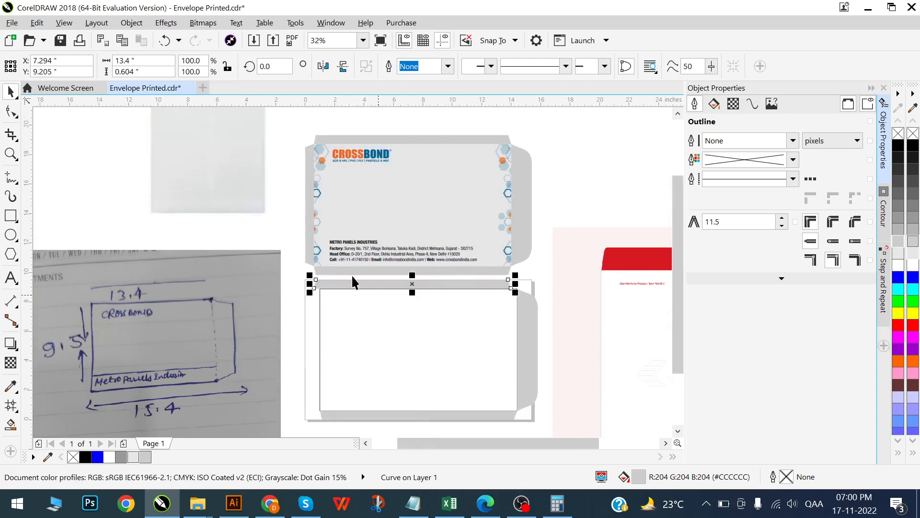
# - Align the copied top flap horizontally with the 13.4-inch rectangle so their side edges line up
pyautogui.click(172, 72)
pyautogui.scroll(2, 482, 272)
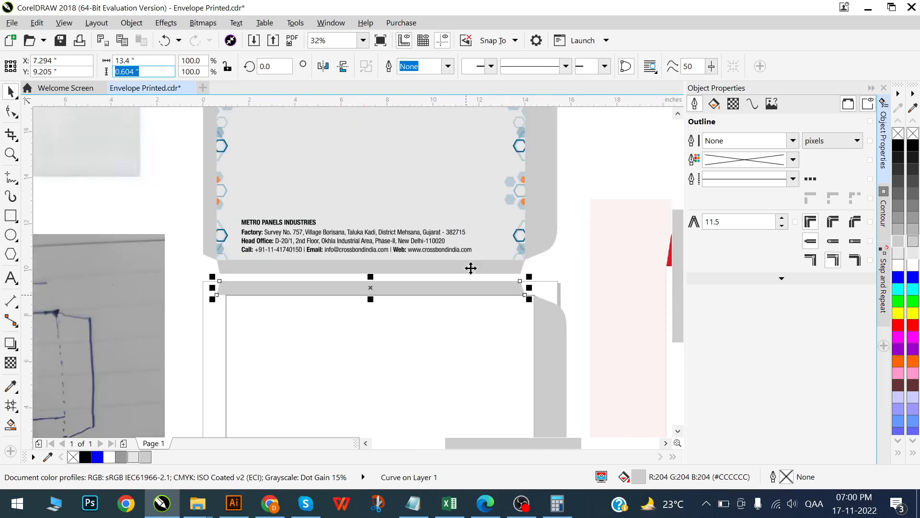
pyautogui.keyDown('shift'); pyautogui.click(489, 339); pyautogui.keyUp('shift')
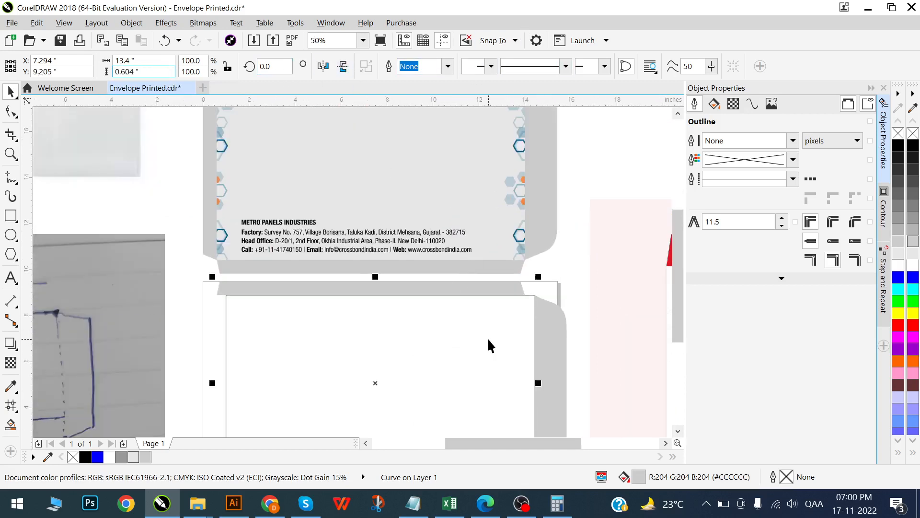
pyautogui.scroll(-1, 482, 256)
pyautogui.click(480, 253)
pyautogui.scroll(-3, 363, 273)
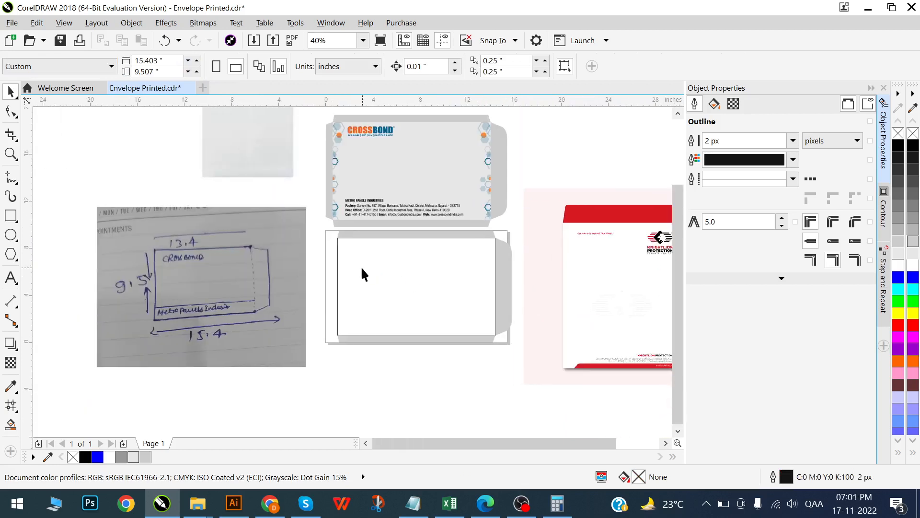
# - Move the photographed size sketch farther away from the envelope layout
pyautogui.moveTo(409, 338); pyautogui.dragTo(397, 358)
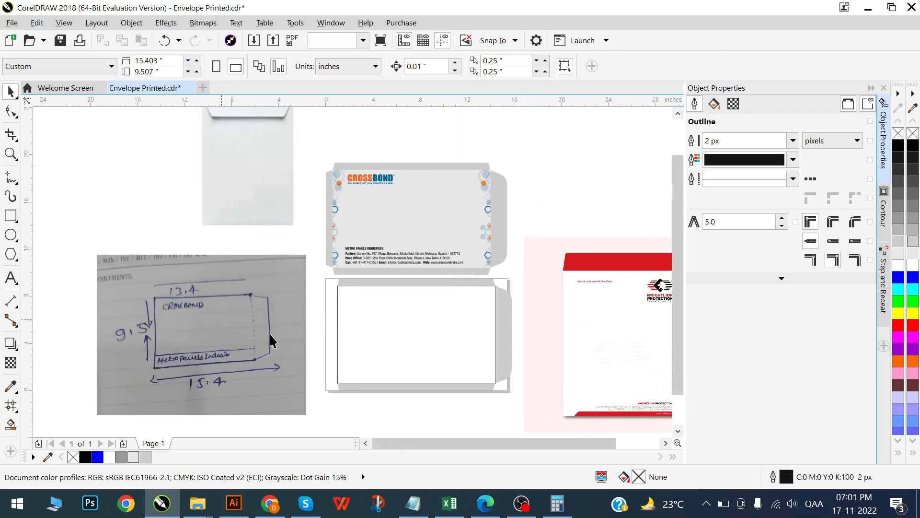
pyautogui.click(166, 302)
pyautogui.moveTo(281, 304)
pyautogui.mouseDown()
pyautogui.moveTo(236, 309)
pyautogui.moveTo(231, 291)
pyautogui.mouseUp()
# - Select the rectangle together with its top and bottom flaps and check their combined height
pyautogui.moveTo(306, 269); pyautogui.dragTo(502, 402)
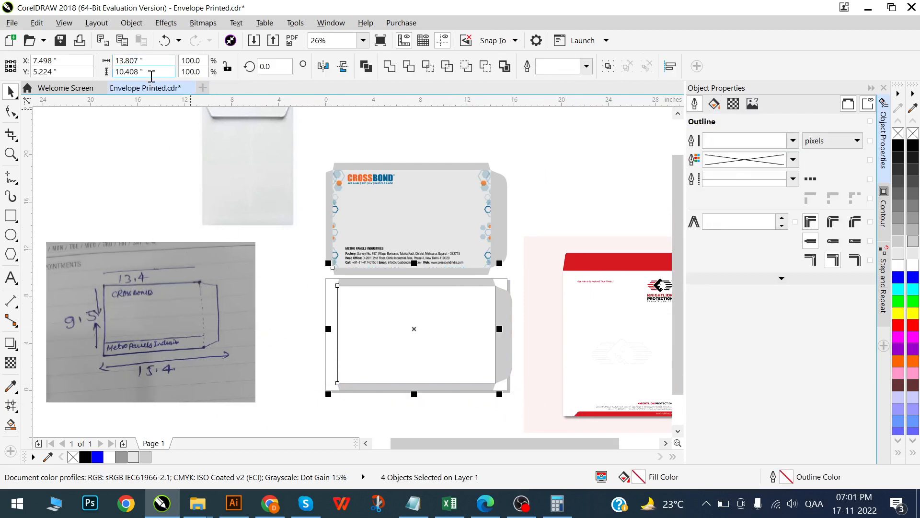
pyautogui.moveTo(152, 73); pyautogui.dragTo(92, 79)
pyautogui.click(253, 331)
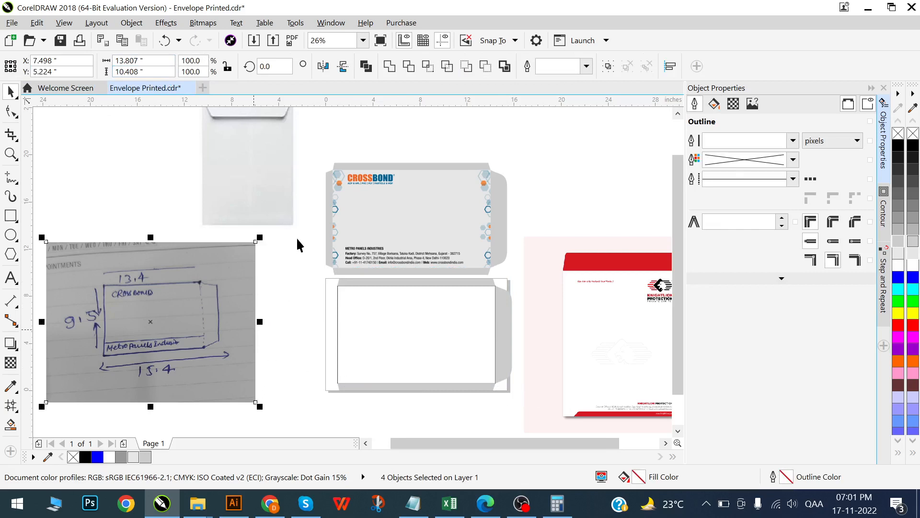
pyautogui.moveTo(305, 270); pyautogui.dragTo(524, 377)
pyautogui.moveTo(498, 418); pyautogui.dragTo(499, 416)
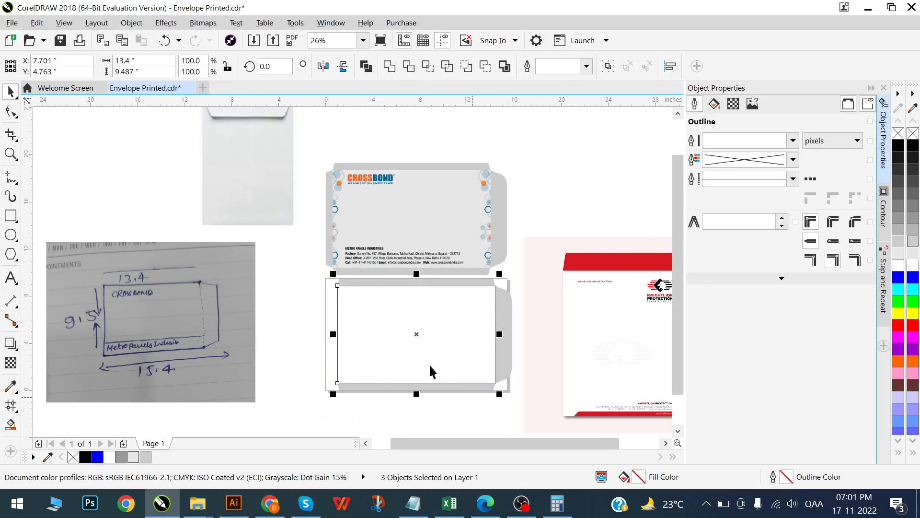
pyautogui.click(149, 71)
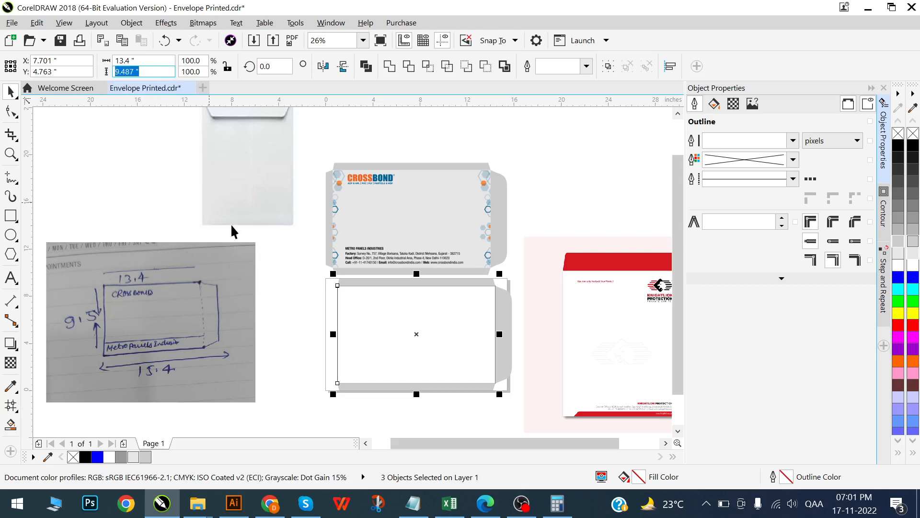
pyautogui.scroll(-2, 429, 371)
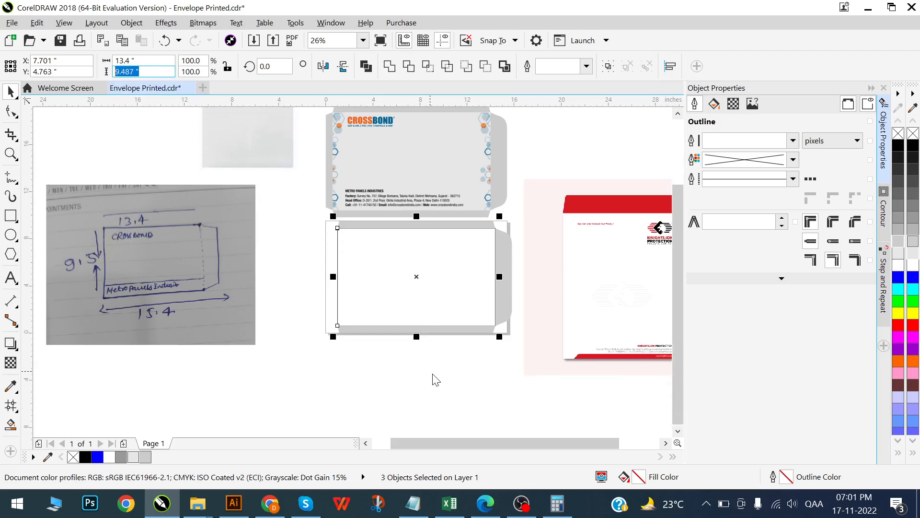
pyautogui.click(436, 378)
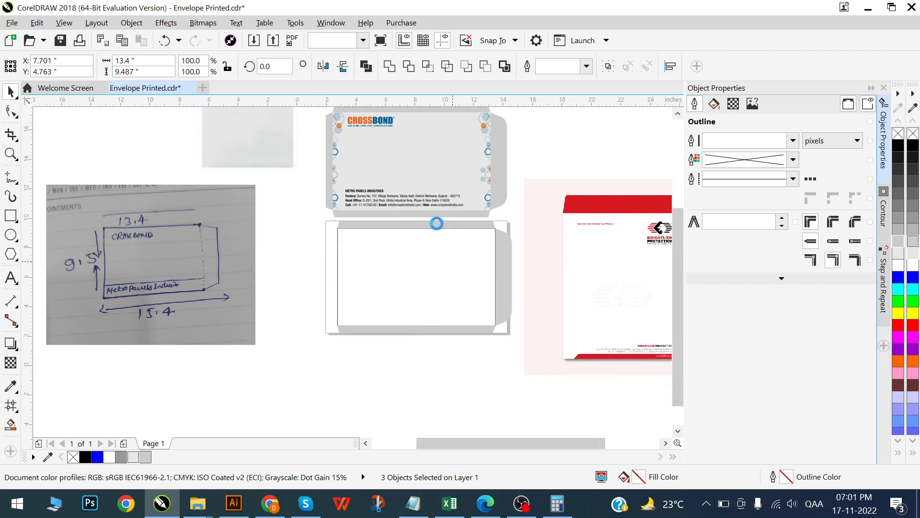
# - Inspect the central rectangle's size and the fit of its surrounding flaps against the size sketch
pyautogui.scroll(1, 435, 219)
pyautogui.scroll(-1, 407, 285)
pyautogui.click(408, 281)
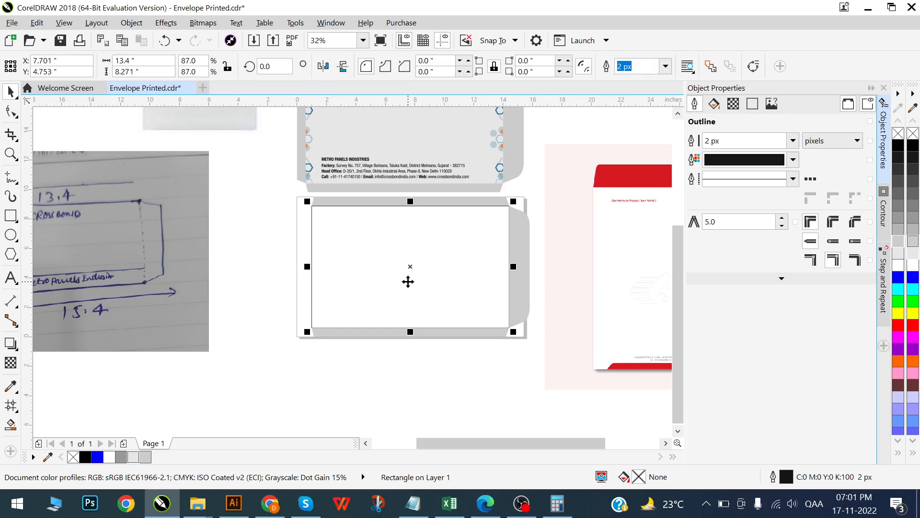
pyautogui.scroll(-2, 410, 282)
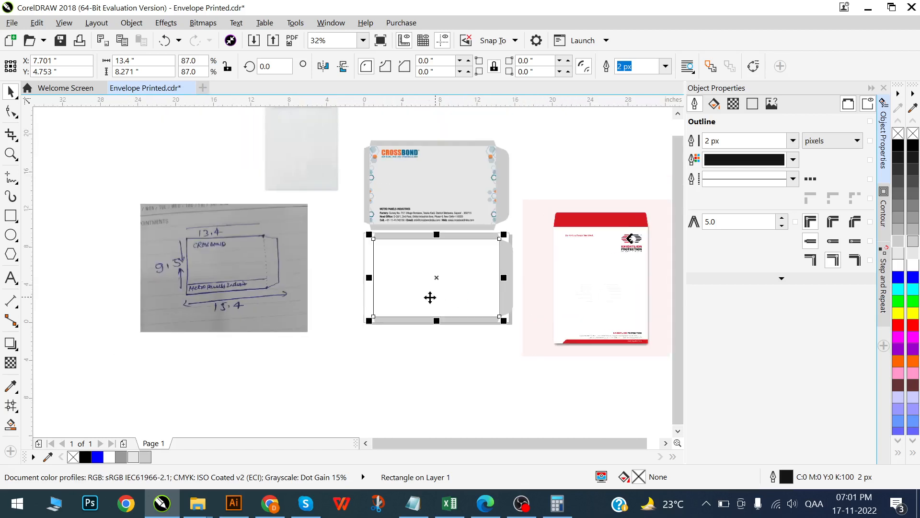
pyautogui.click(329, 248)
pyautogui.scroll(1, 413, 293)
pyautogui.hscroll(1, 407, 270)
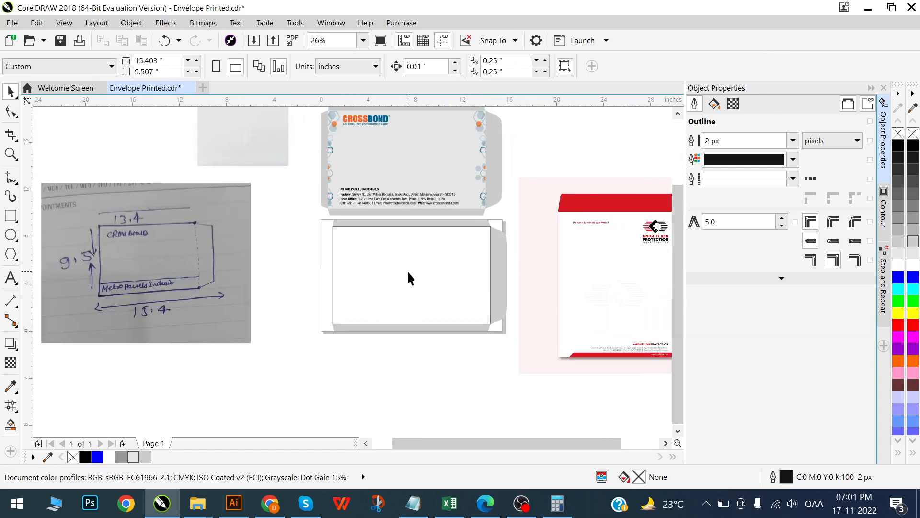
pyautogui.scroll(1, 336, 233)
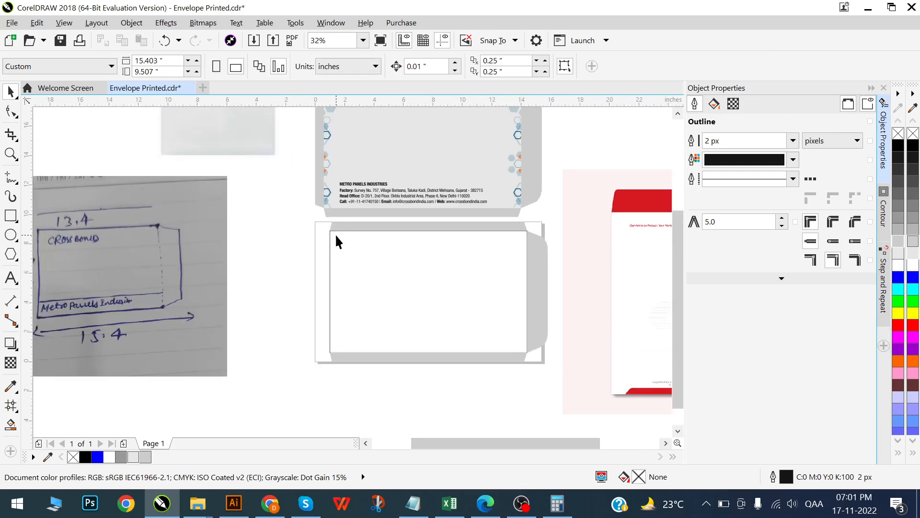
pyautogui.scroll(-2, 306, 253)
pyautogui.scroll(2, 372, 264)
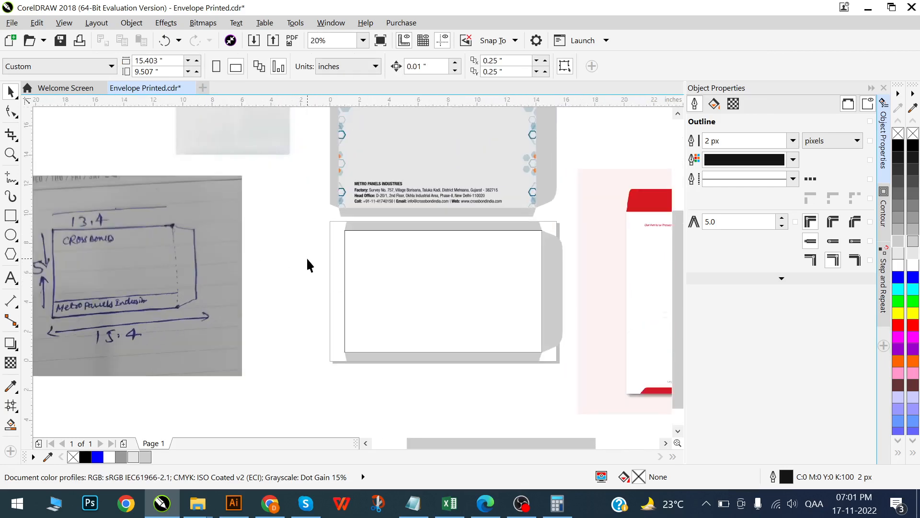
pyautogui.scroll(-2, 329, 258)
pyautogui.scroll(2, 355, 184)
# - Copy the CROSSBOND artwork's left flap and place the copy beside the left edge of the blank rectangle
pyautogui.click(356, 220)
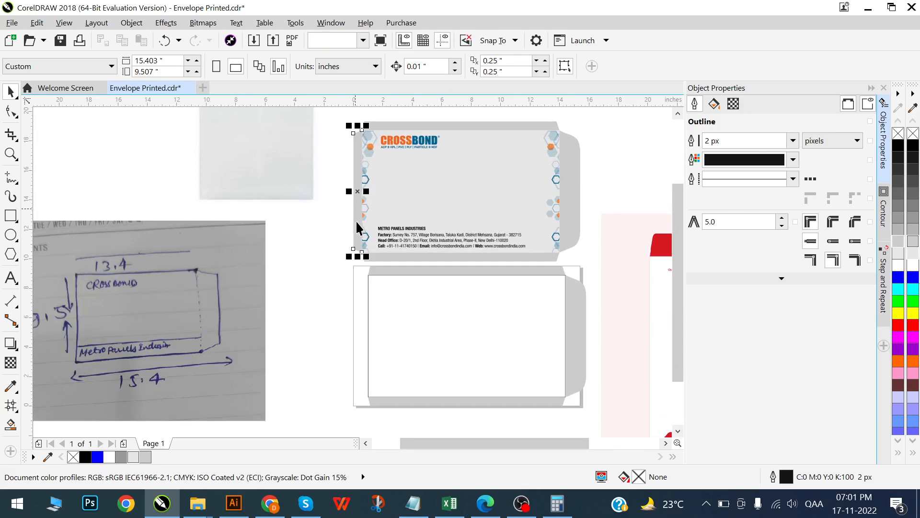
pyautogui.moveTo(357, 201); pyautogui.dragTo(373, 338)
pyautogui.scroll(4, 372, 334)
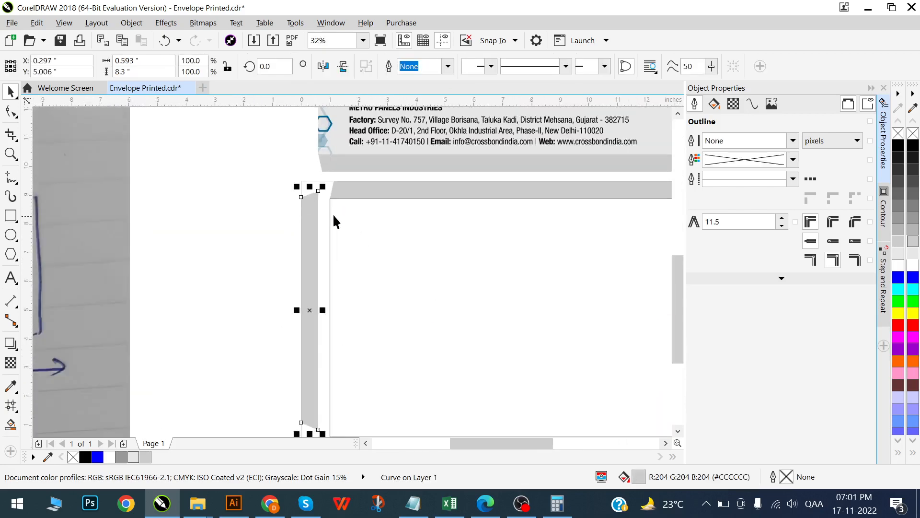
pyautogui.scroll(-3, 333, 213)
pyautogui.scroll(-2, 234, 285)
pyautogui.scroll(4, 293, 272)
pyautogui.moveTo(275, 261); pyautogui.dragTo(286, 264)
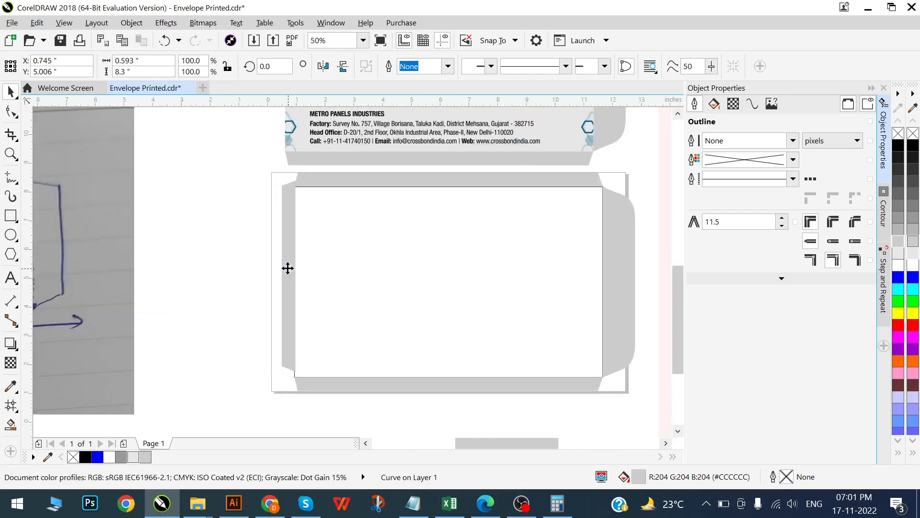
# - Nudge the copied left flap horizontally until it meets the rectangle's left edge, checking the join up close
pyautogui.scroll(3, 286, 266)
pyautogui.press('Left')
pyautogui.press('Left')
pyautogui.press('Left')
pyautogui.press('Left')
pyautogui.press('Left')
pyautogui.press('Left')
pyautogui.press('Right')
pyautogui.press('Right')
pyautogui.press('Right')
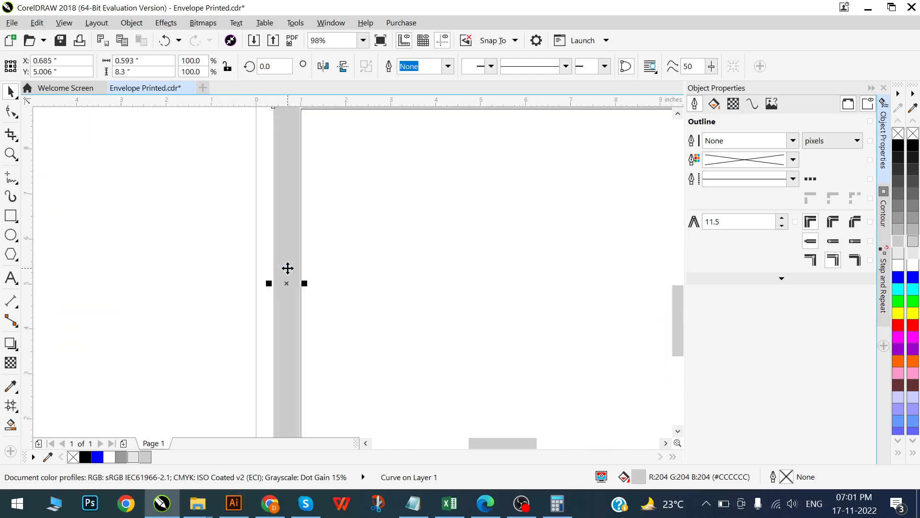
pyautogui.scroll(-1, 319, 273)
pyautogui.scroll(3, 323, 335)
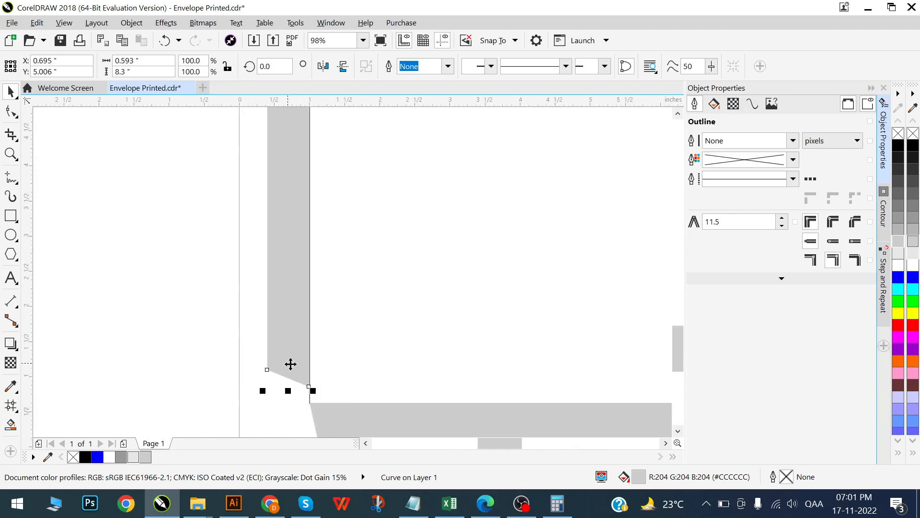
# - Align the left flap and the rectangle on their vertical centers and clear the selection
pyautogui.keyDown('shift'); pyautogui.click(329, 306); pyautogui.keyUp('shift')
pyautogui.press('e')
pyautogui.scroll(-6, 329, 299)
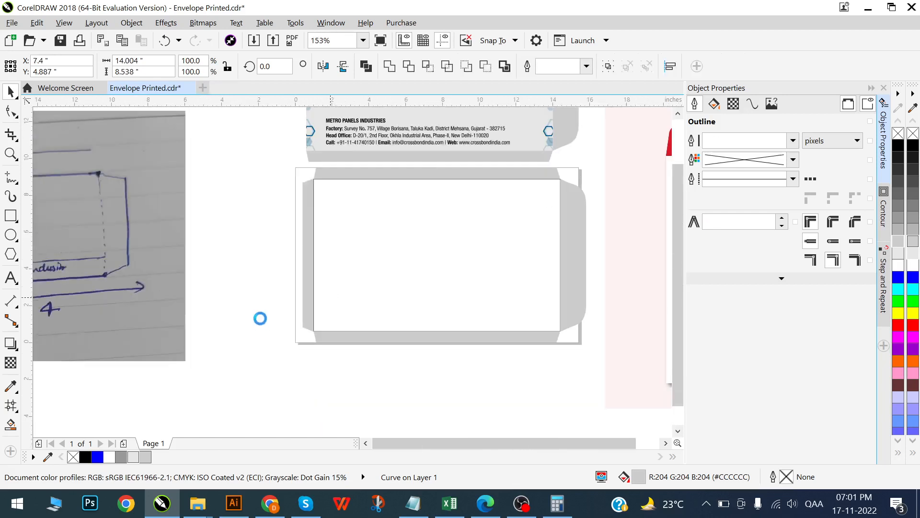
pyautogui.press('Escape')
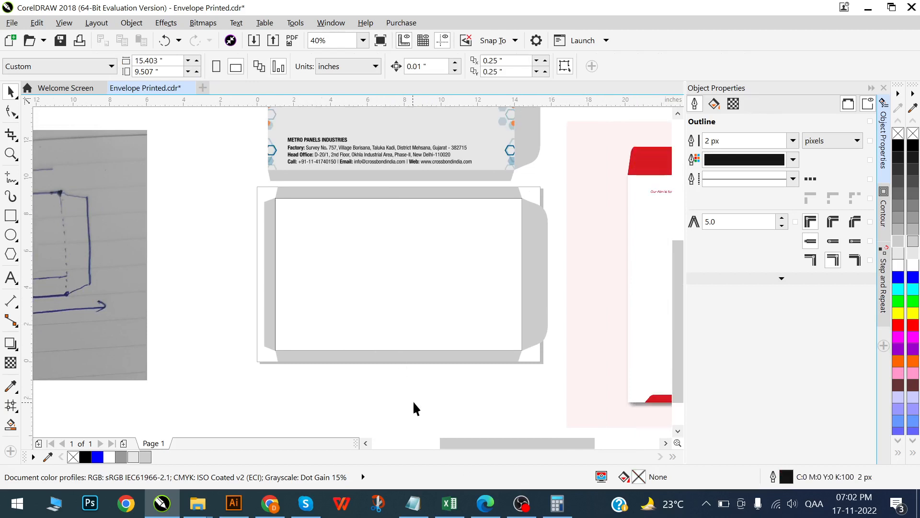
# - Check the rectangle's width against the widths written on the size sketch
pyautogui.scroll(-2, 332, 285)
pyautogui.hscroll(-3, 144, 313)
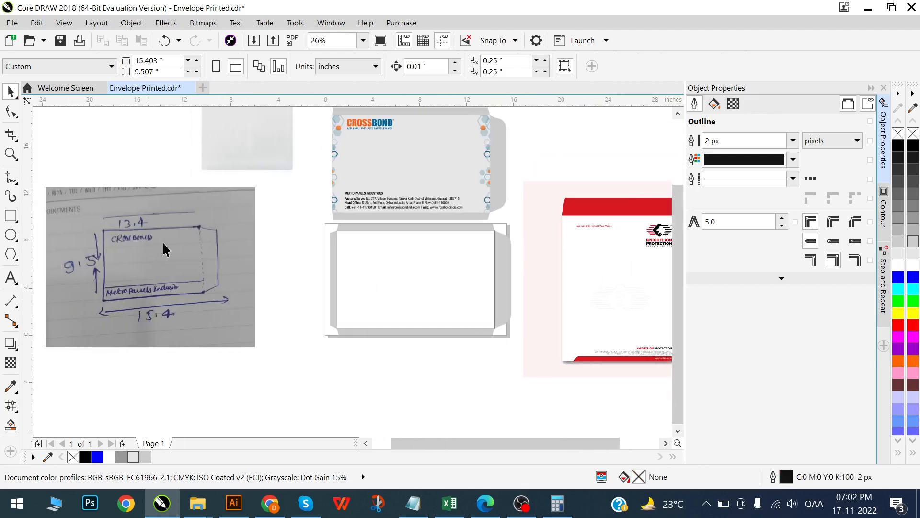
pyautogui.click(412, 266)
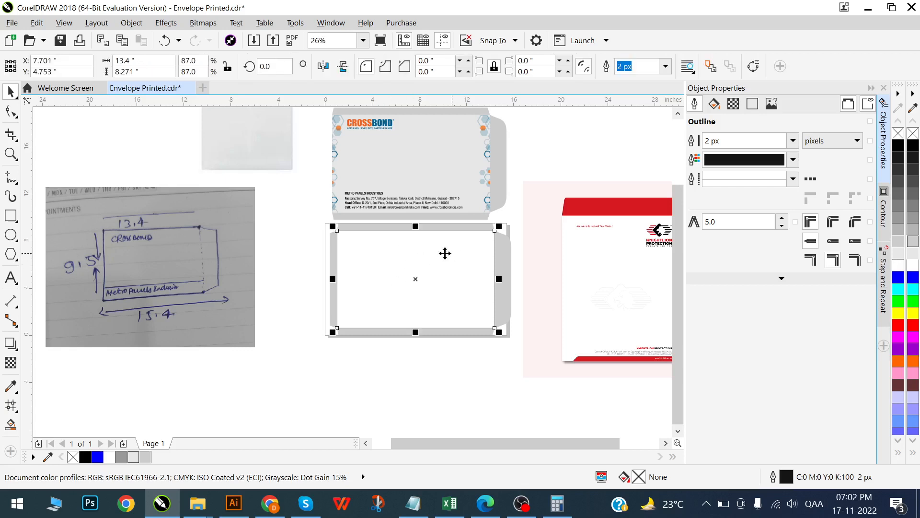
pyautogui.hscroll(2, 452, 252)
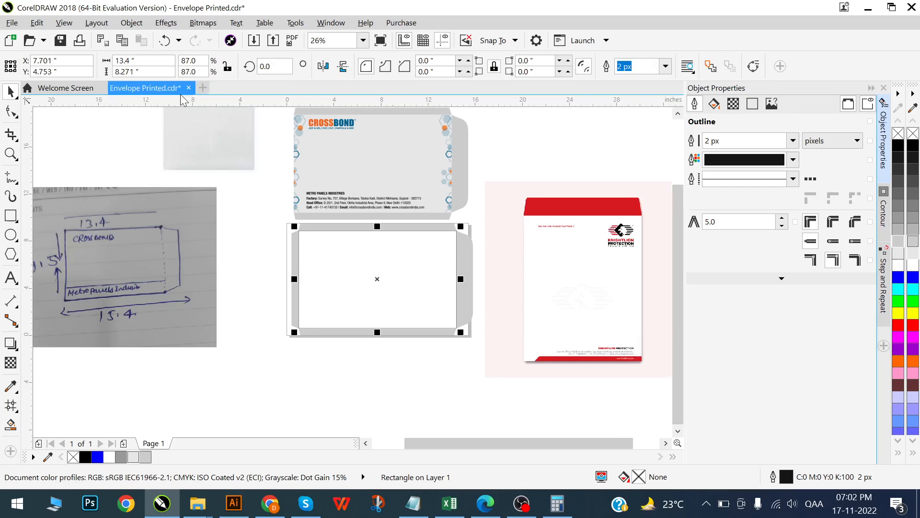
pyautogui.click(157, 61)
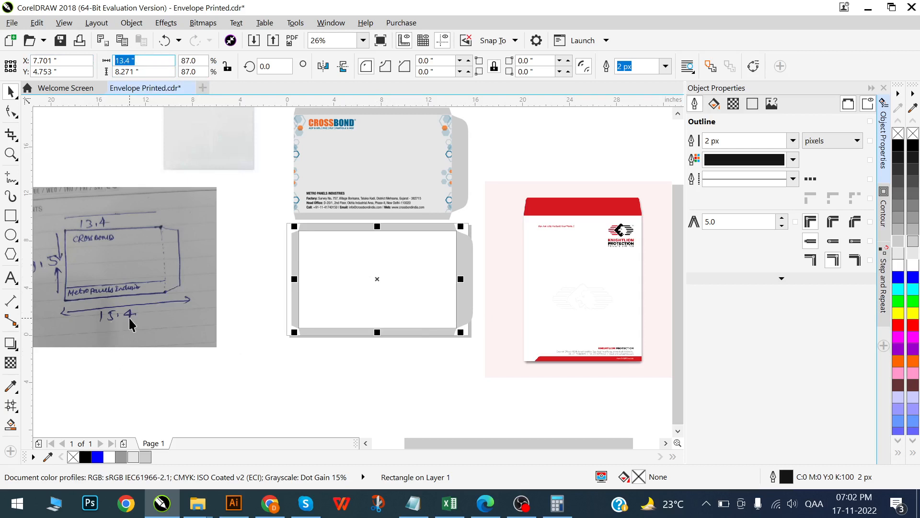
# - Switch to Calculator and subtract 13.4 from 15.4 to get the width available for the side flaps
pyautogui.click(556, 504)
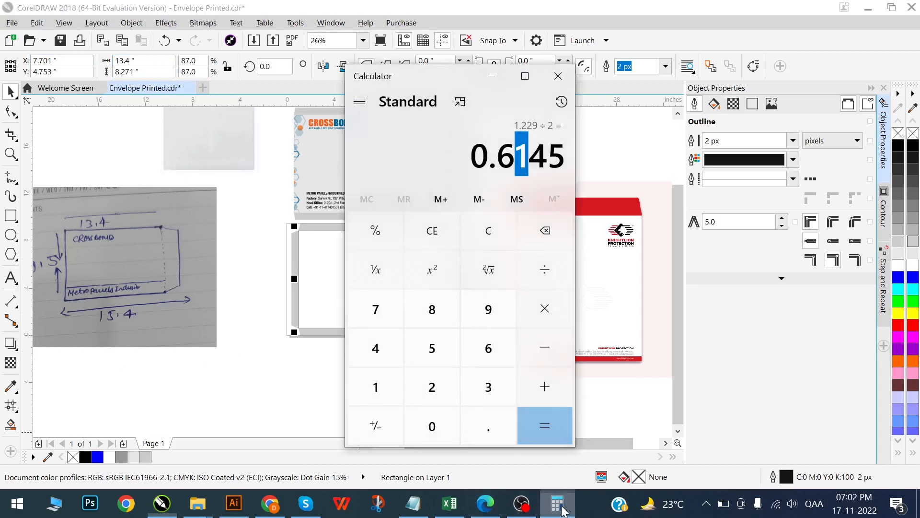
pyautogui.click(481, 224)
pyautogui.write('15')
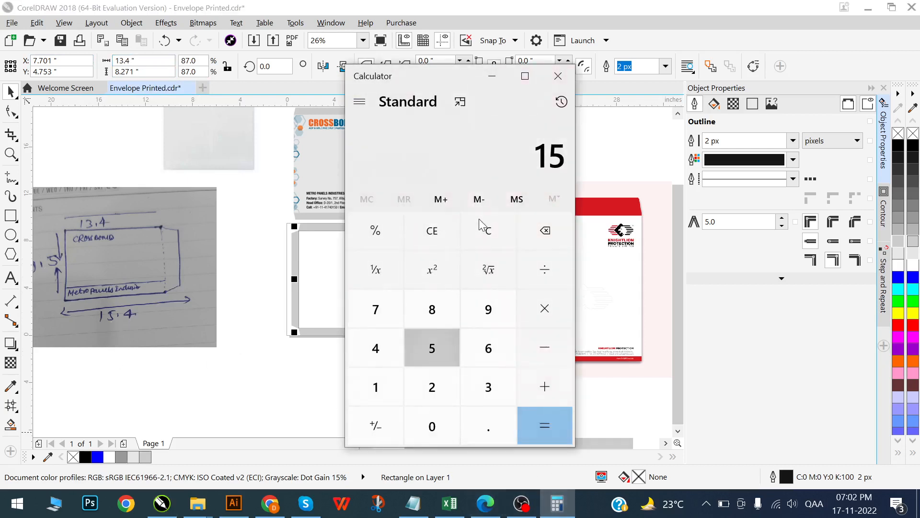
pyautogui.write('.4 - ')
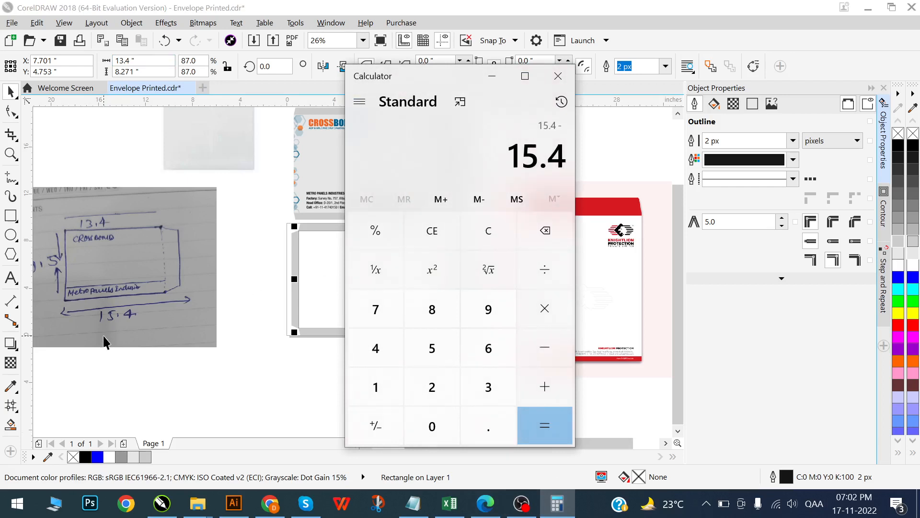
pyautogui.write('13.')
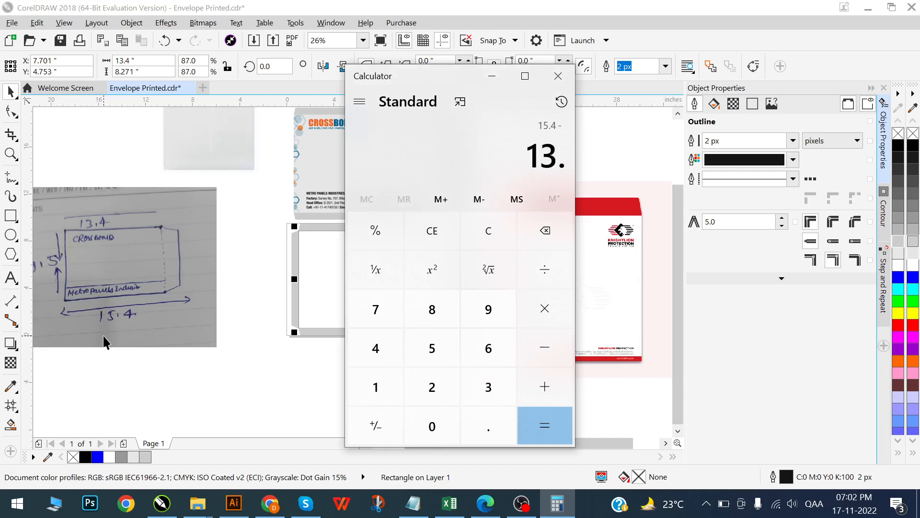
pyautogui.write('4')
pyautogui.press('Return')
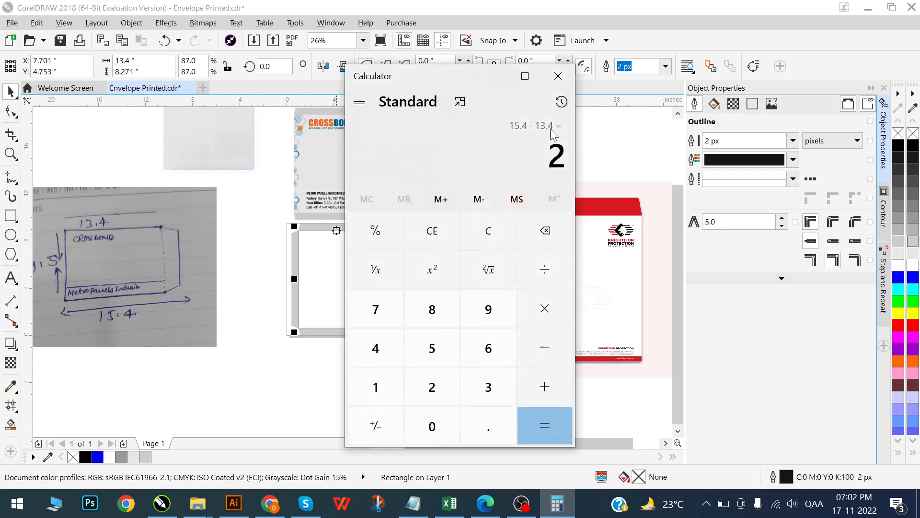
# - Return to CorelDRAW and check the dimensions of the rectangle's right flap and bottom flap
pyautogui.hotkey('alt', 'Tab')
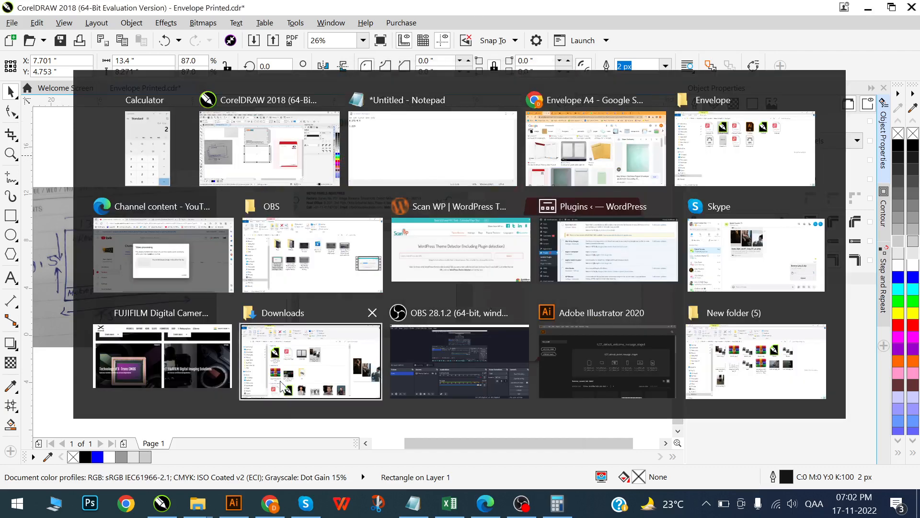
pyautogui.scroll(1, 477, 277)
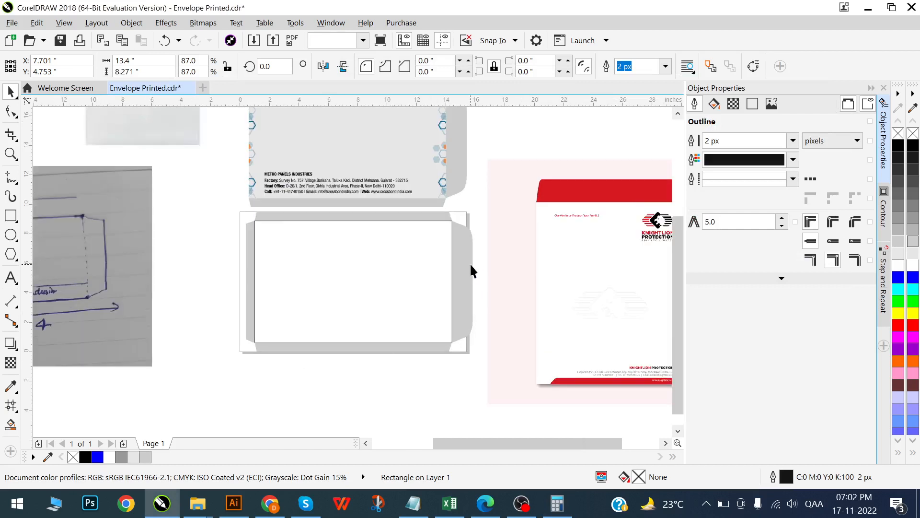
pyautogui.click(472, 271)
pyautogui.scroll(1, 240, 246)
pyautogui.scroll(-2, 239, 240)
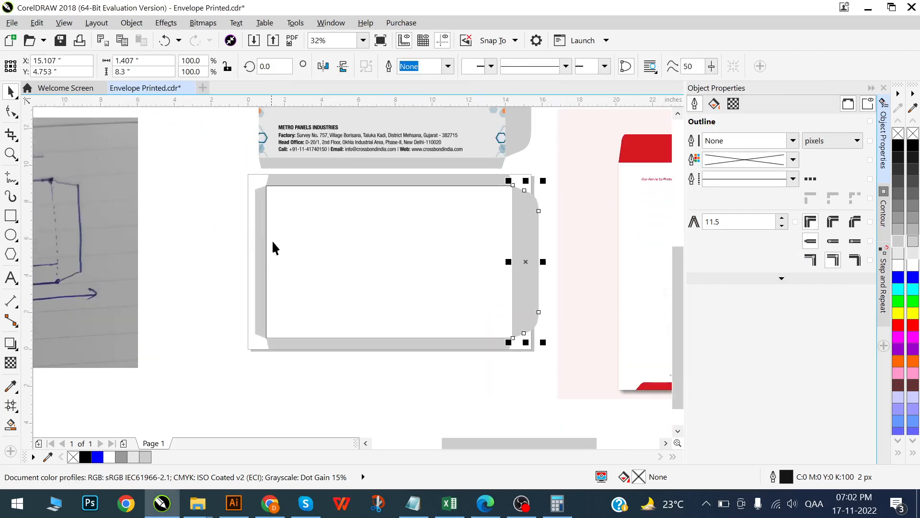
pyautogui.scroll(-1, 344, 232)
pyautogui.click(348, 318)
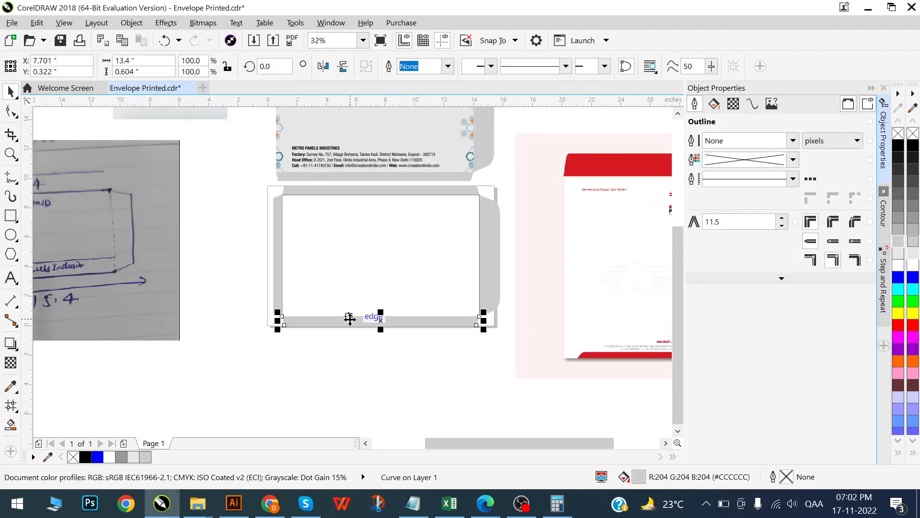
# - Copy the bottom flap's height of 0.604 inches, switch to Calculator and subtract it from 2
pyautogui.moveTo(157, 73); pyautogui.dragTo(95, 84)
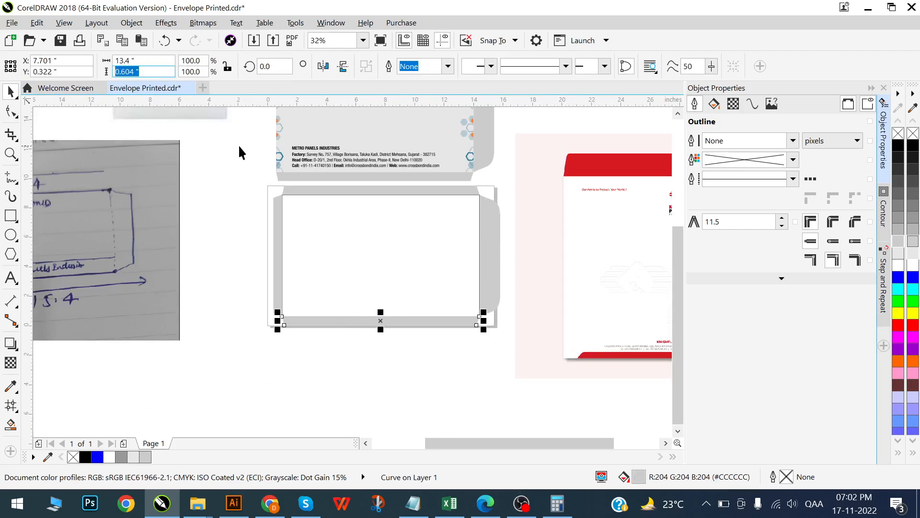
pyautogui.hotkey('alt', 'Tab')
pyautogui.press('-')
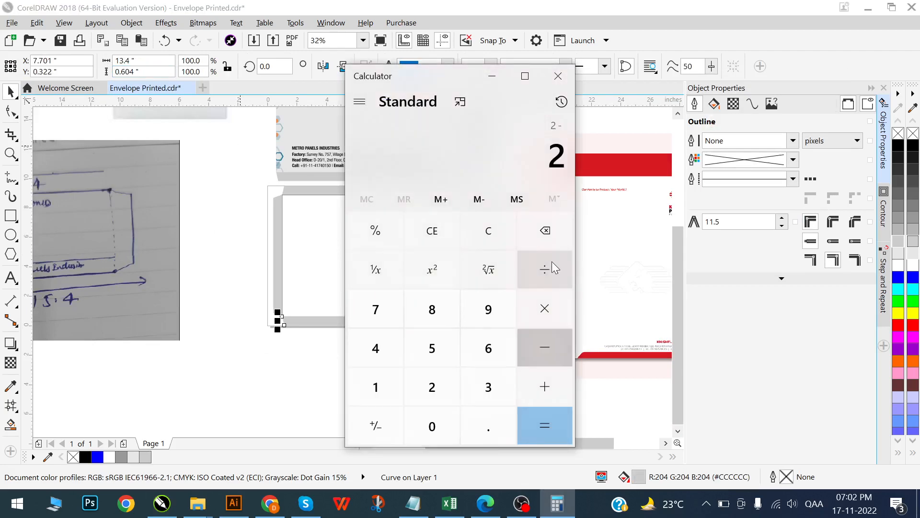
pyautogui.write('0.604')
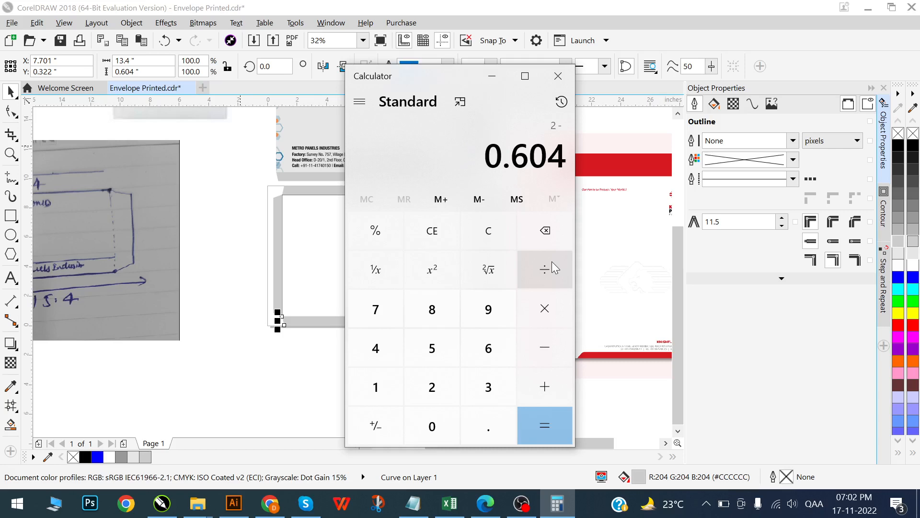
pyautogui.press('Return')
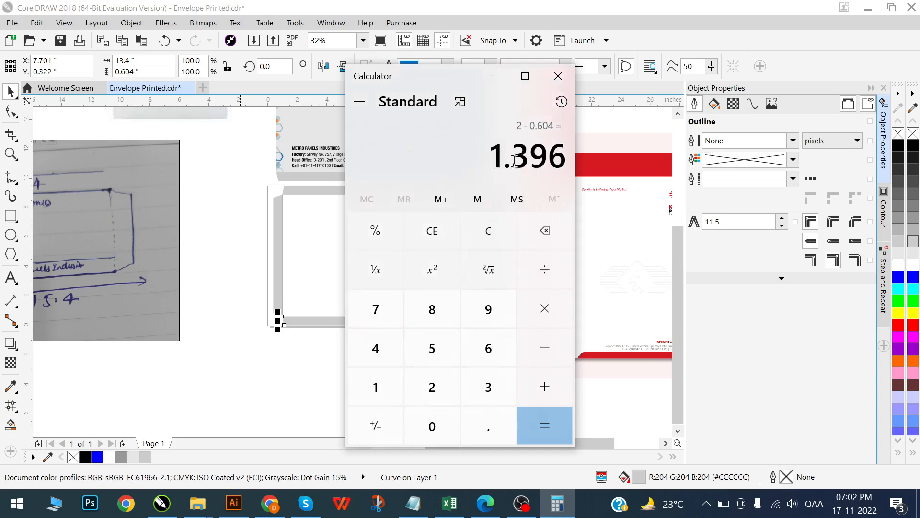
# - Return to CorelDRAW and compare the widths of the right and left flaps with the bottom flap's height
pyautogui.hotkey('alt', 'Tab')
pyautogui.click(500, 257)
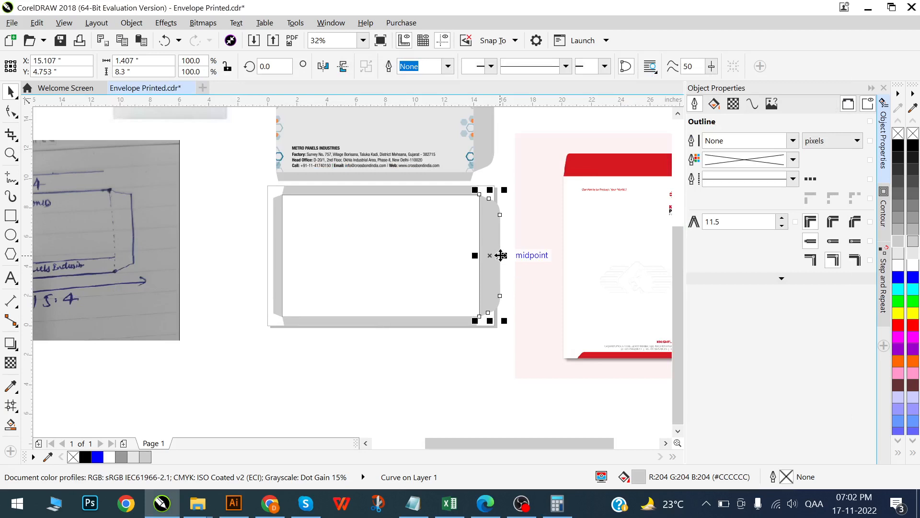
pyautogui.scroll(1, 289, 235)
pyautogui.click(276, 225)
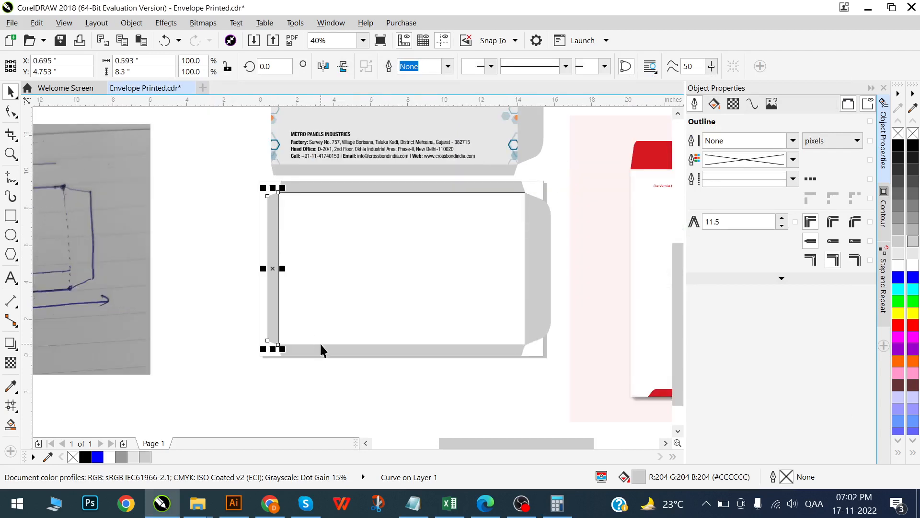
pyautogui.click(320, 344)
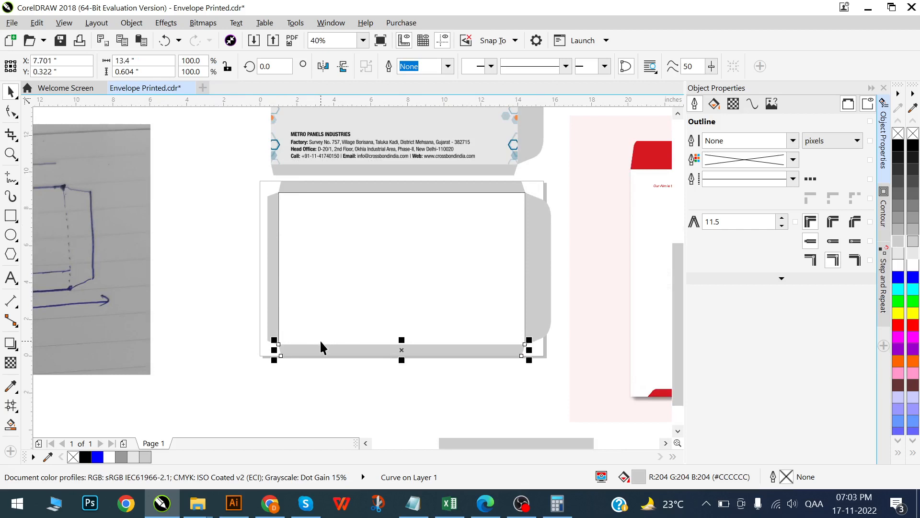
pyautogui.click(273, 253)
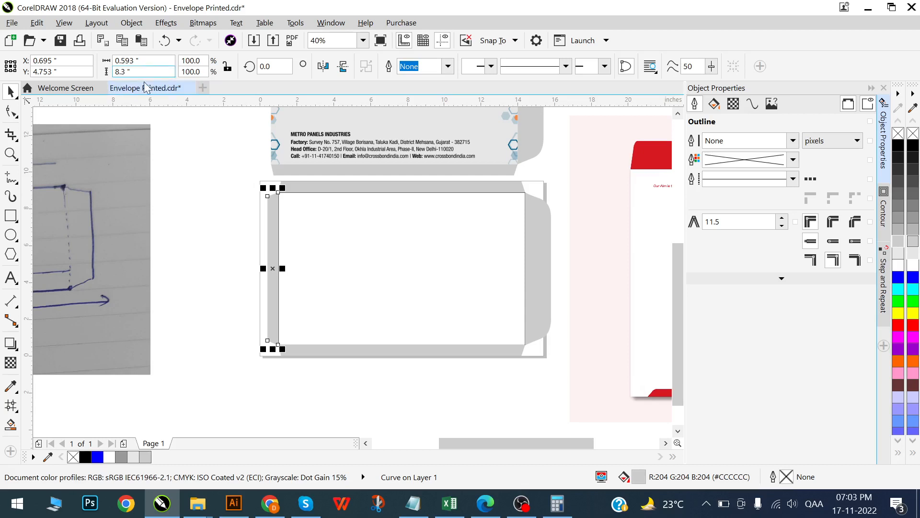
pyautogui.moveTo(159, 61); pyautogui.dragTo(75, 60)
pyautogui.click(320, 346)
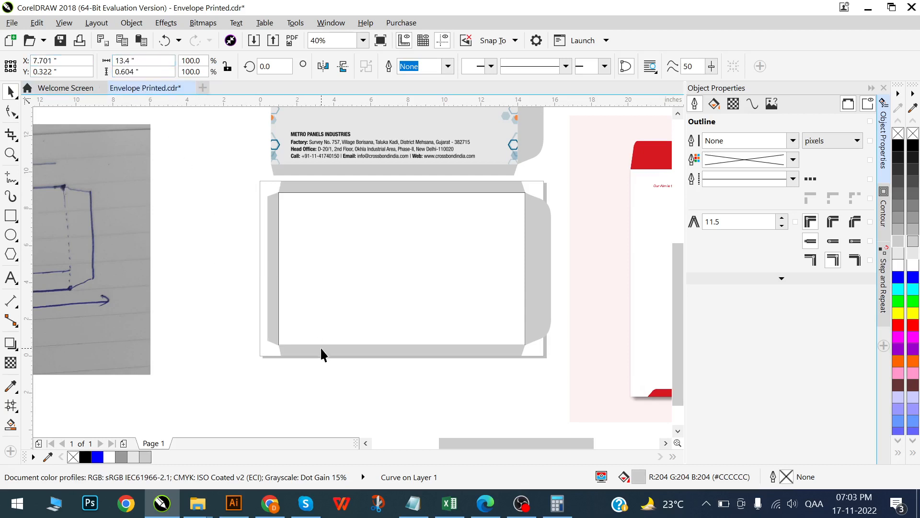
# - Check the right flap's size against the size sketch and the finished CROSSBOND envelope, and clear the selection
pyautogui.scroll(-2, 294, 330)
pyautogui.click(302, 390)
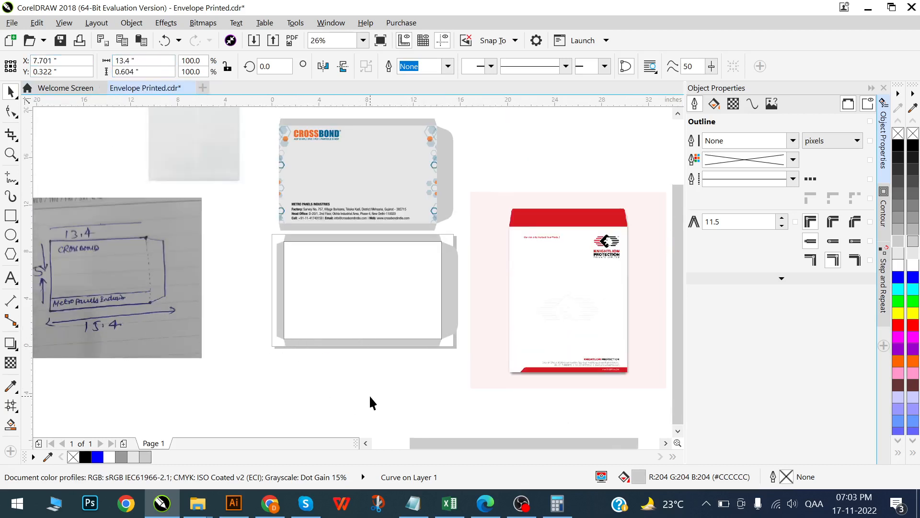
pyautogui.scroll(1, 430, 324)
pyautogui.click(449, 290)
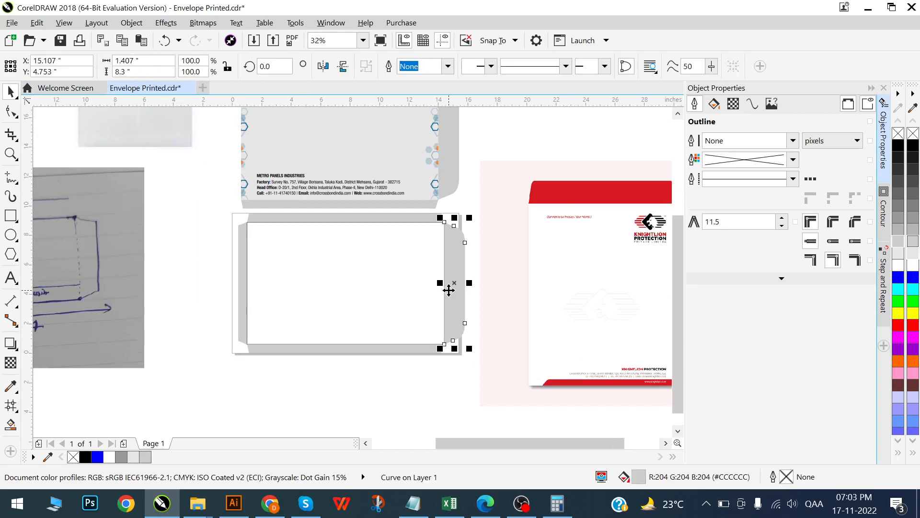
pyautogui.scroll(-2, 424, 283)
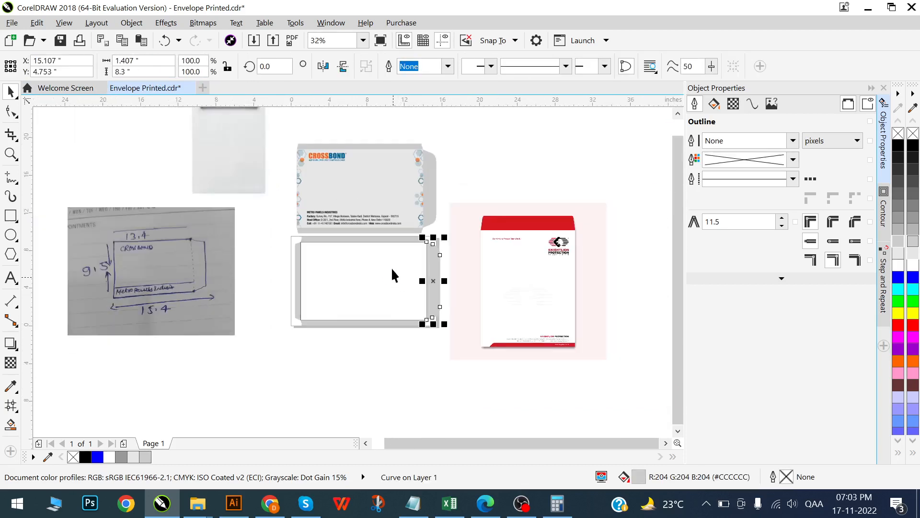
pyautogui.click(361, 347)
pyautogui.scroll(1, 364, 245)
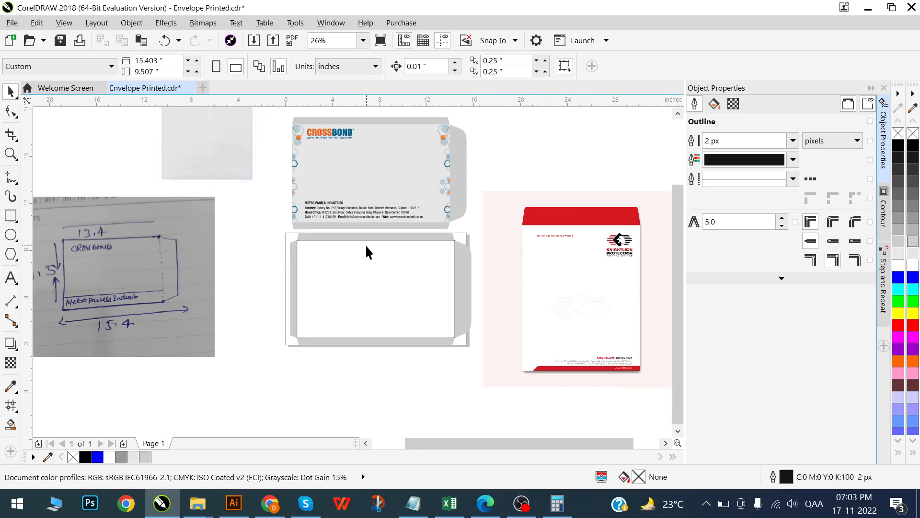
pyautogui.scroll(1, 367, 247)
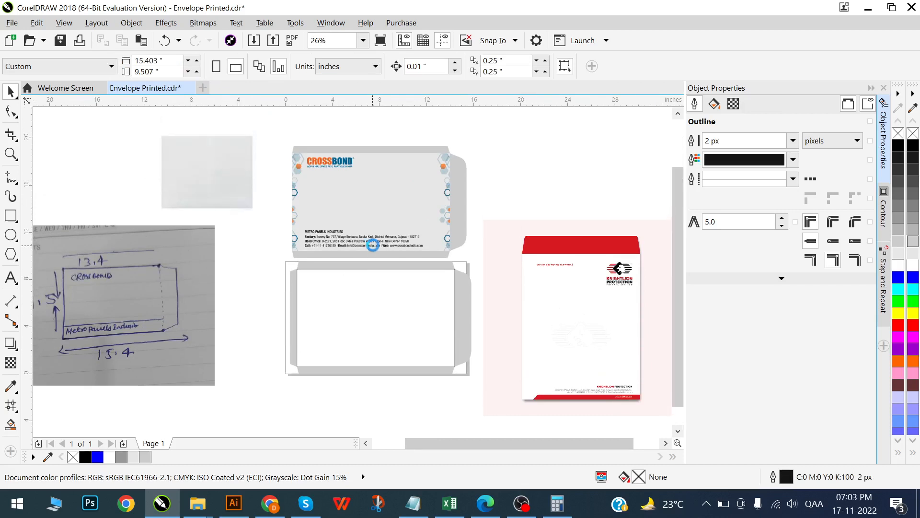
# - Try to center the hexagon-patterned background panel of the CROSSBOND envelope on the page
pyautogui.click(416, 173)
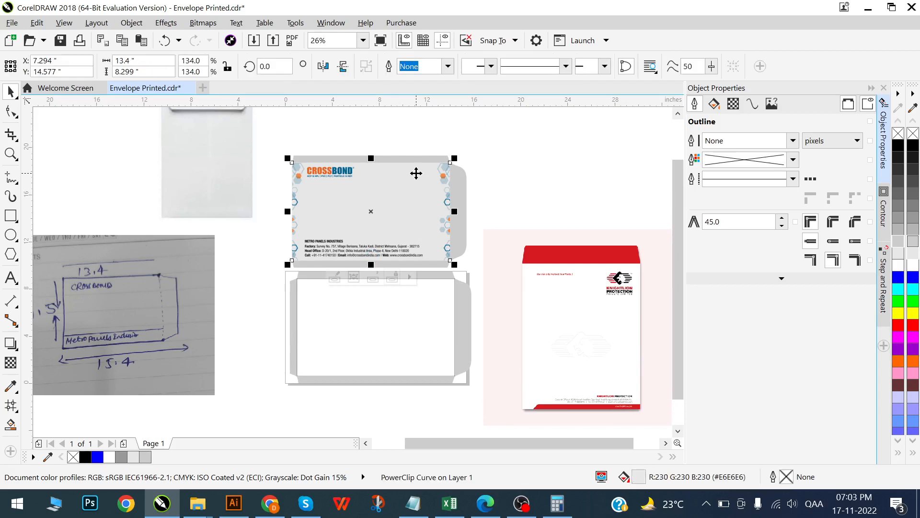
pyautogui.press('p')
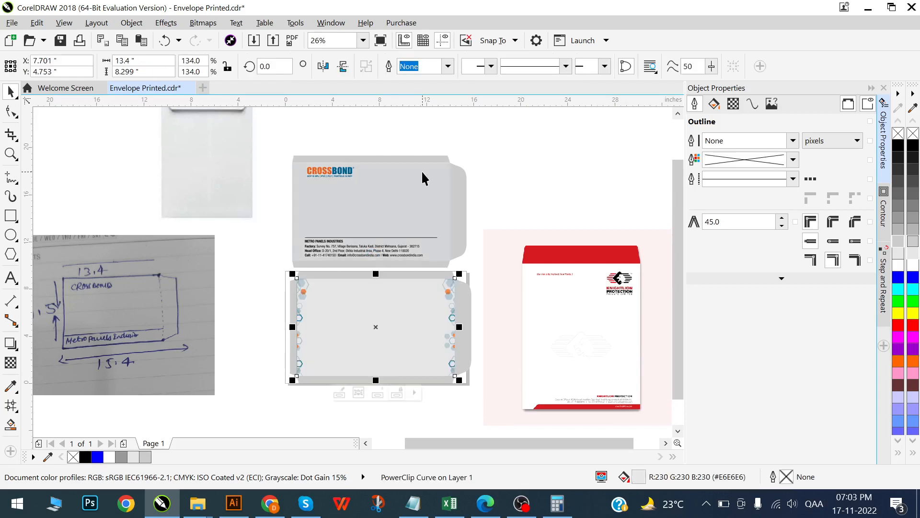
pyautogui.hotkey('ctrl', 'z')
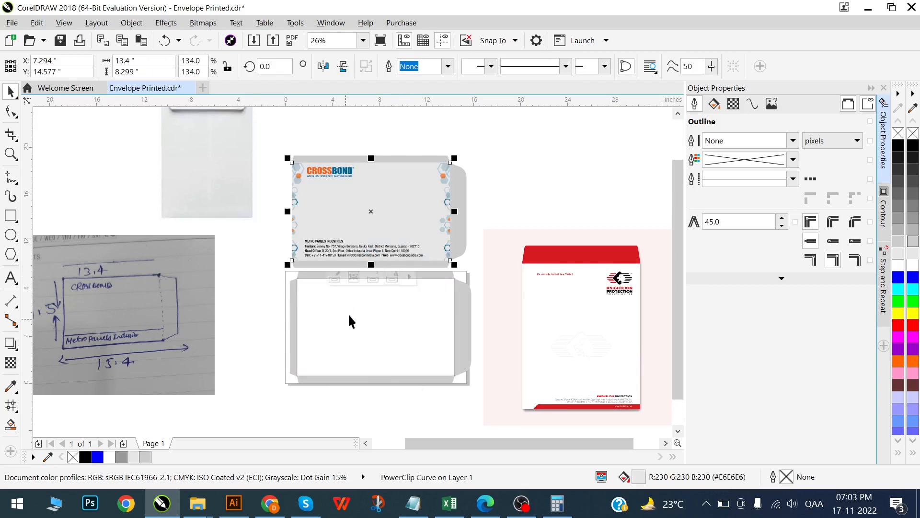
# - Group the blank rectangle with its four flaps and center the group on the page
pyautogui.moveTo(261, 261); pyautogui.dragTo(488, 406)
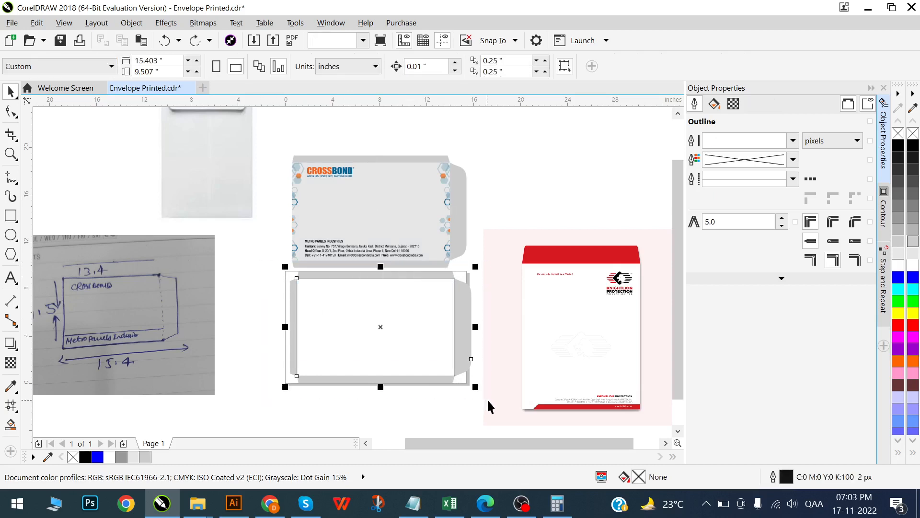
pyautogui.hotkey('ctrl', 'g')
pyautogui.press('p')
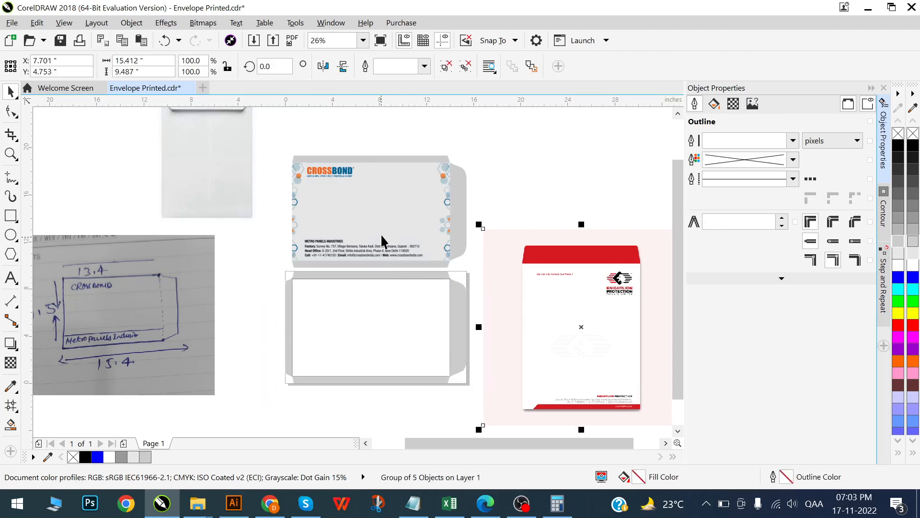
# - Center the hexagon-patterned background panel on the page, over the new envelope outline
pyautogui.click(381, 233)
pyautogui.click(399, 231)
pyautogui.press('p')
pyautogui.scroll(1, 314, 335)
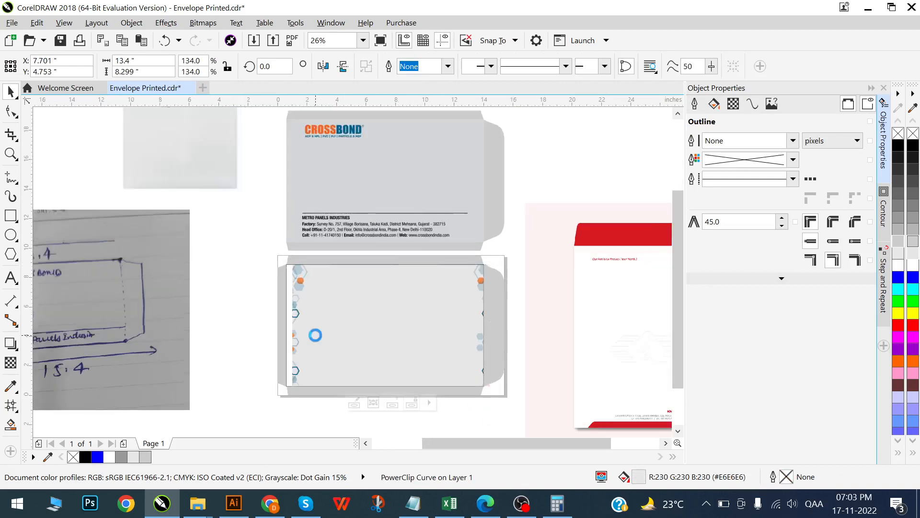
pyautogui.scroll(3, 314, 333)
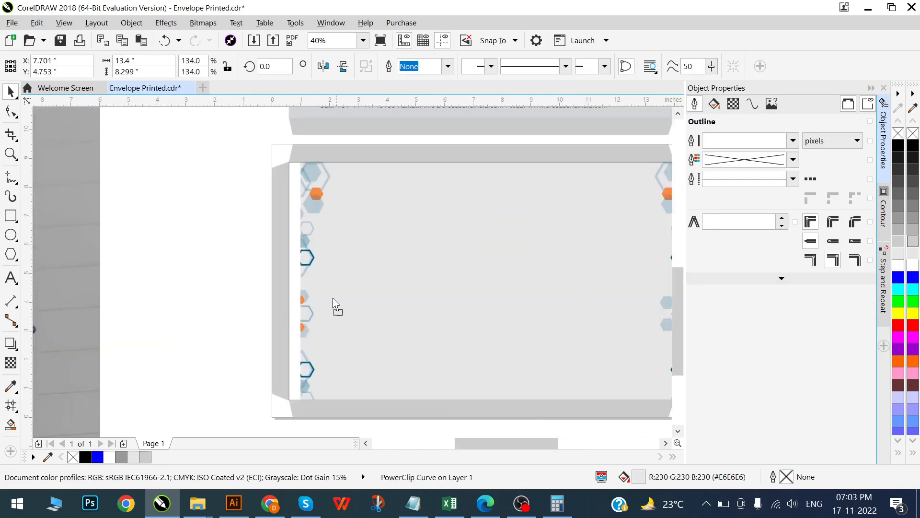
# - Move the hexagon-patterned panel flush with the left flap, covering the envelope's inner rectangle, and clear the selection
pyautogui.click(332, 298)
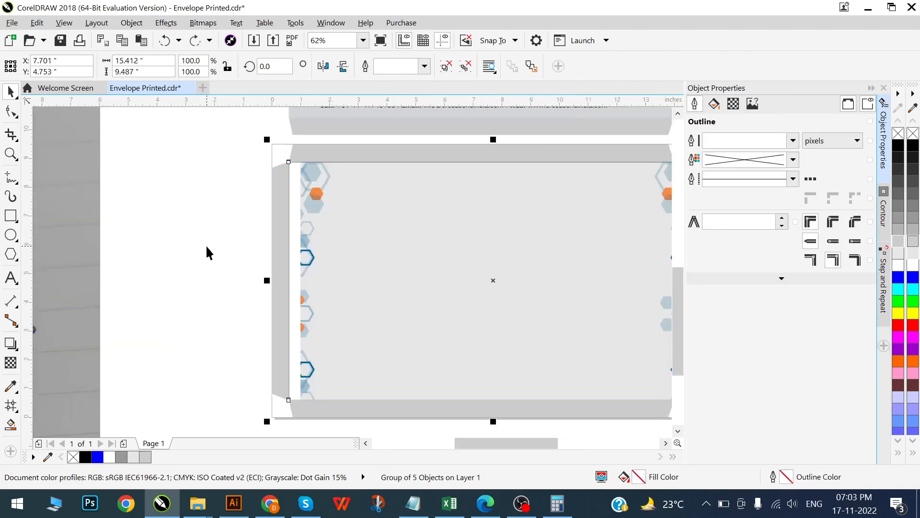
pyautogui.scroll(1, 300, 363)
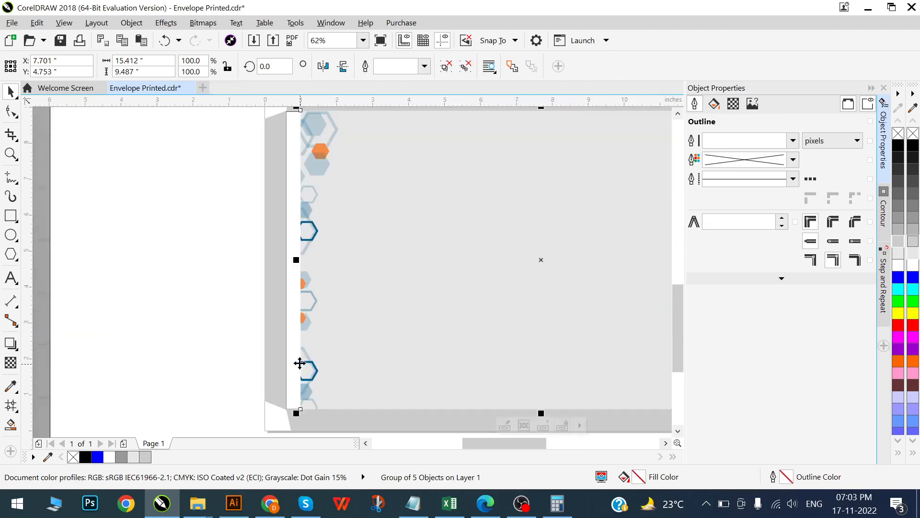
pyautogui.scroll(3, 299, 363)
pyautogui.click(321, 323)
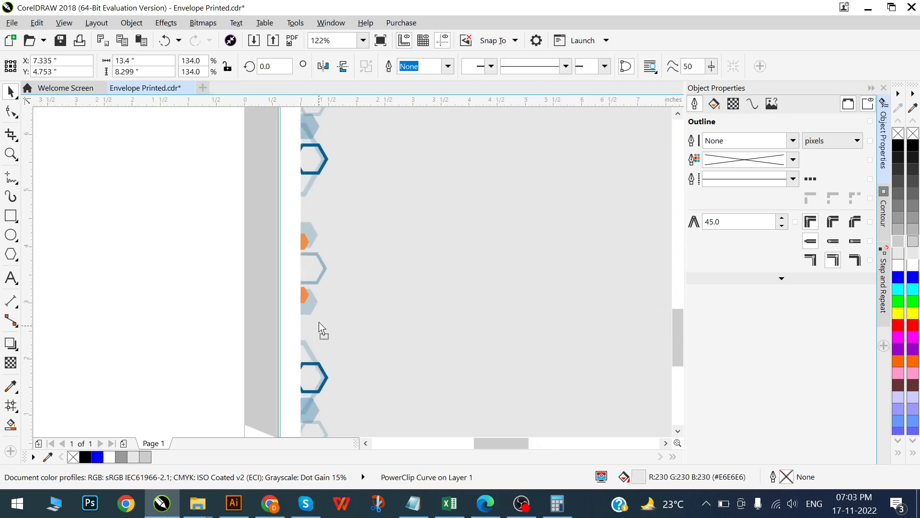
pyautogui.moveTo(317, 321); pyautogui.dragTo(286, 313)
pyautogui.scroll(-4, 286, 306)
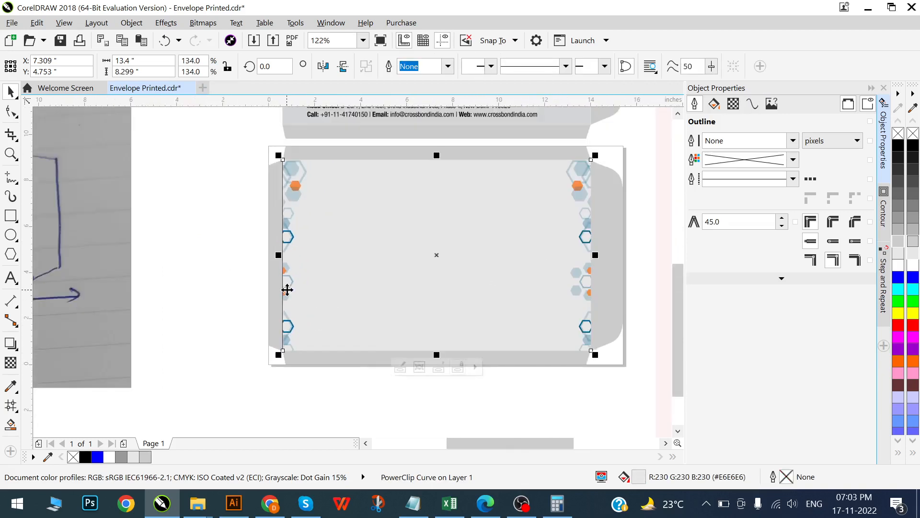
pyautogui.scroll(-4, 287, 290)
pyautogui.click(228, 247)
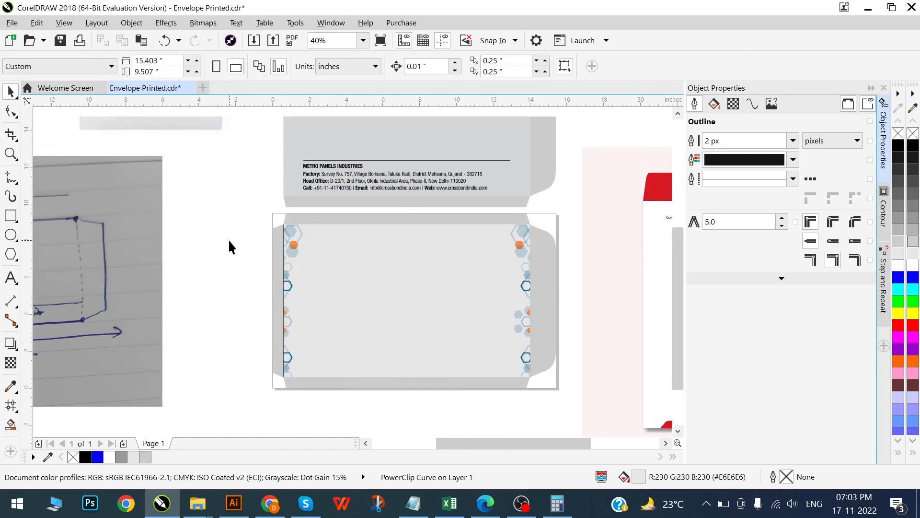
# - Group the CROSSBOND logo, divider line and company details, and center the group on the hexagon-patterned panel
pyautogui.scroll(5, 229, 238)
pyautogui.moveTo(270, 154); pyautogui.dragTo(513, 303)
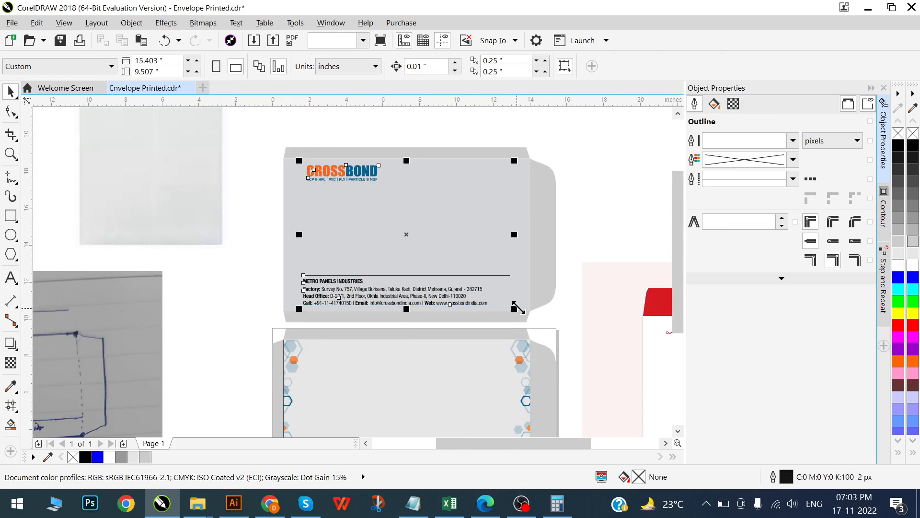
pyautogui.hotkey('ctrl', 'g')
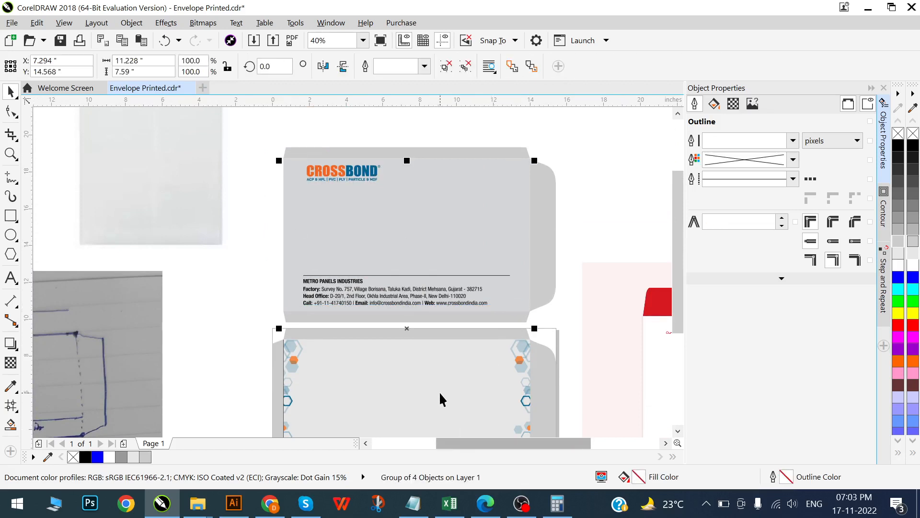
pyautogui.keyDown('shift'); pyautogui.click(440, 394); pyautogui.keyUp('shift')
pyautogui.press('e')
pyautogui.scroll(-1, 389, 186)
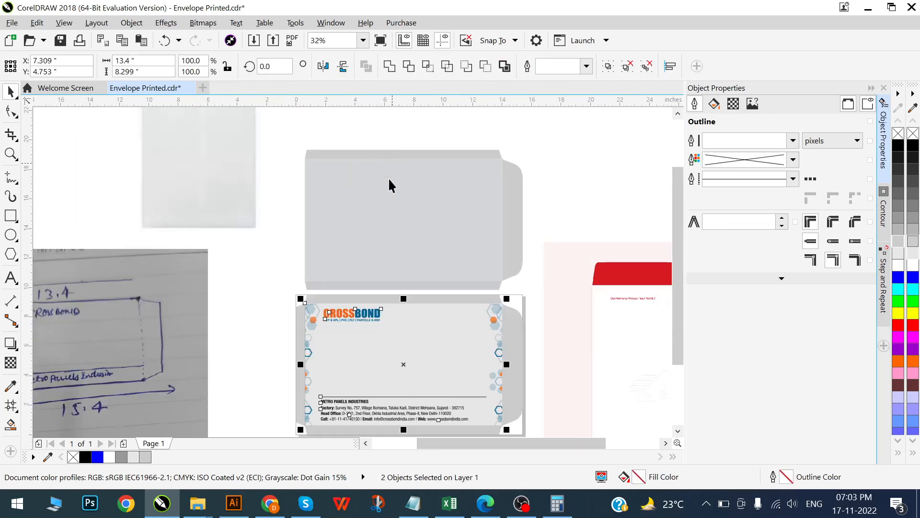
pyautogui.click(278, 295)
pyautogui.scroll(-2, 393, 364)
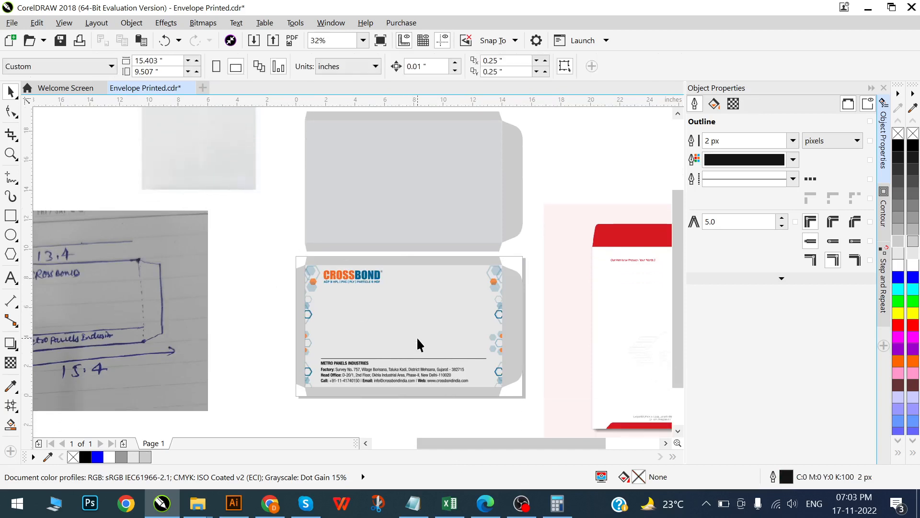